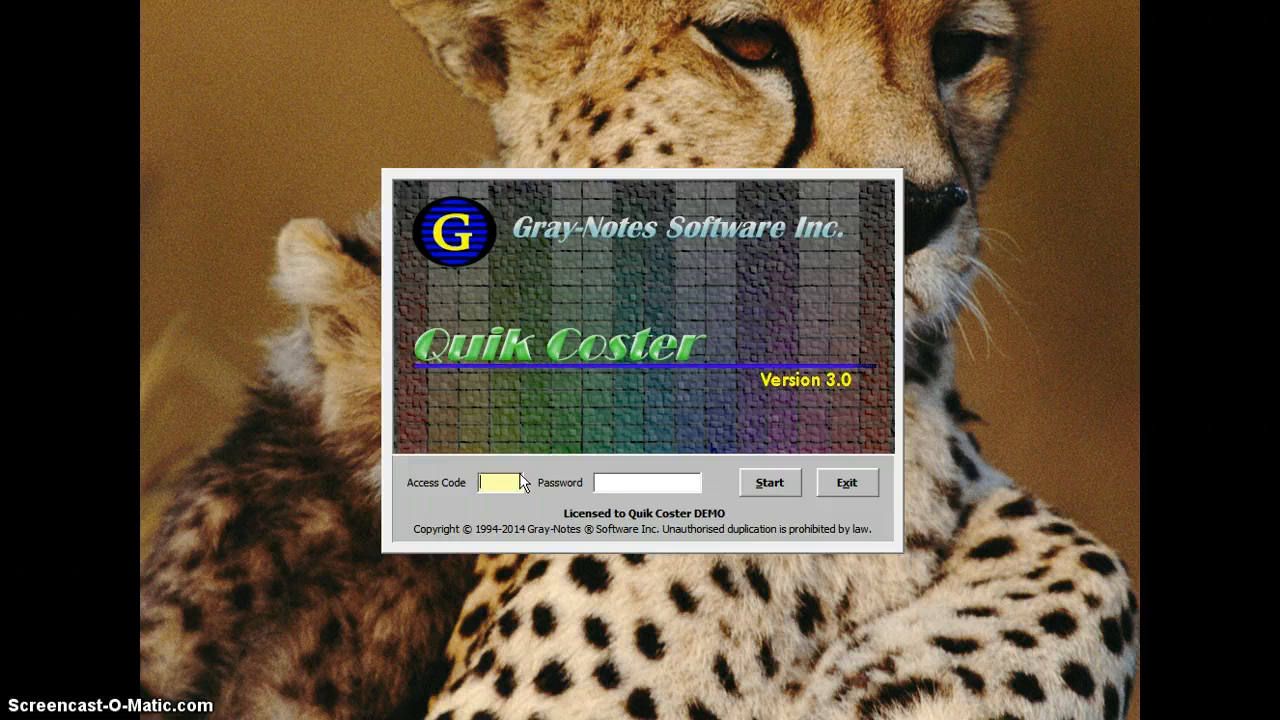
Step: Enter the access code and start Quik Coster to reach the main menu
click(503, 481)
text(***)
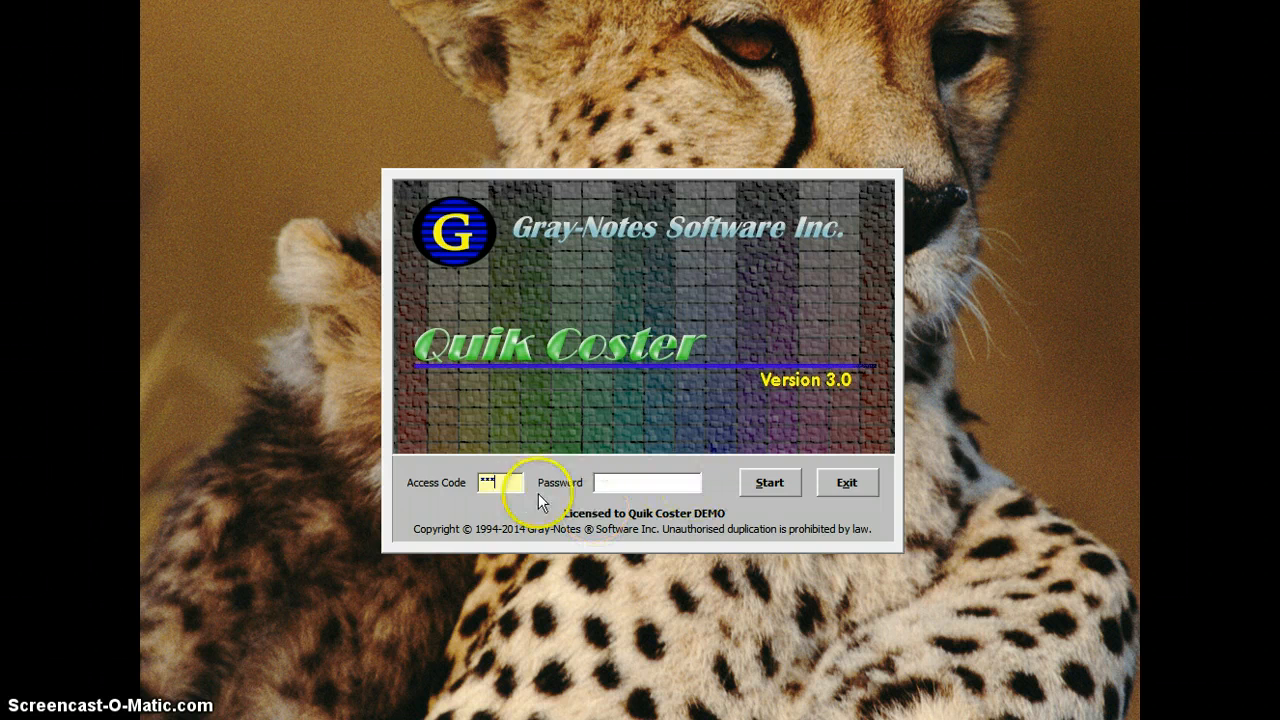
click(770, 483)
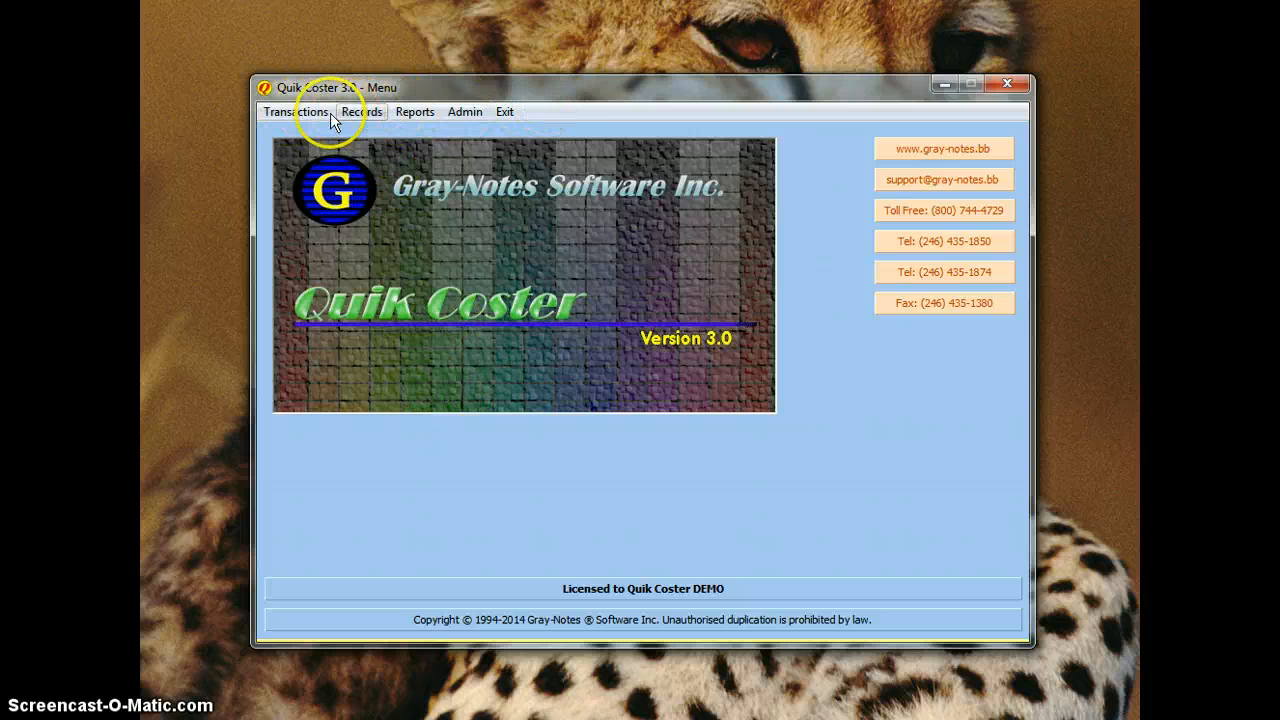
click(298, 114)
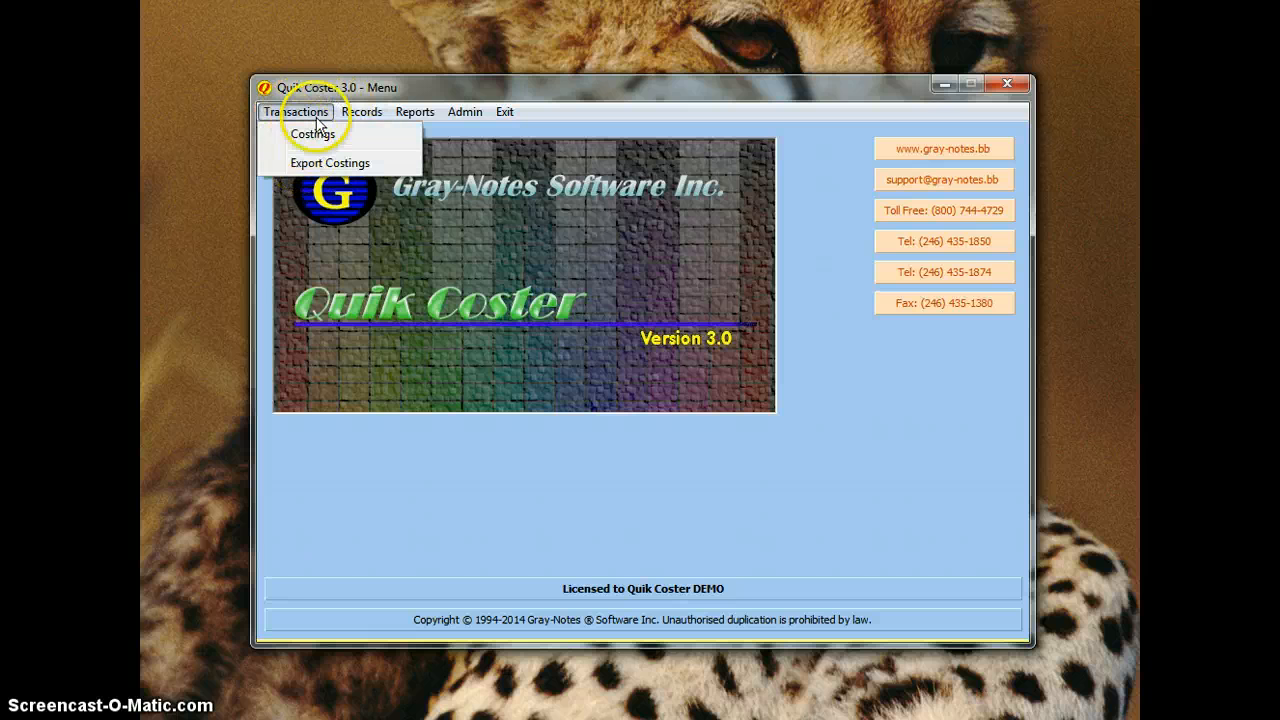
mouse_move(352, 108)
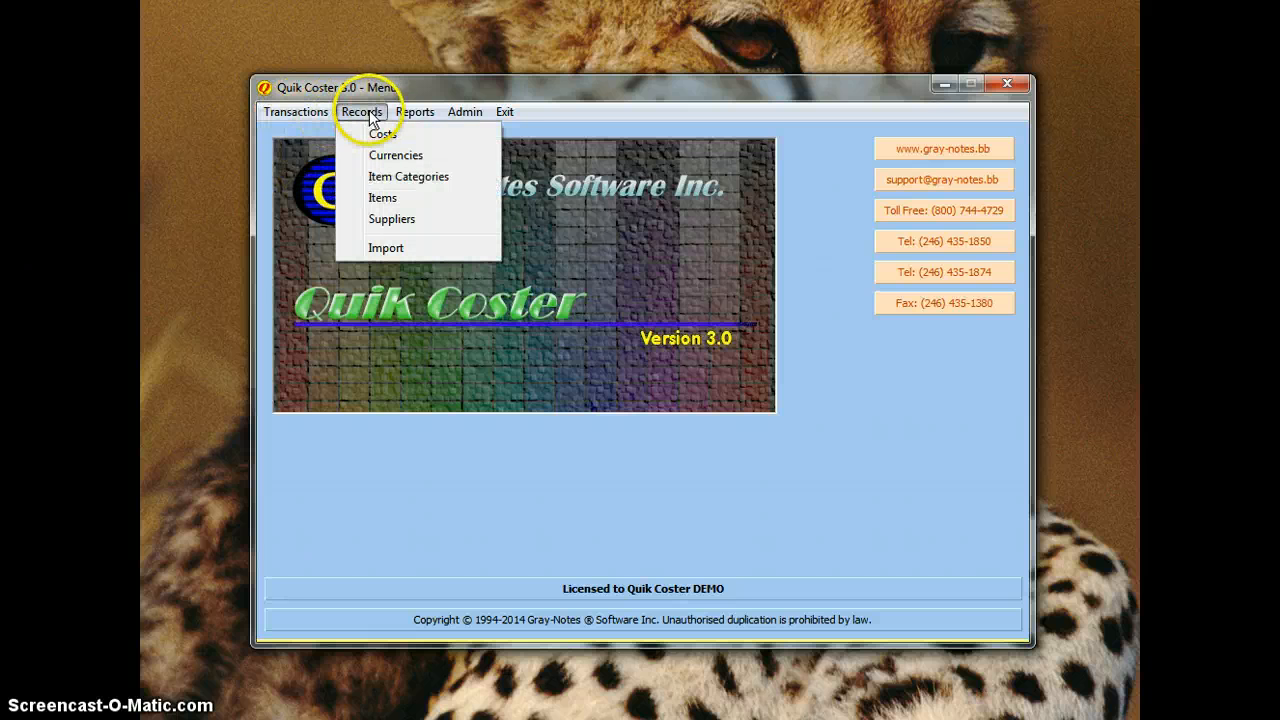
mouse_move(414, 110)
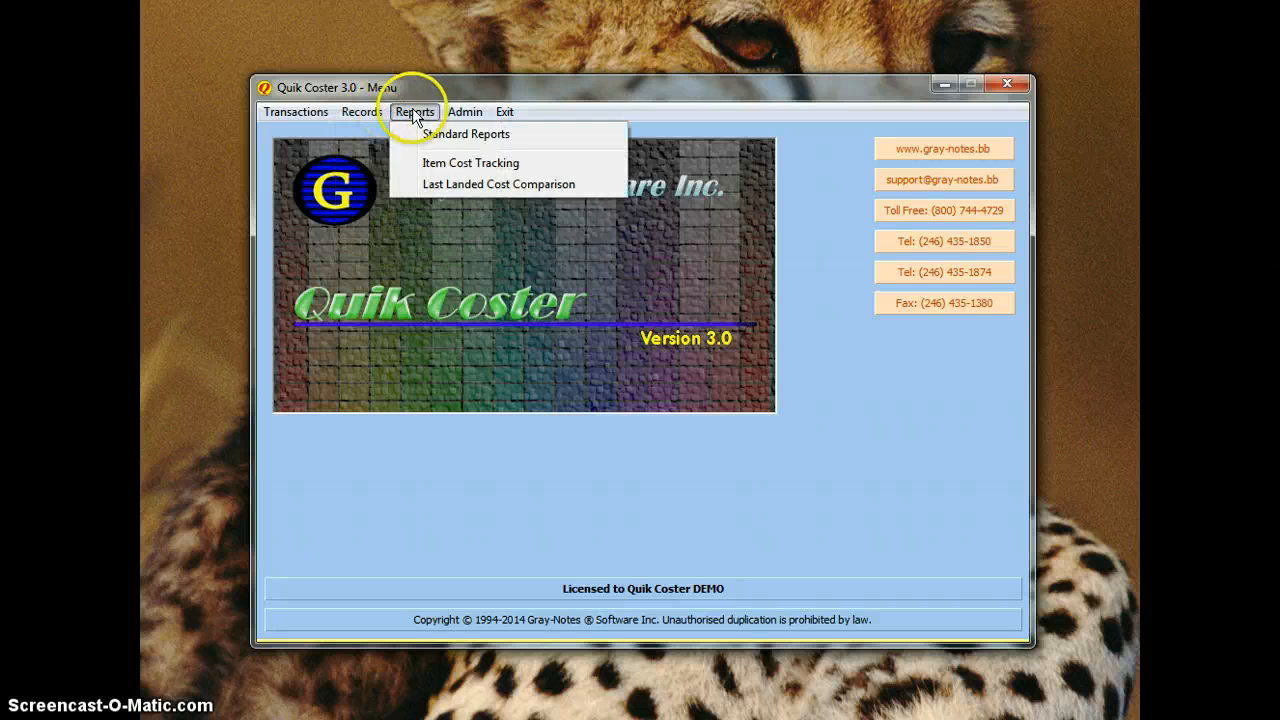
mouse_move(462, 112)
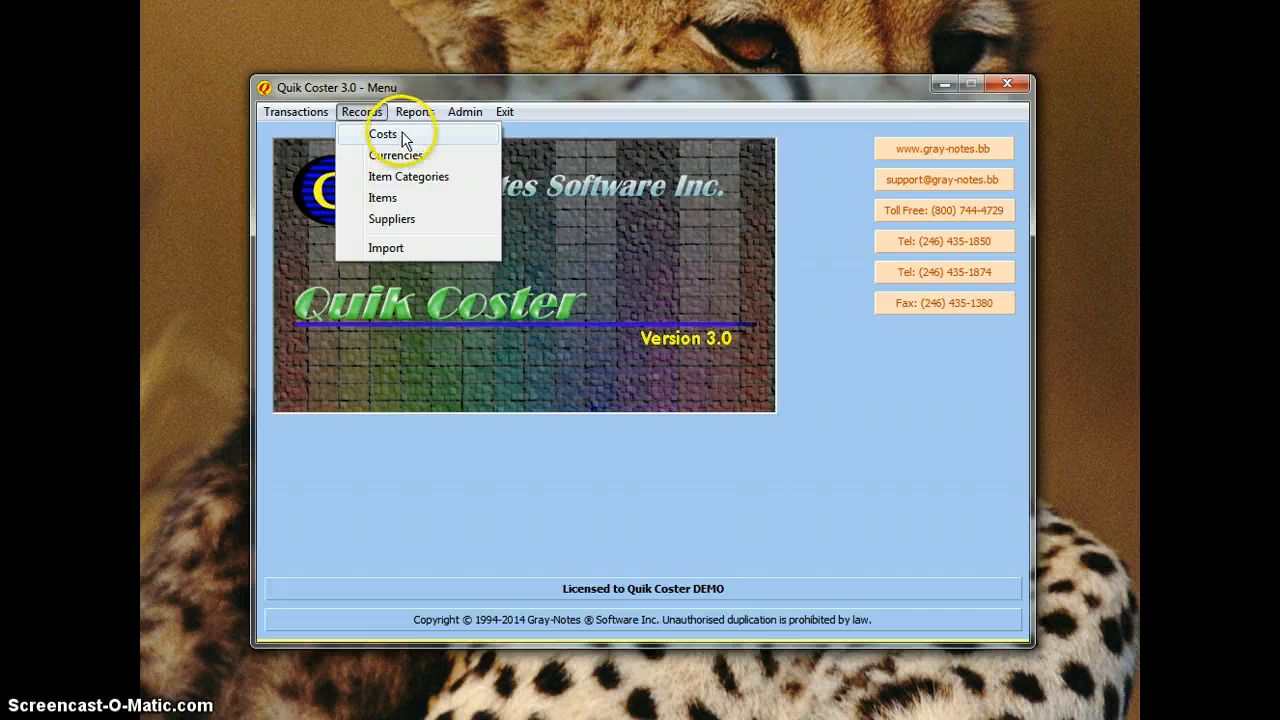
Step: Save cost code SHIP with description Shipping and Auto Select ticked
click(394, 138)
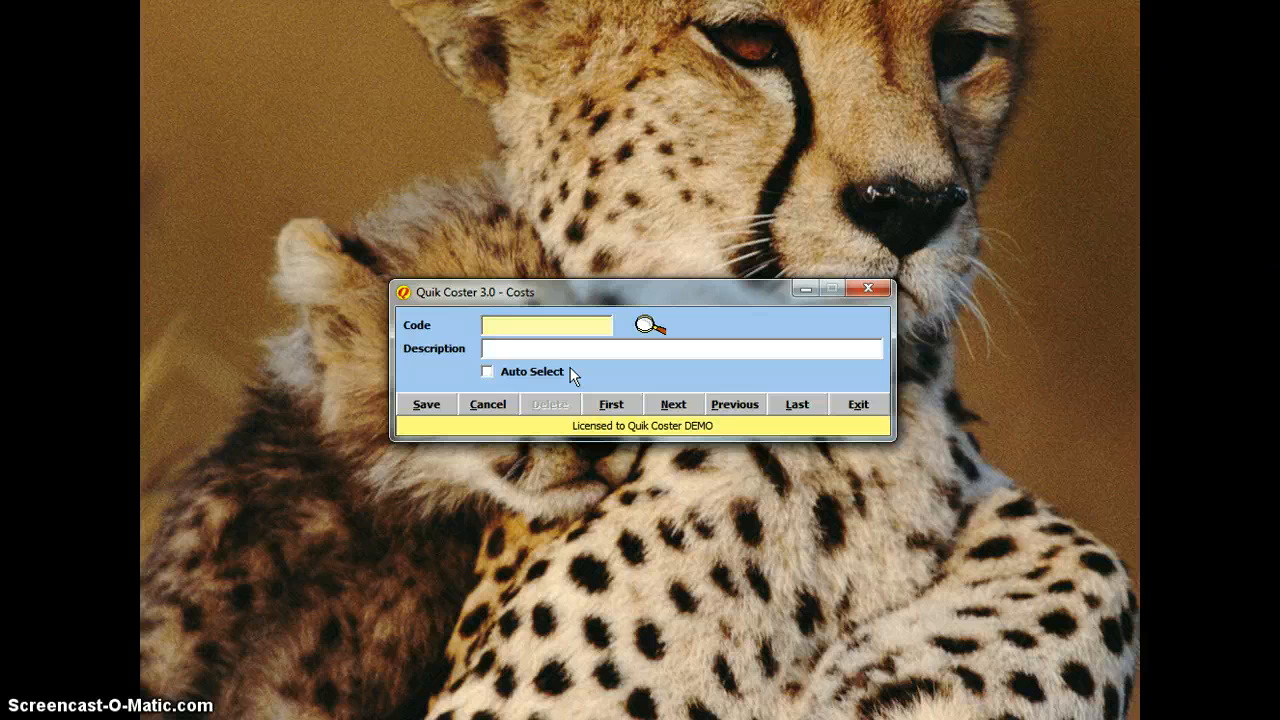
text(SHIP)
key(Tab)
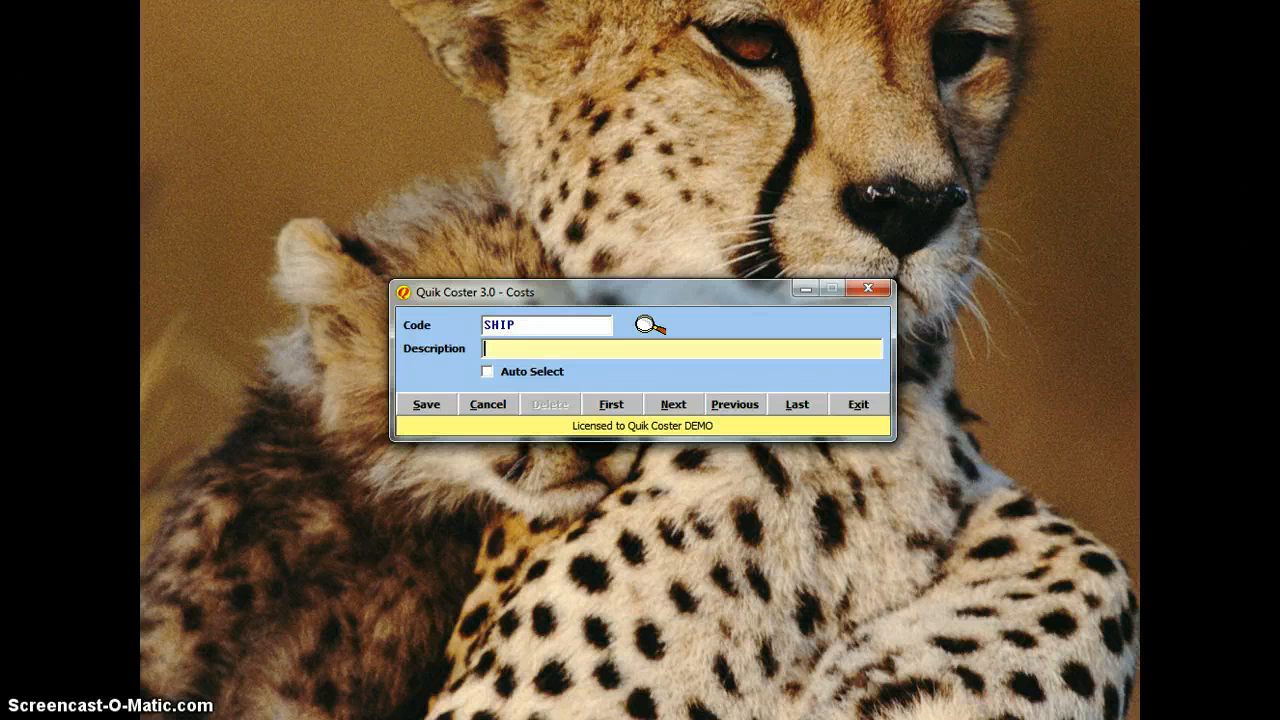
text(shipping)
key(Home)
key(Delete)
text(S)
click(490, 373)
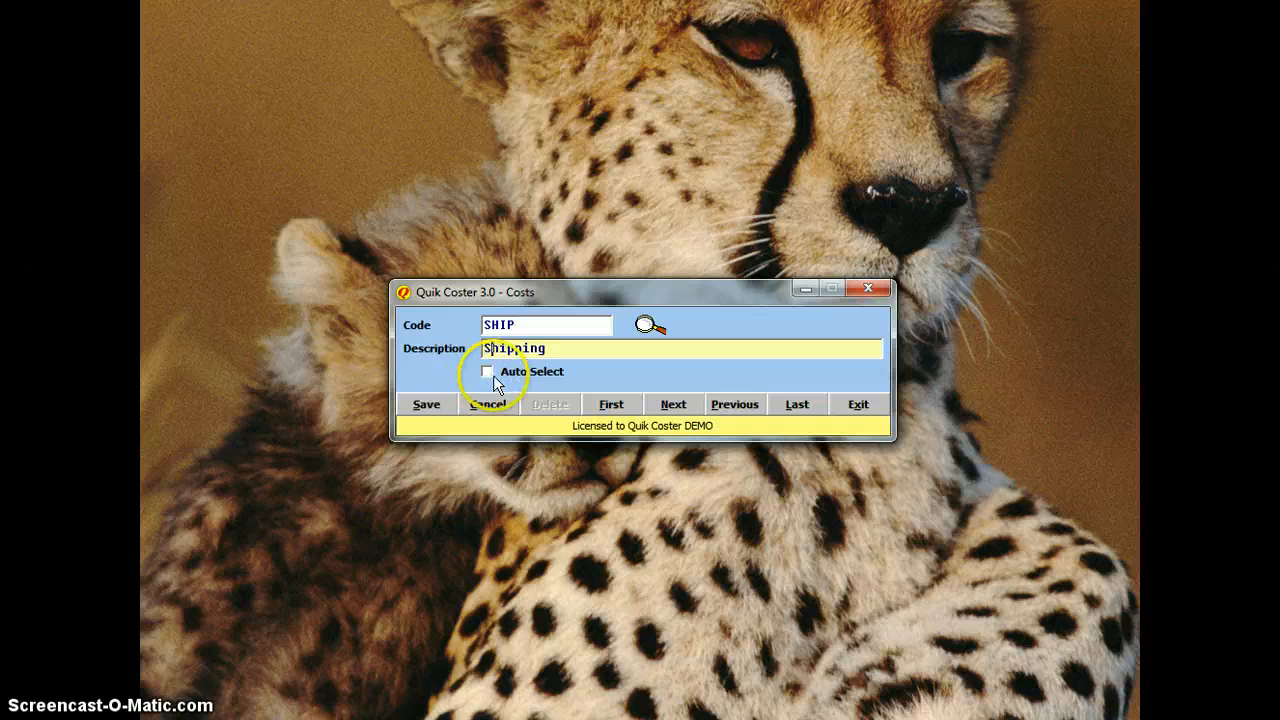
click(436, 410)
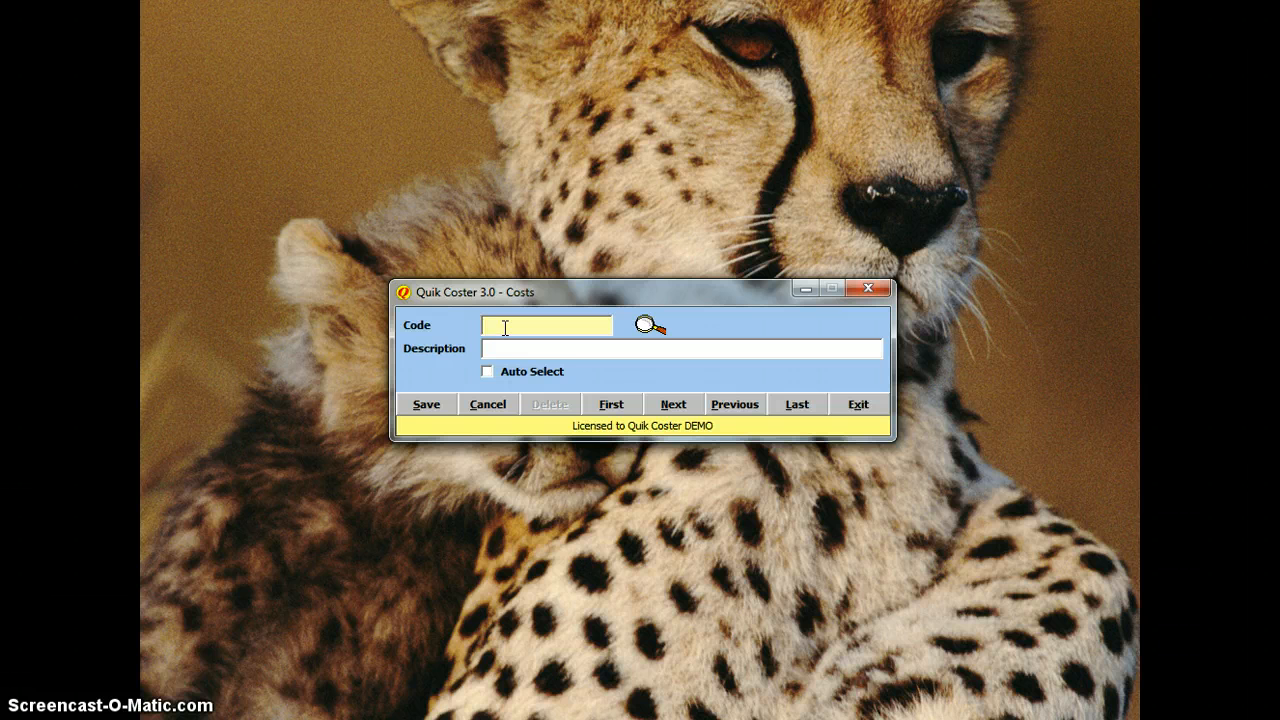
Step: Save cost code INSURANCE with description Insurance and Auto Select ticked
text(INSURANCE)
key(Tab)
text(Insurance)
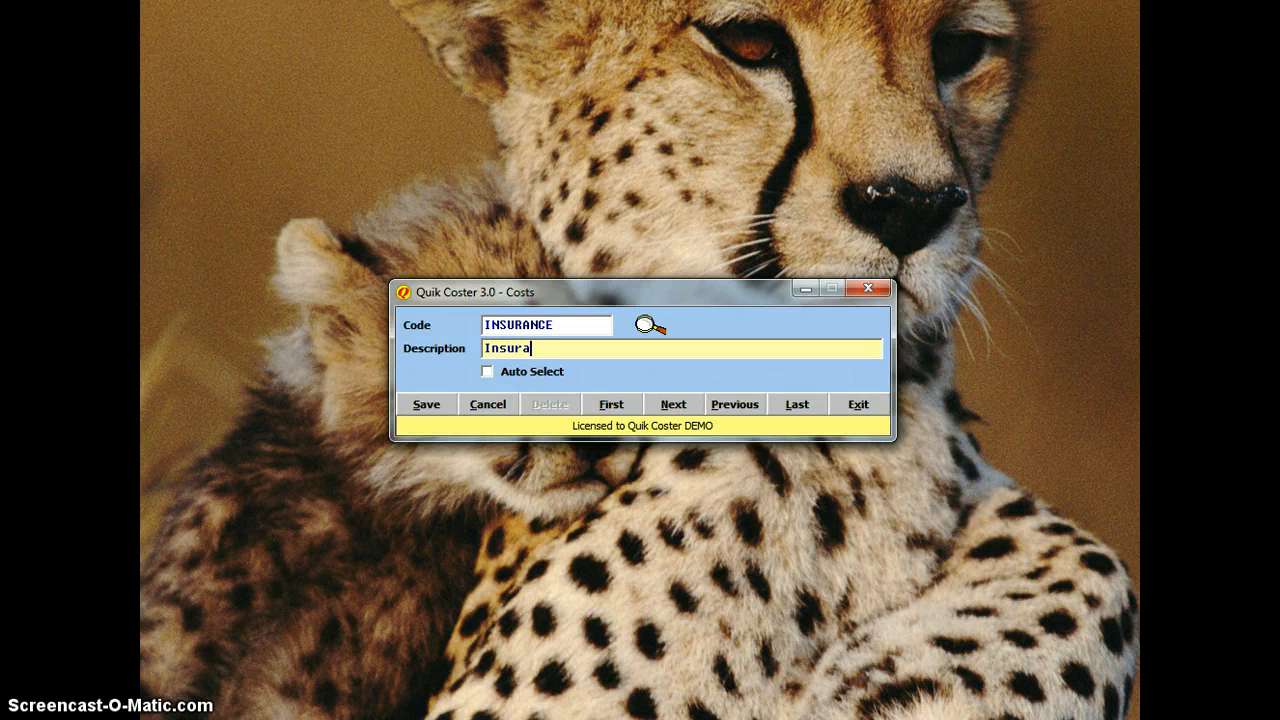
click(486, 372)
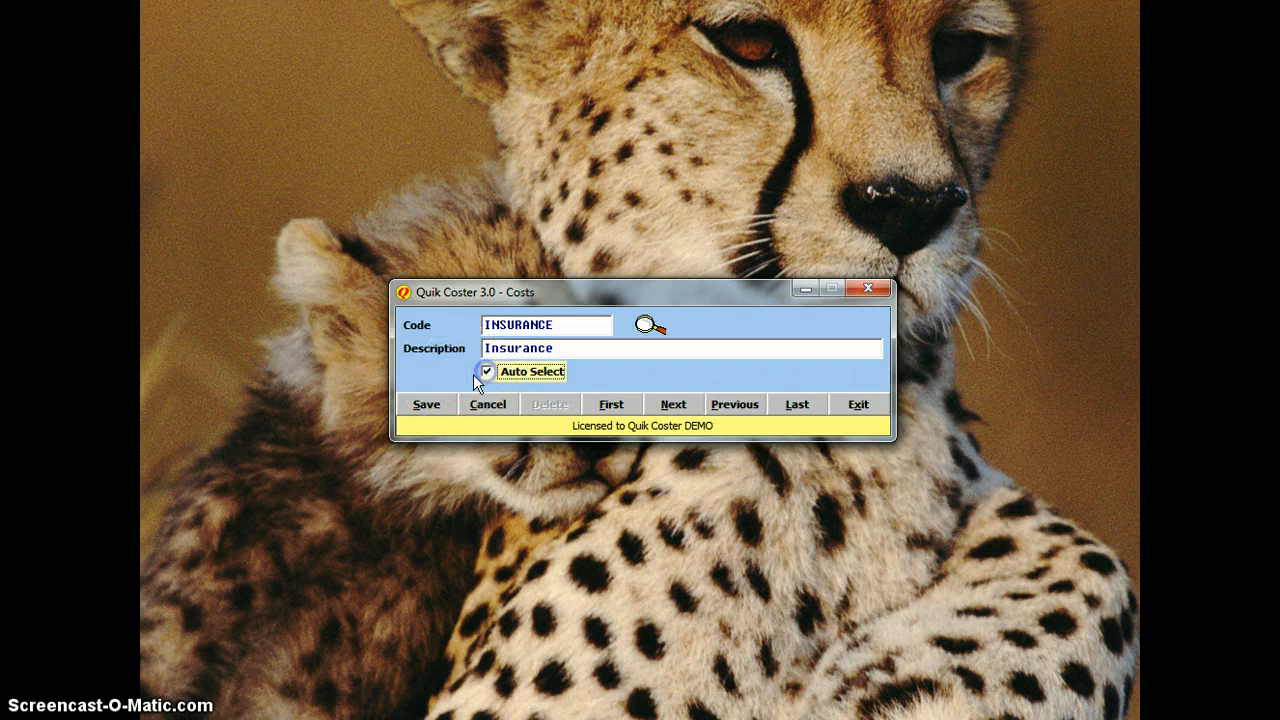
click(421, 399)
Step: Save the DUTY cost with description Duty
text(SUTY)
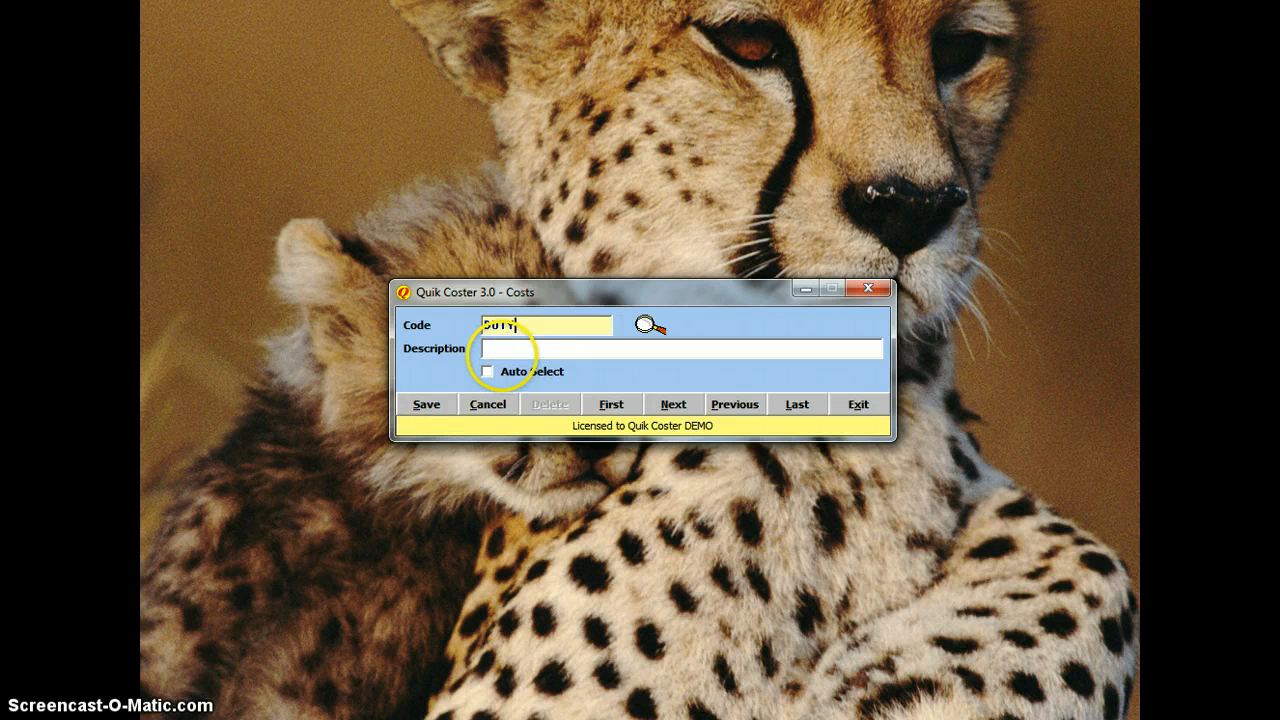
key(Tab)
text(D)
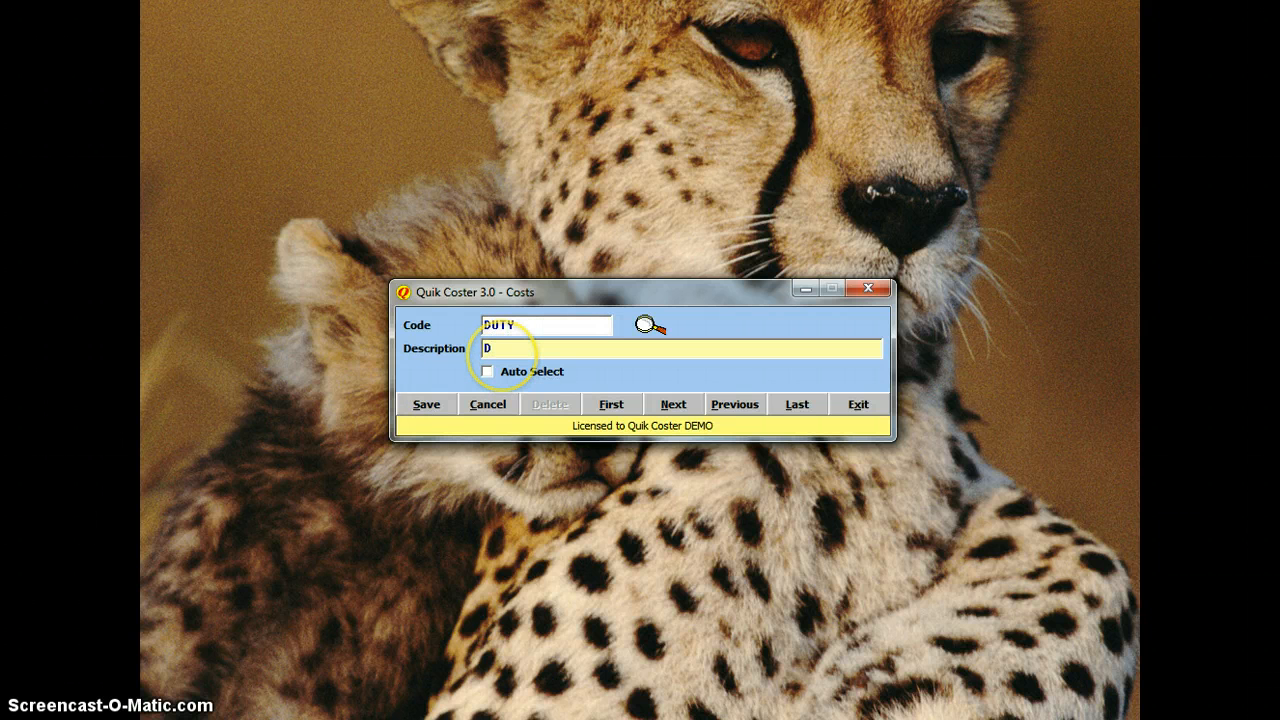
text(uty)
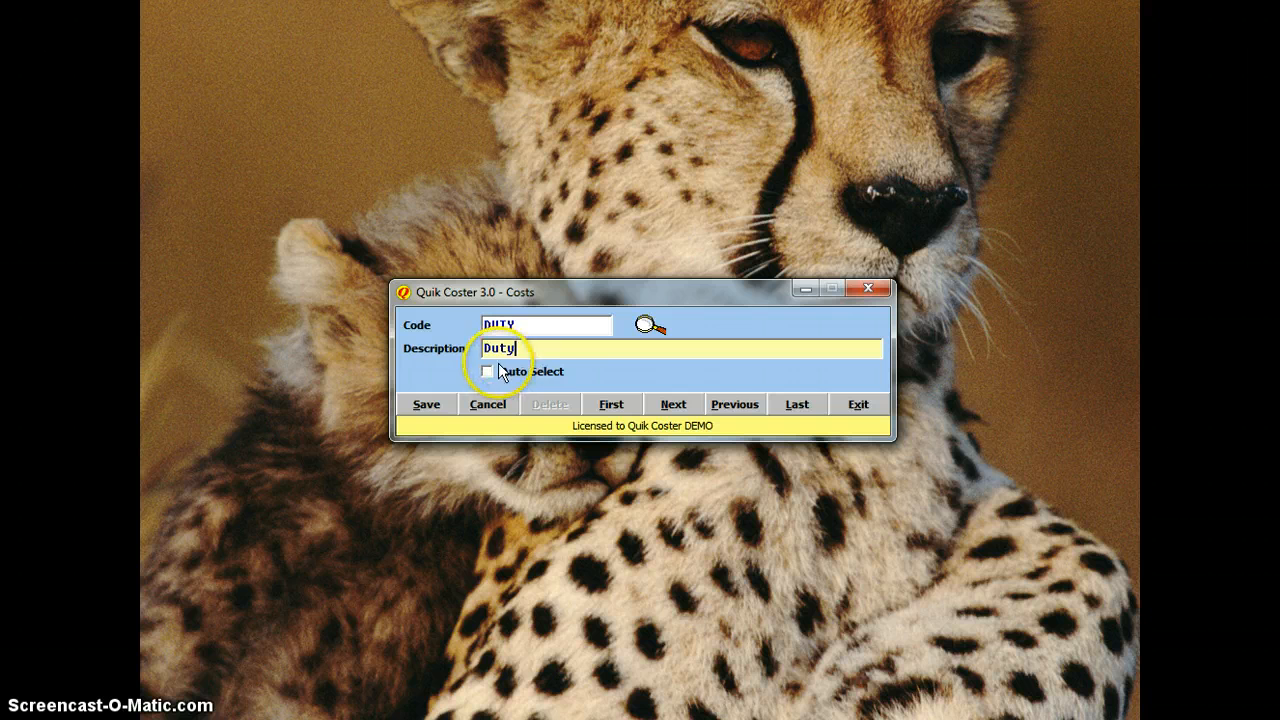
click(500, 372)
click(418, 406)
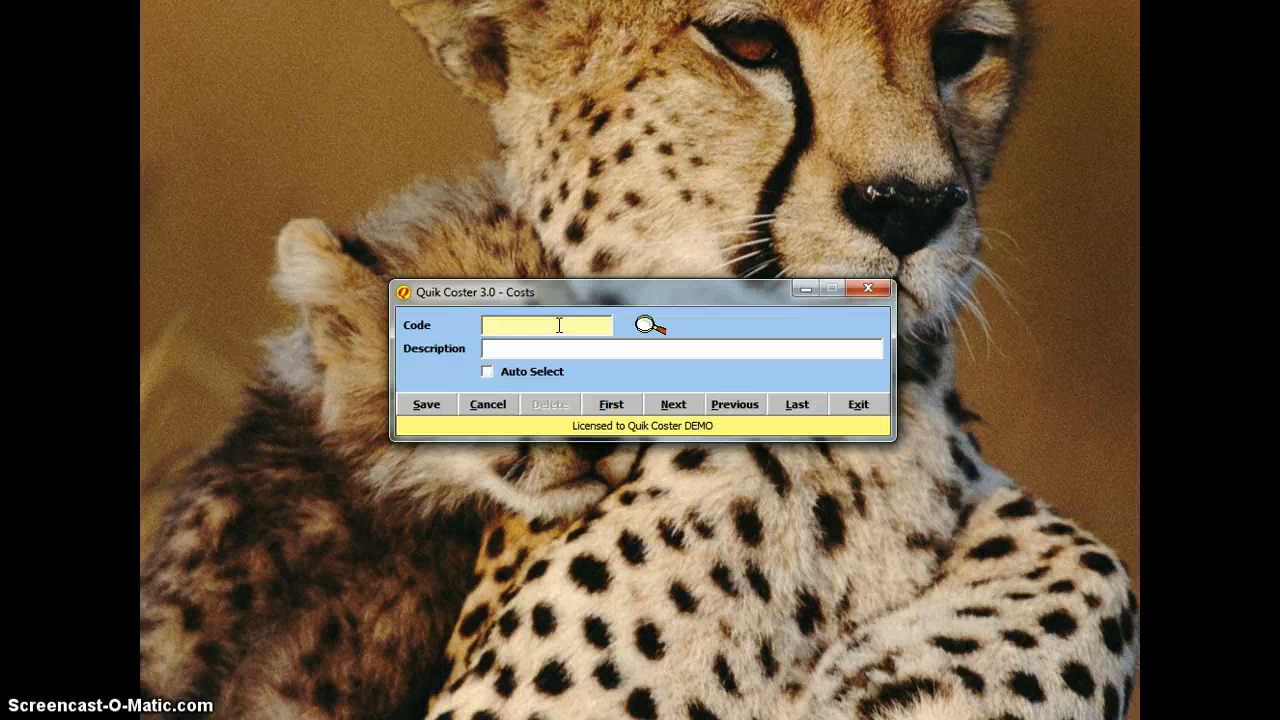
Step: Save cost FREIGHT as Inland Freight without Auto Select, then look up saved costs
text(FREIGHT)
key(Tab)
text(Inland)
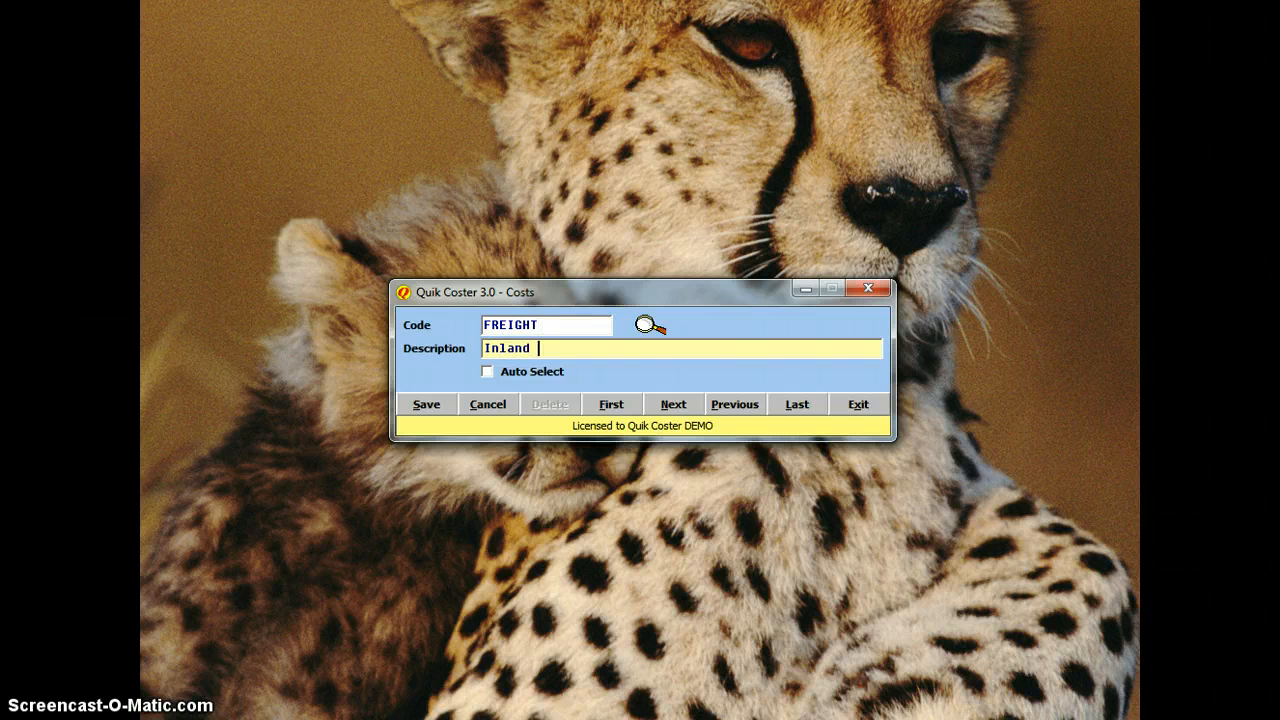
text( Fe)
key(BackSpace)
key(BackSpace)
text(Feight)
click(546, 348)
text(r)
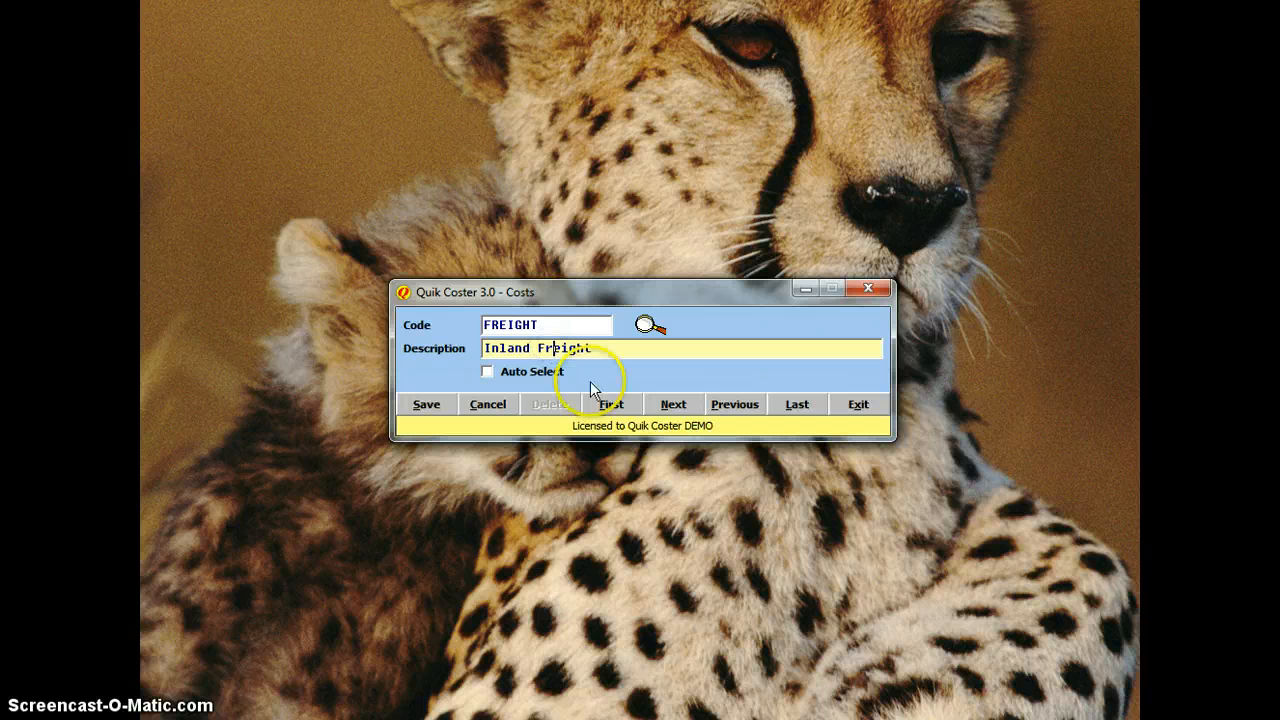
click(426, 405)
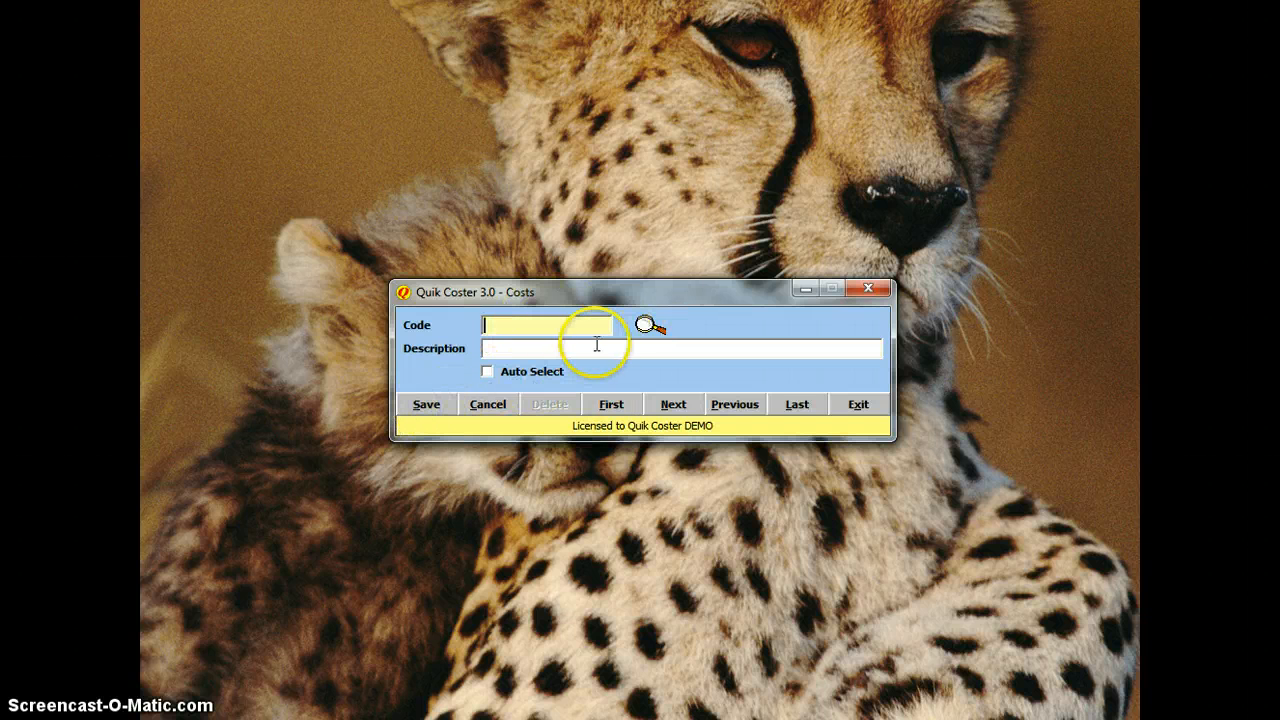
click(641, 322)
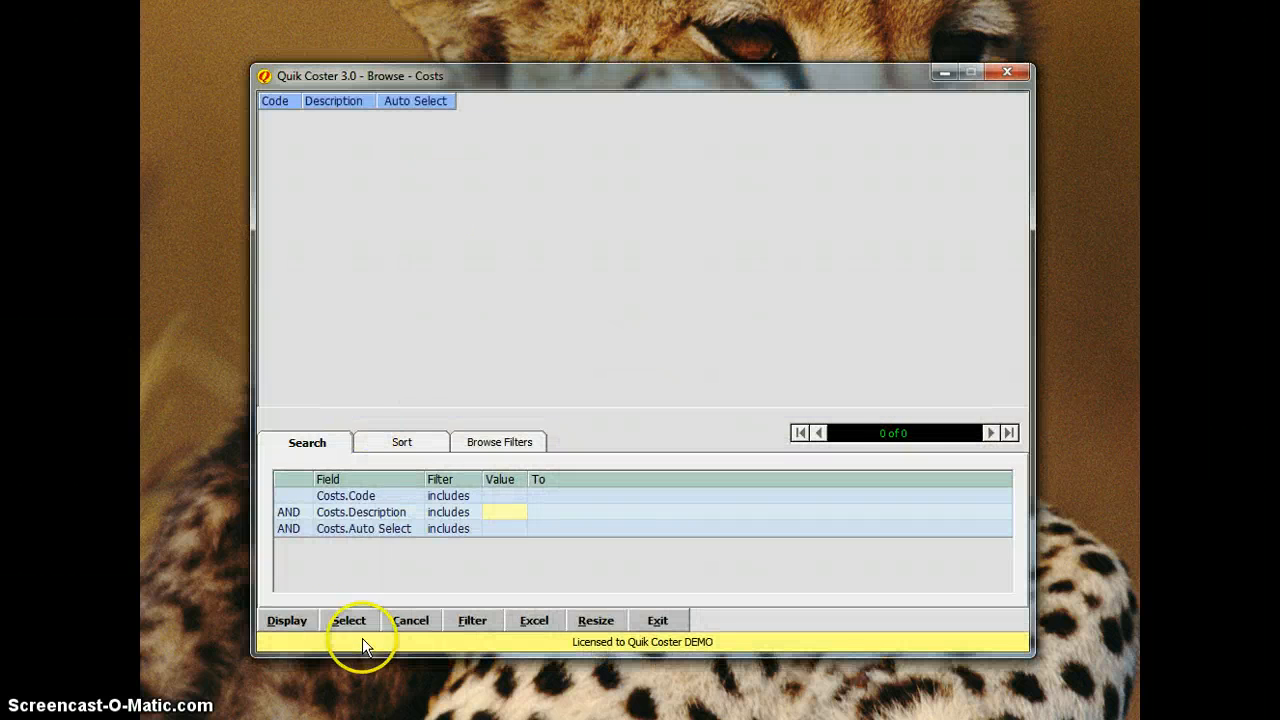
Step: Review the saved DUTY, FREIGHT, INSURANCE and SHIP costs, then close the Costs window
click(287, 622)
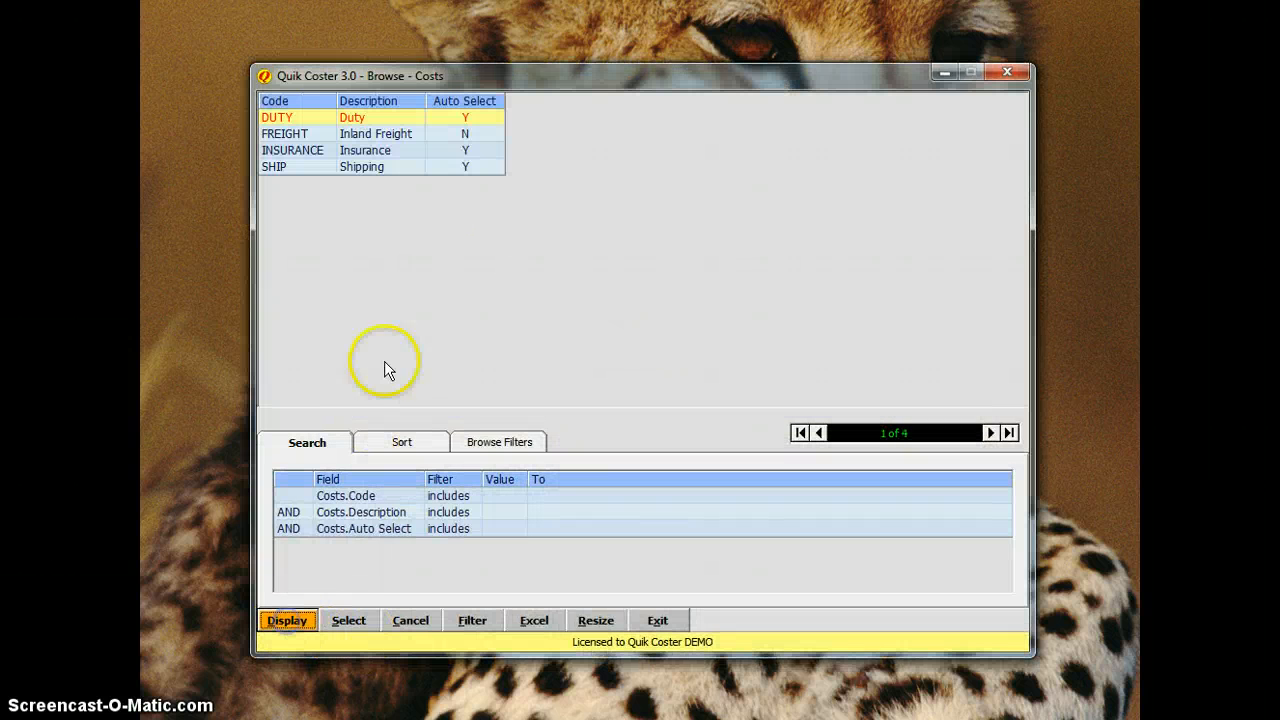
click(378, 133)
click(367, 152)
click(375, 166)
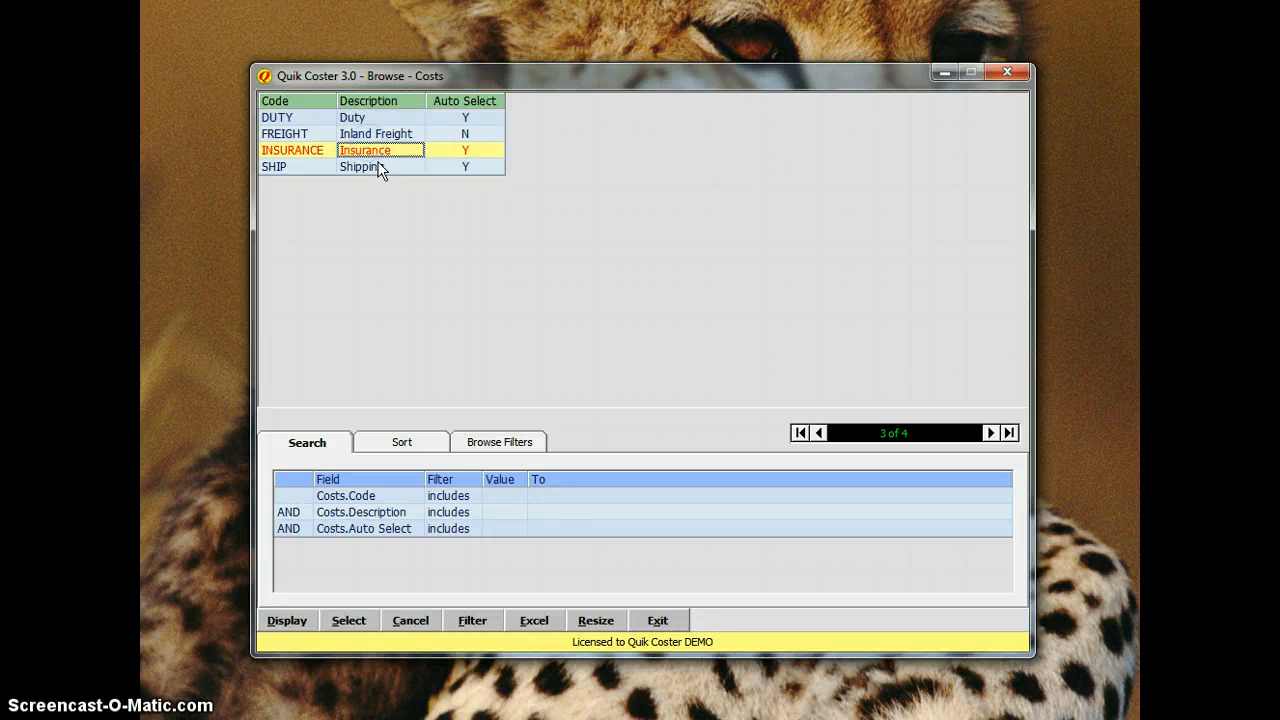
click(1012, 72)
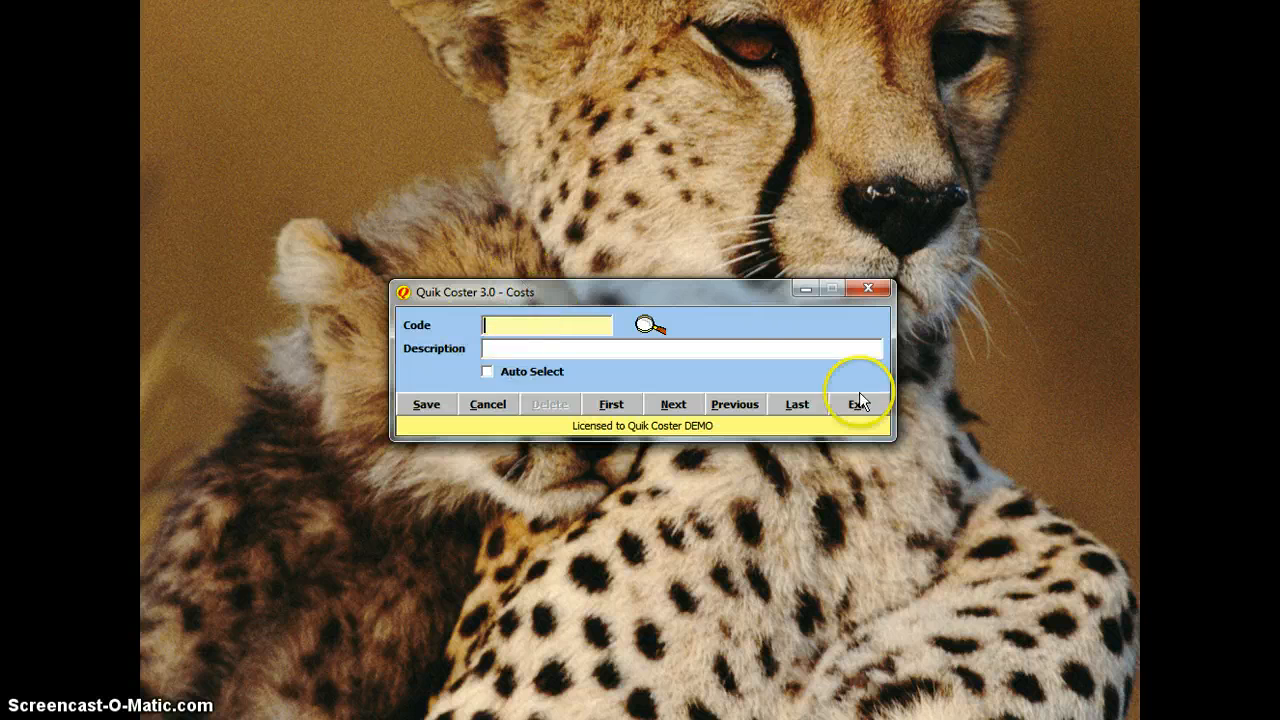
click(852, 406)
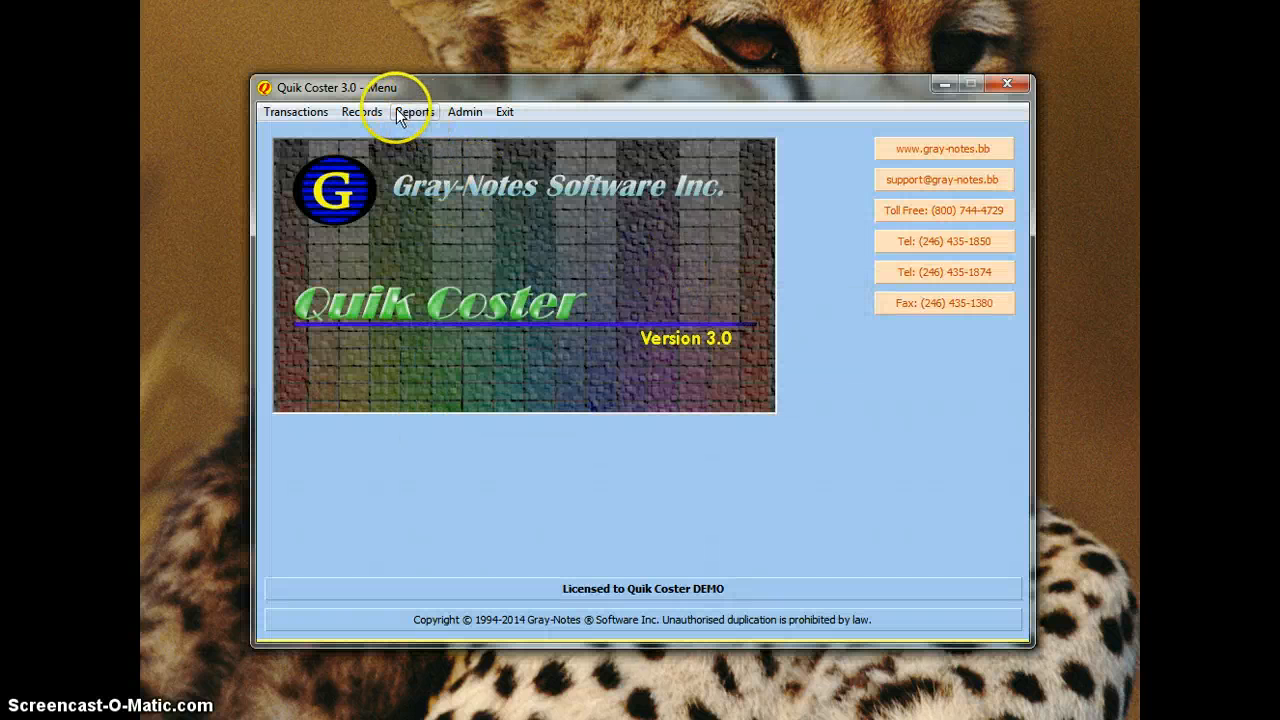
Step: Open the currency records and enter code BDS with description Barbados Dollars
click(361, 111)
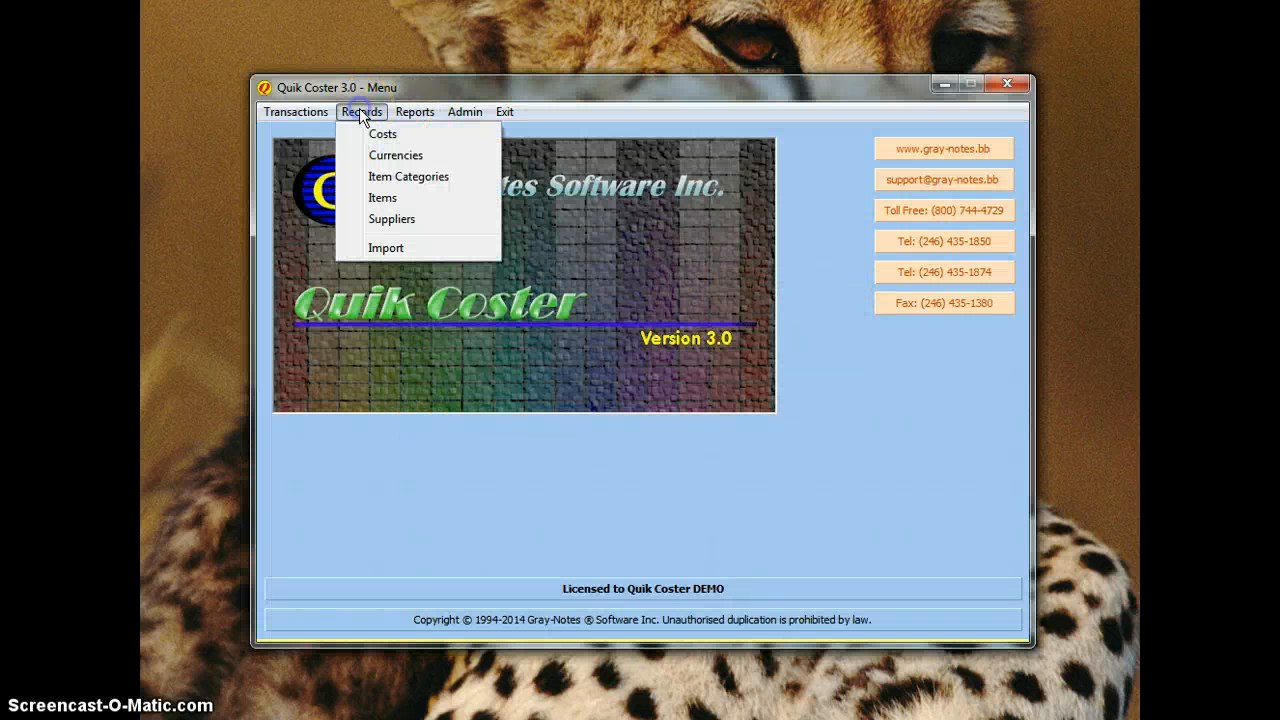
click(405, 160)
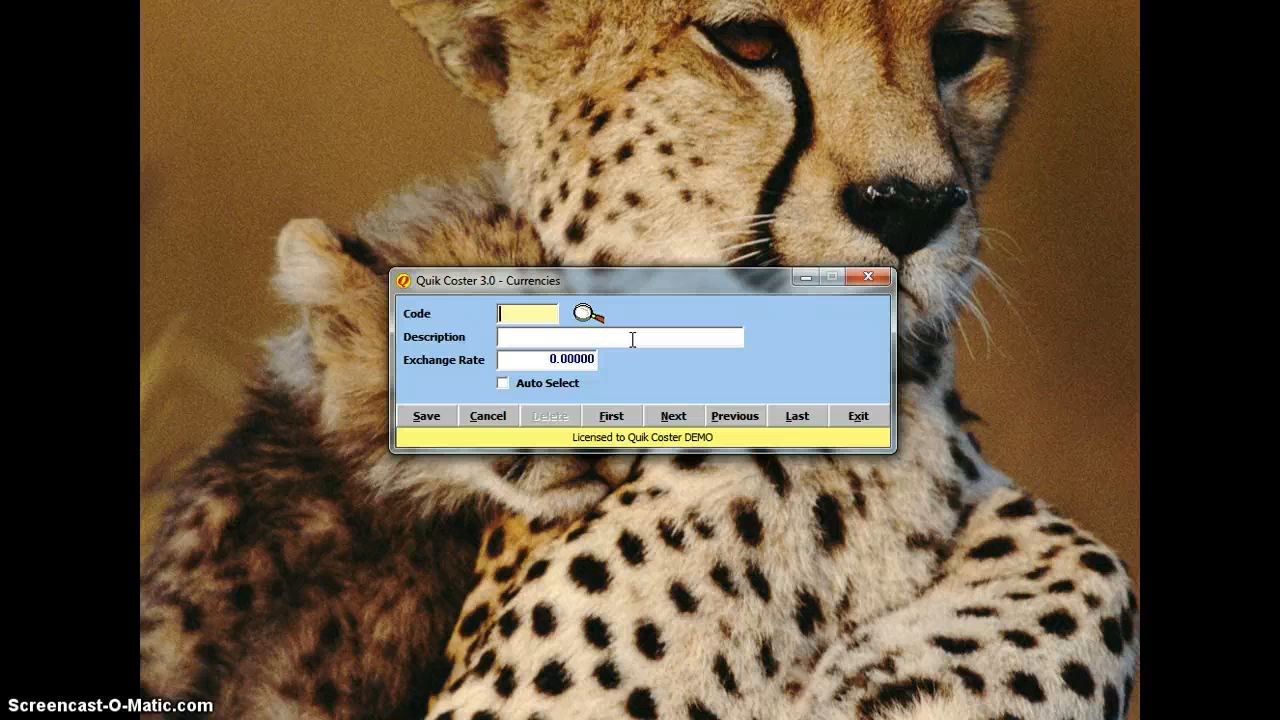
text(BDS)
key(Tab)
text(barbados Dllars)
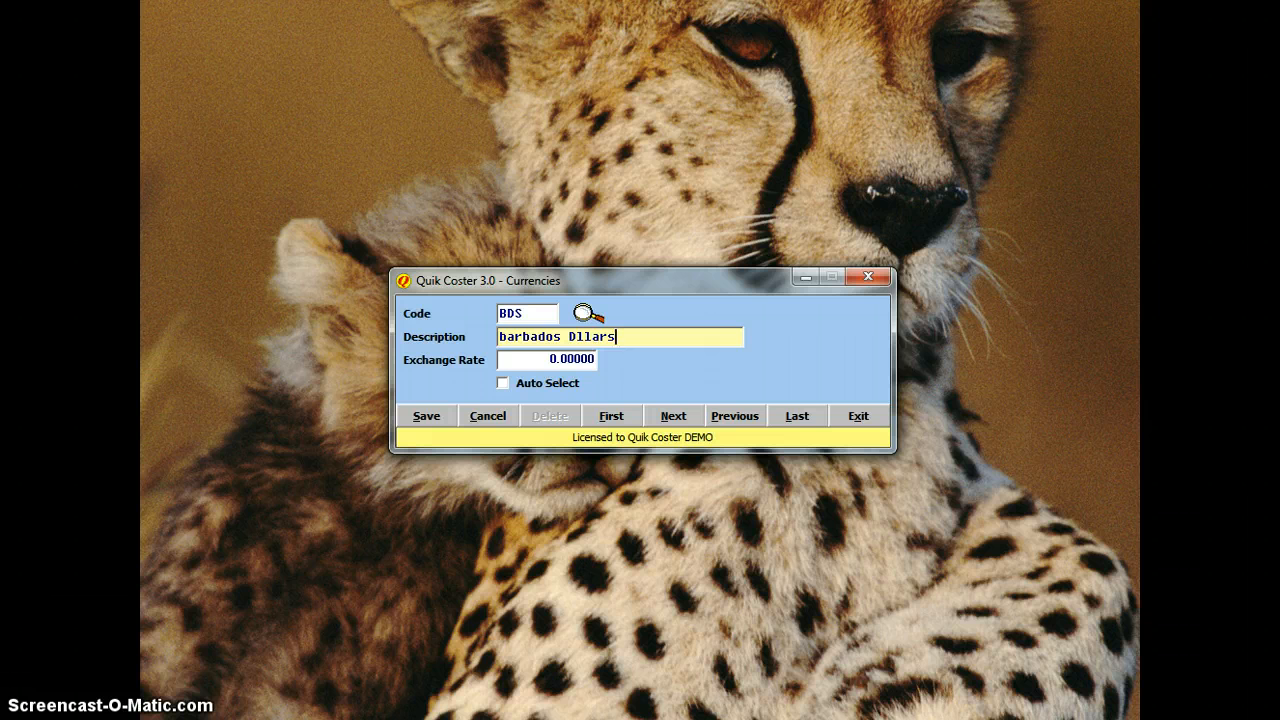
key(Home)
key(Delete)
text(B)
key(Tab)
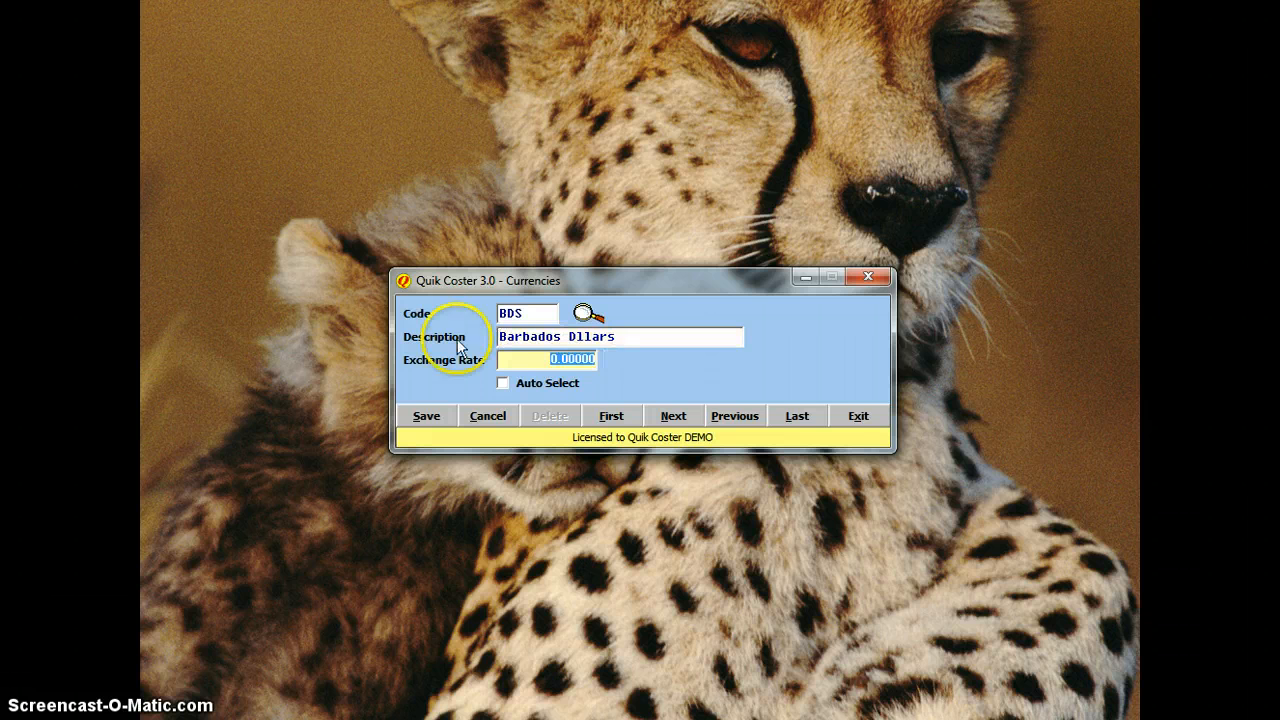
Step: Correct the description spelling, set exchange rate 1 with Auto Select, and save
click(576, 337)
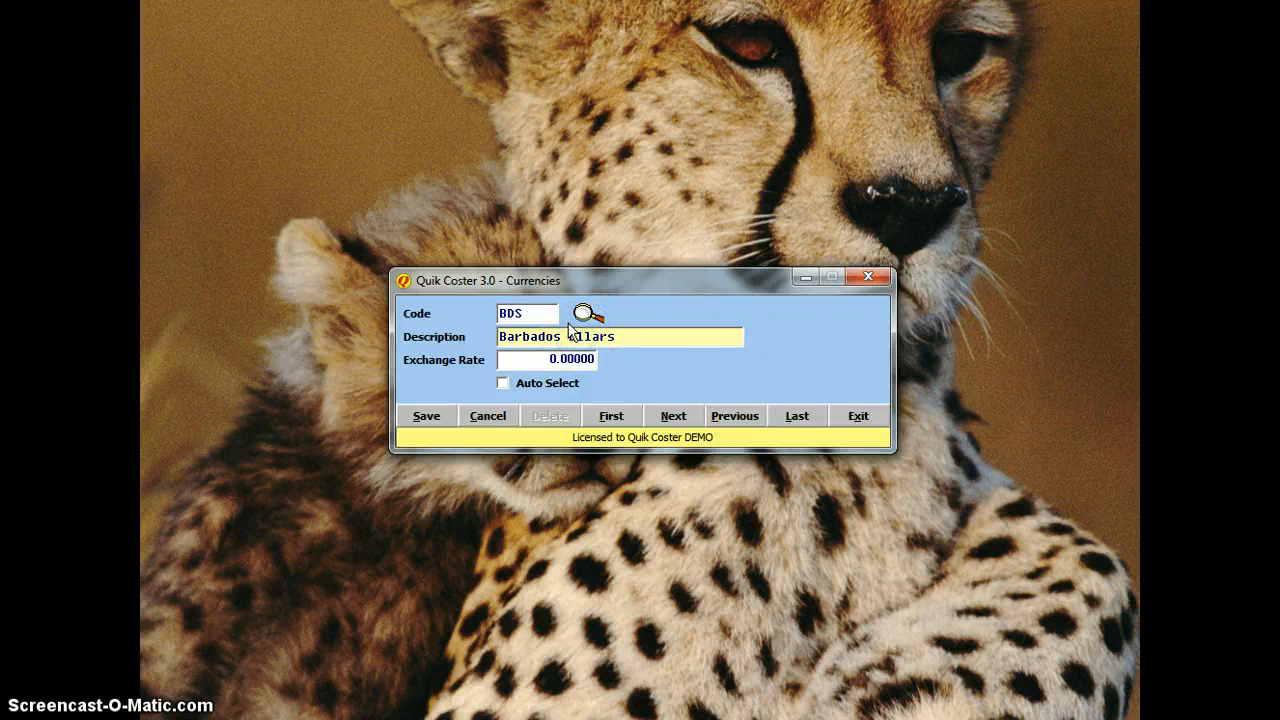
text(o)
key(Tab)
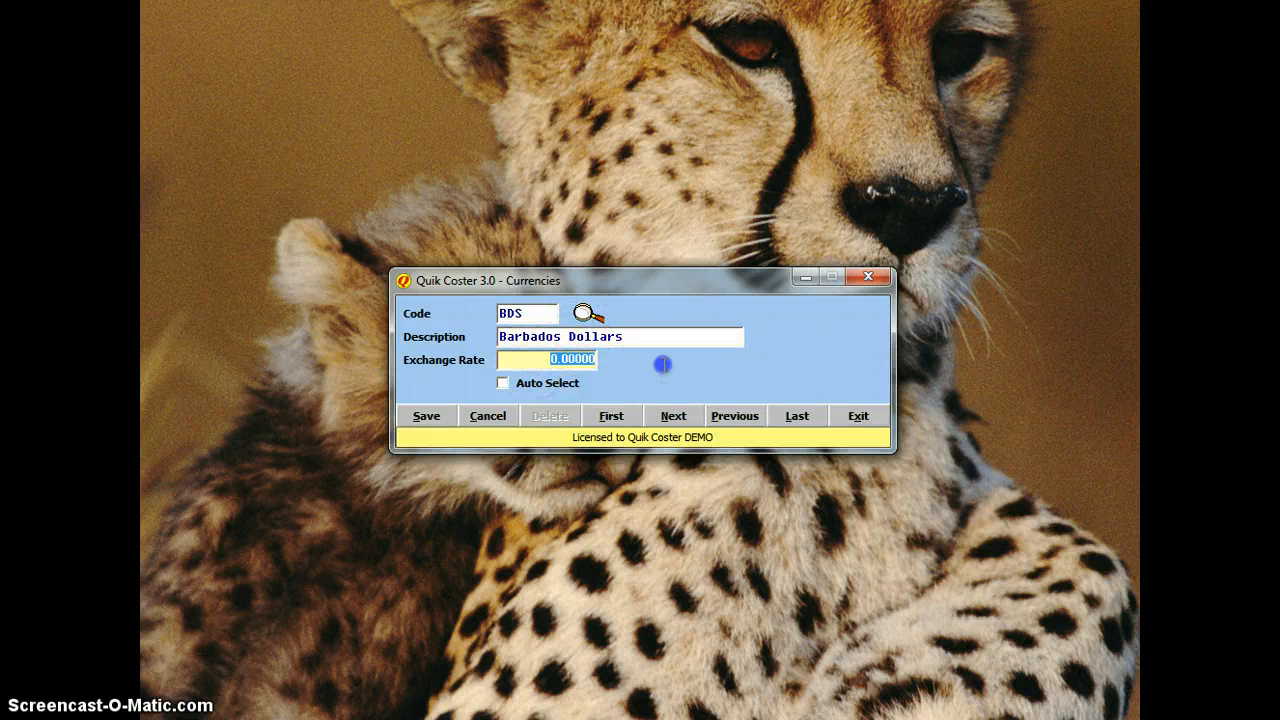
text(1)
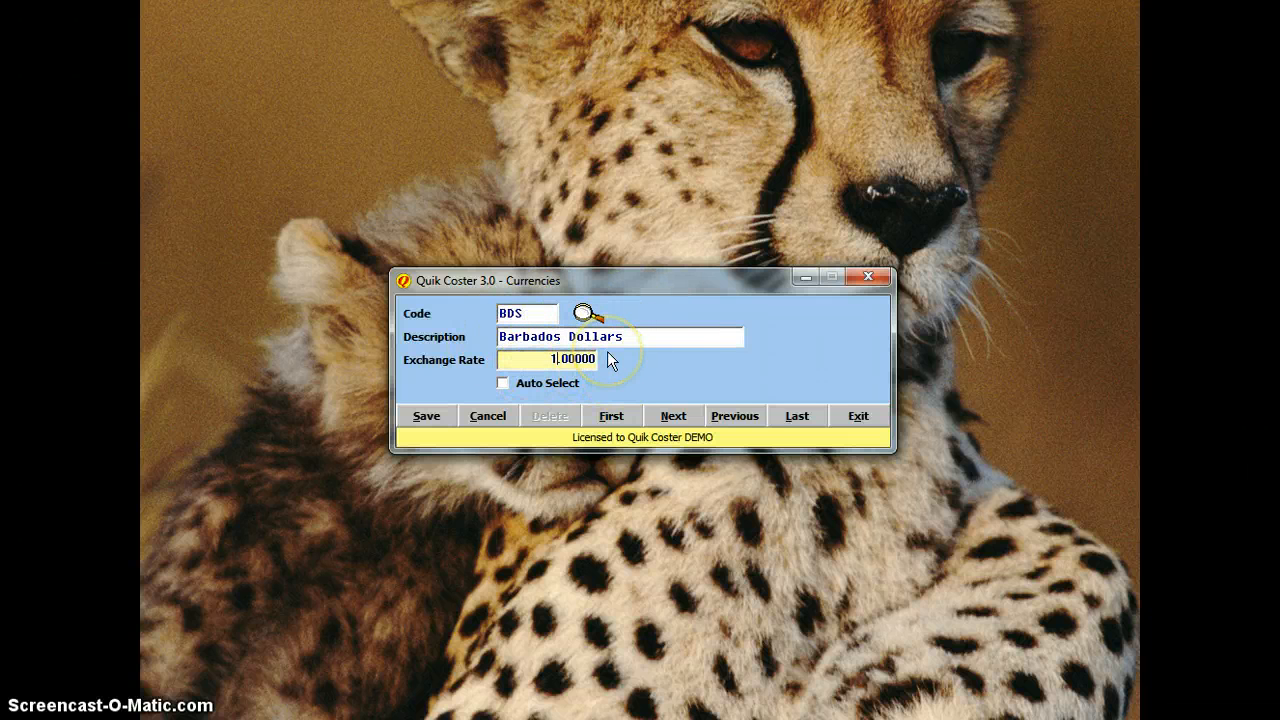
click(505, 384)
click(428, 417)
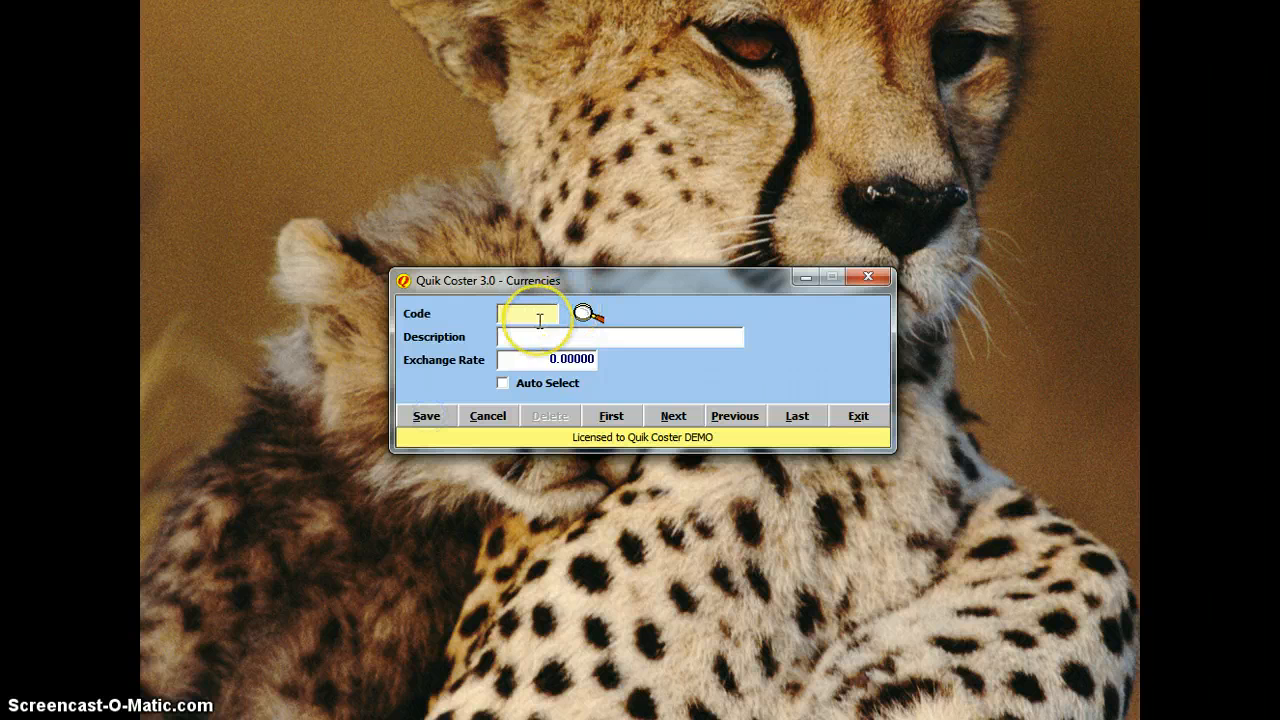
Step: Save currency USD as US Dollars at exchange rate 2.03875 with Auto Select on
text(US)
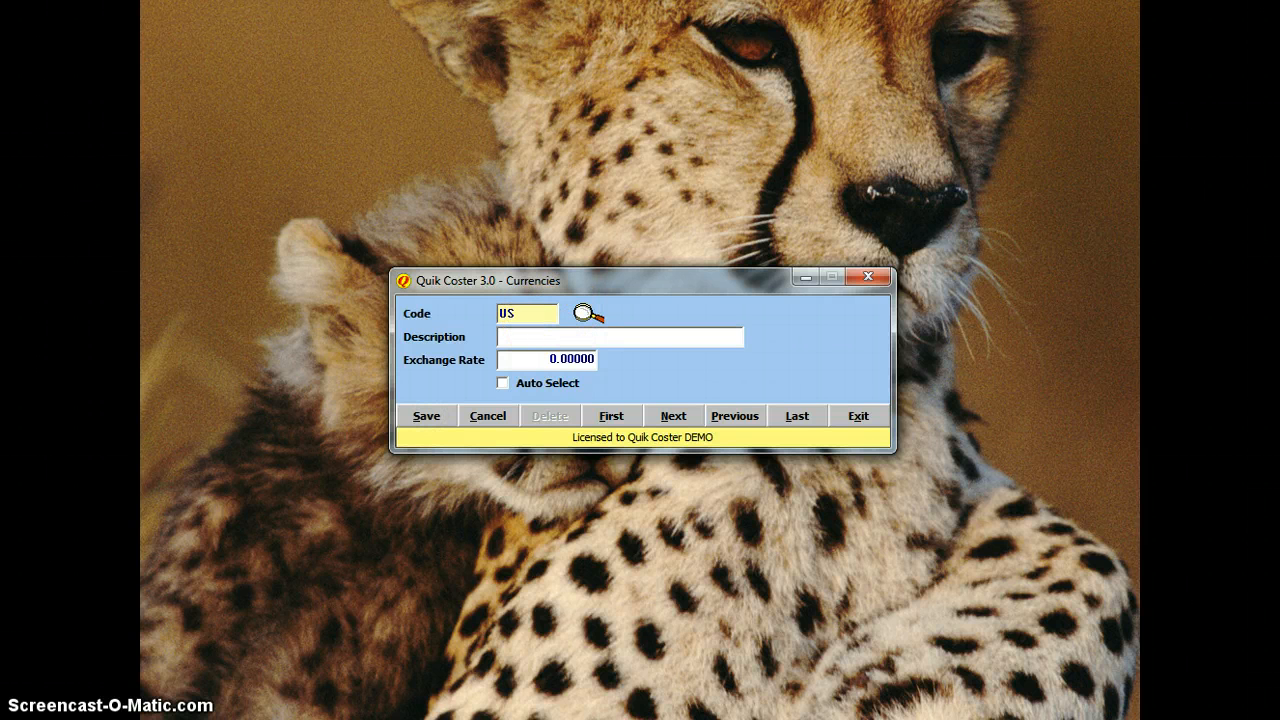
key(Tab)
key(shift+Tab)
text(D)
key(Tab)
text(U)
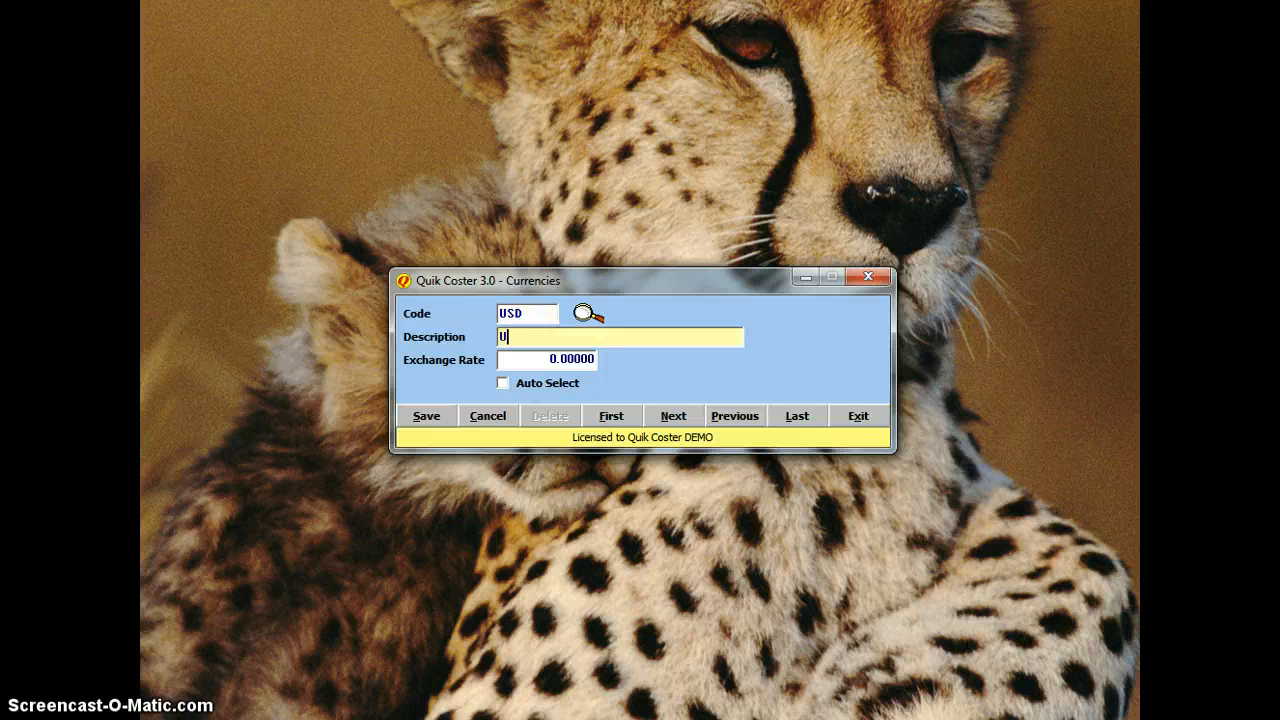
text(S Dollars)
key(Tab)
text(2)
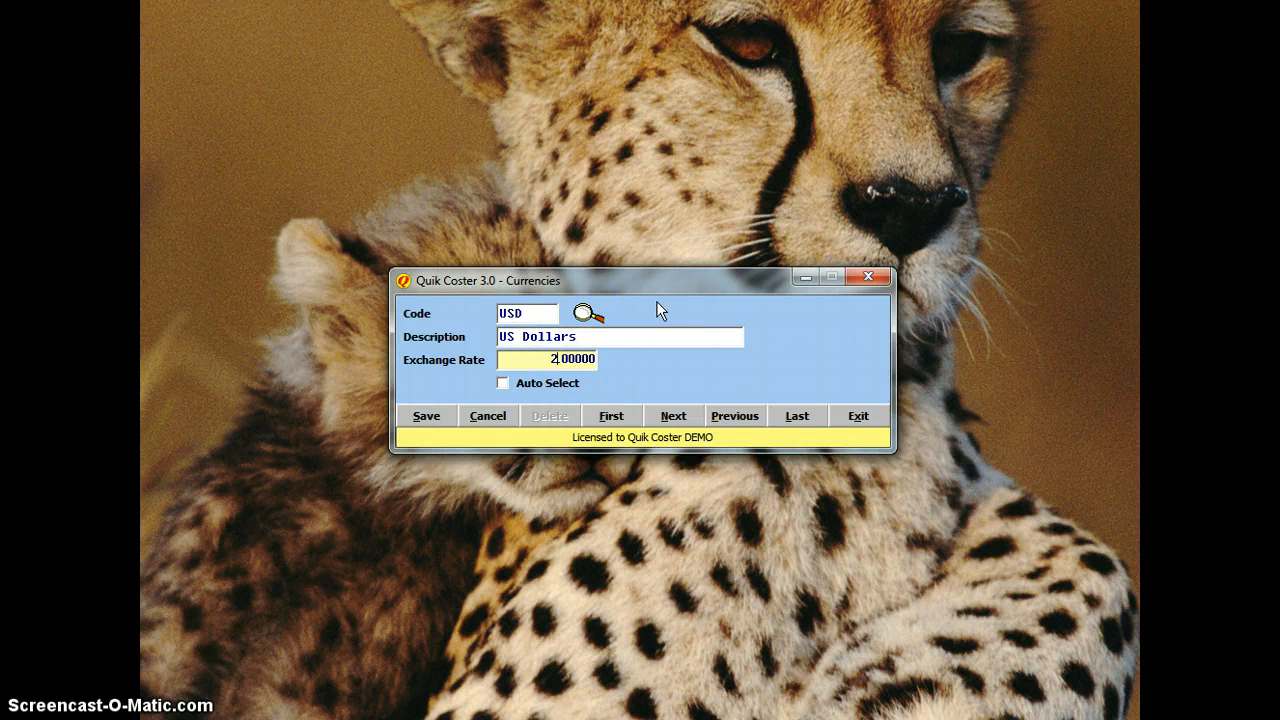
text(.03875)
click(582, 360)
click(519, 388)
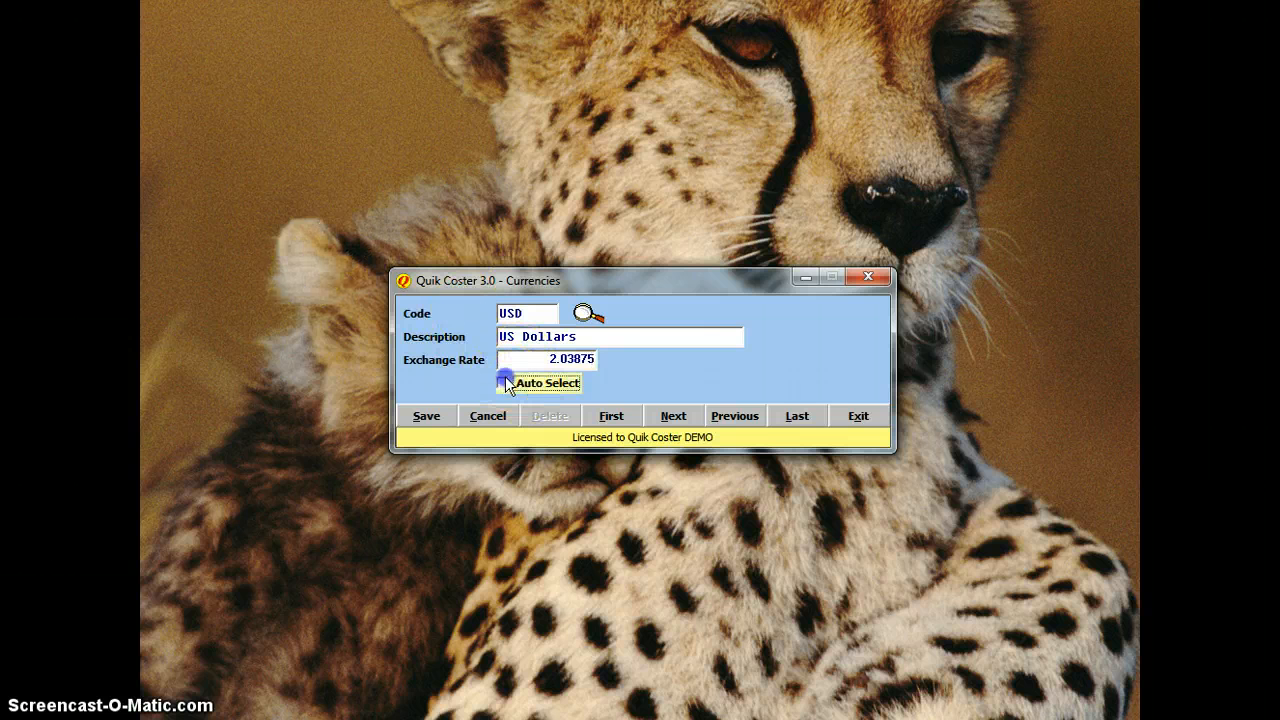
click(442, 415)
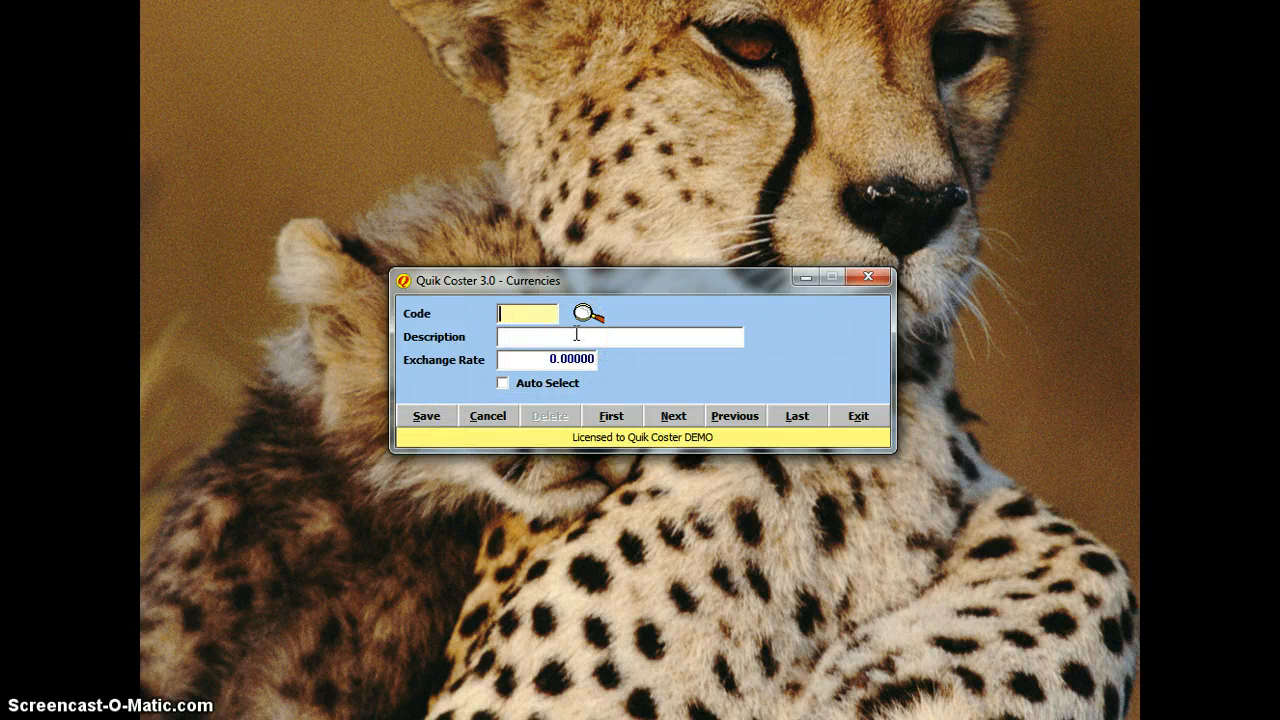
Step: Save currency EC as East Caribbean Dollars at exchange rate 0.85 with Auto Select on
text(EC)
key(Tab)
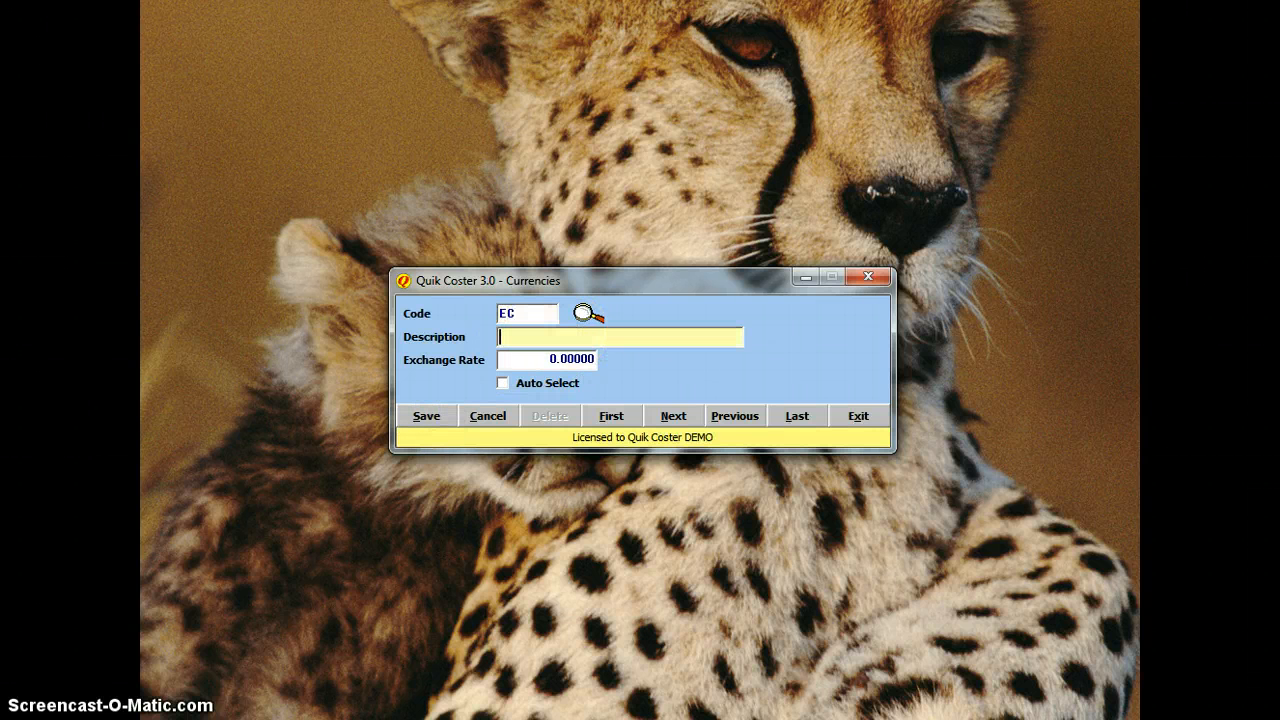
text(East caribbean Dollars)
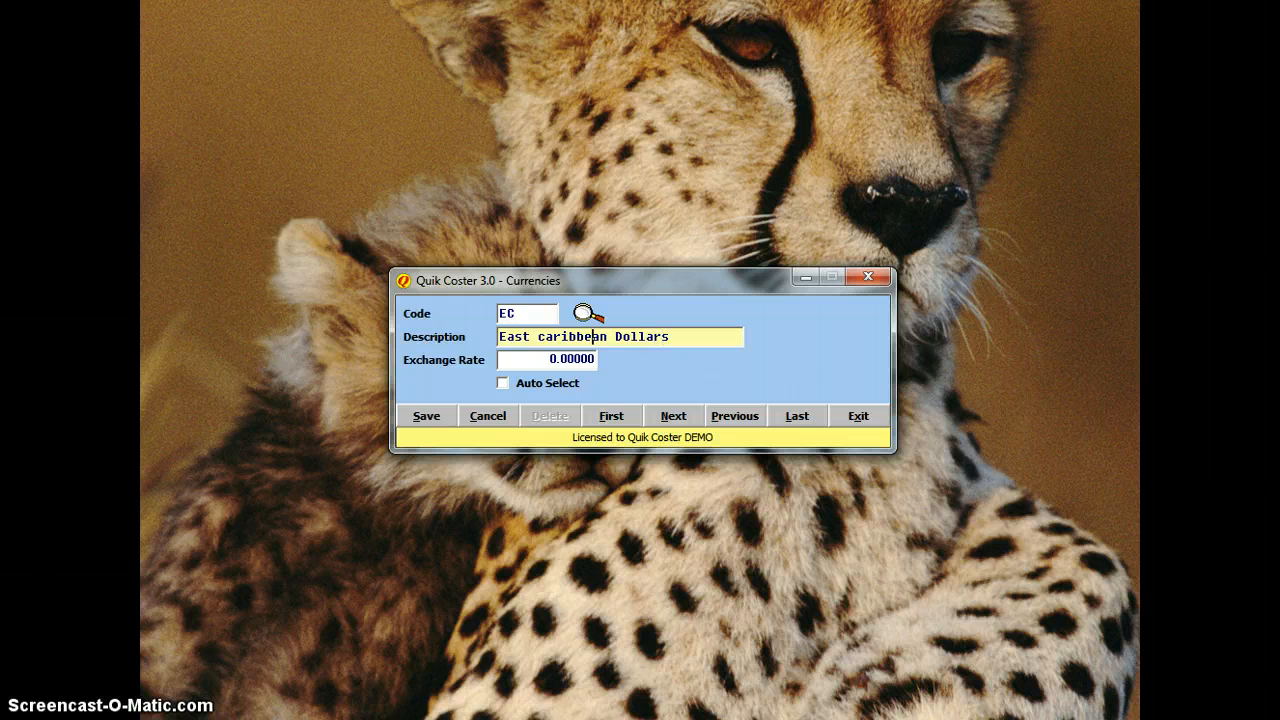
key(BackSpace)
text(C)
key(Tab)
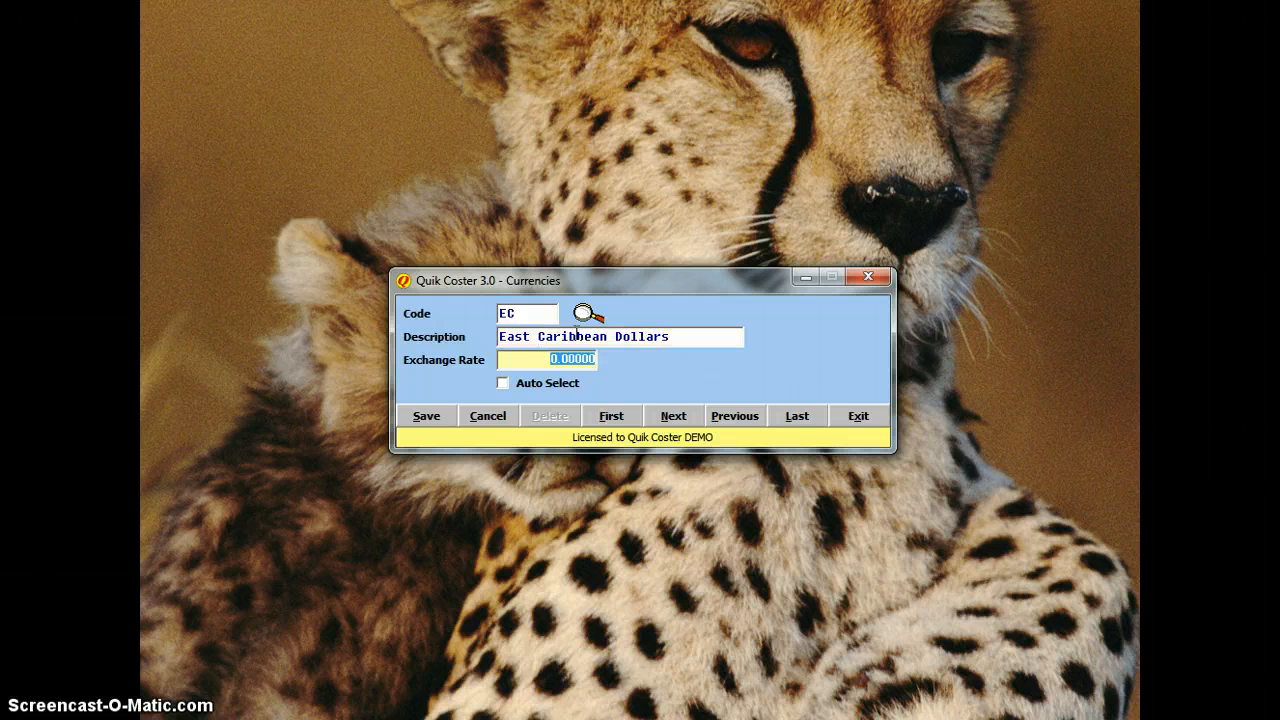
text(1.35)
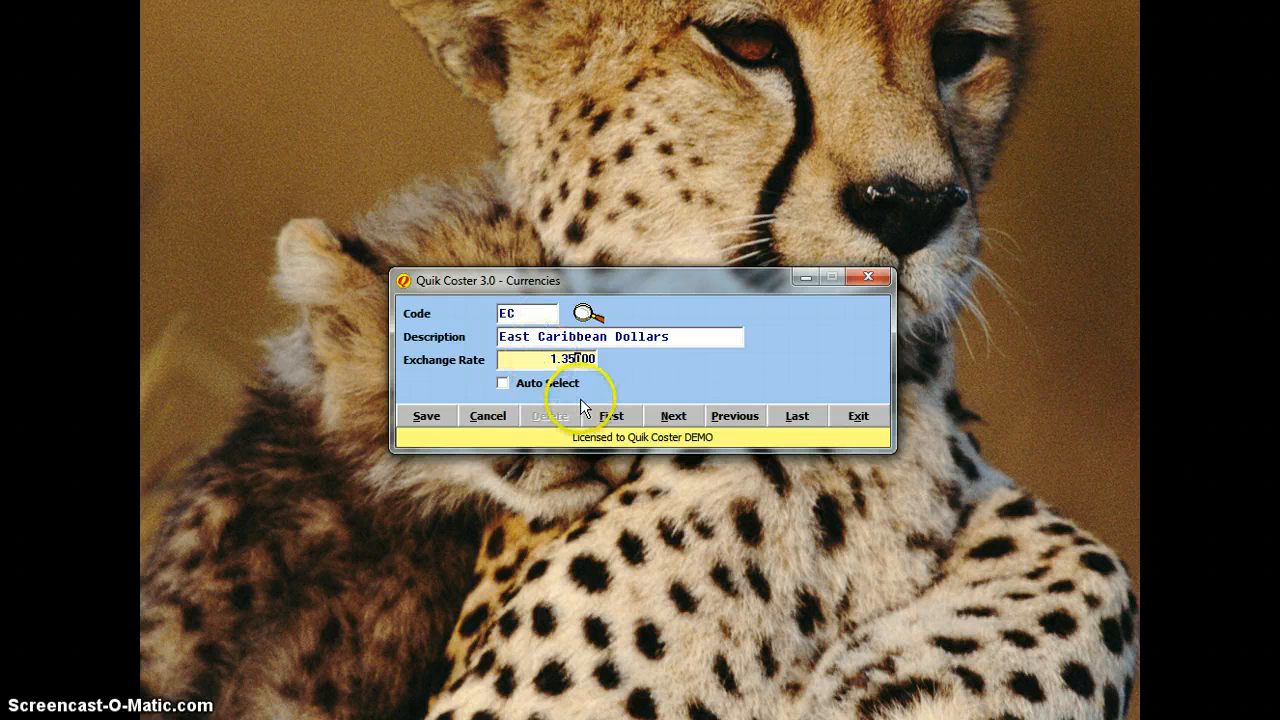
click(589, 360)
drag(547, 360, 651, 359)
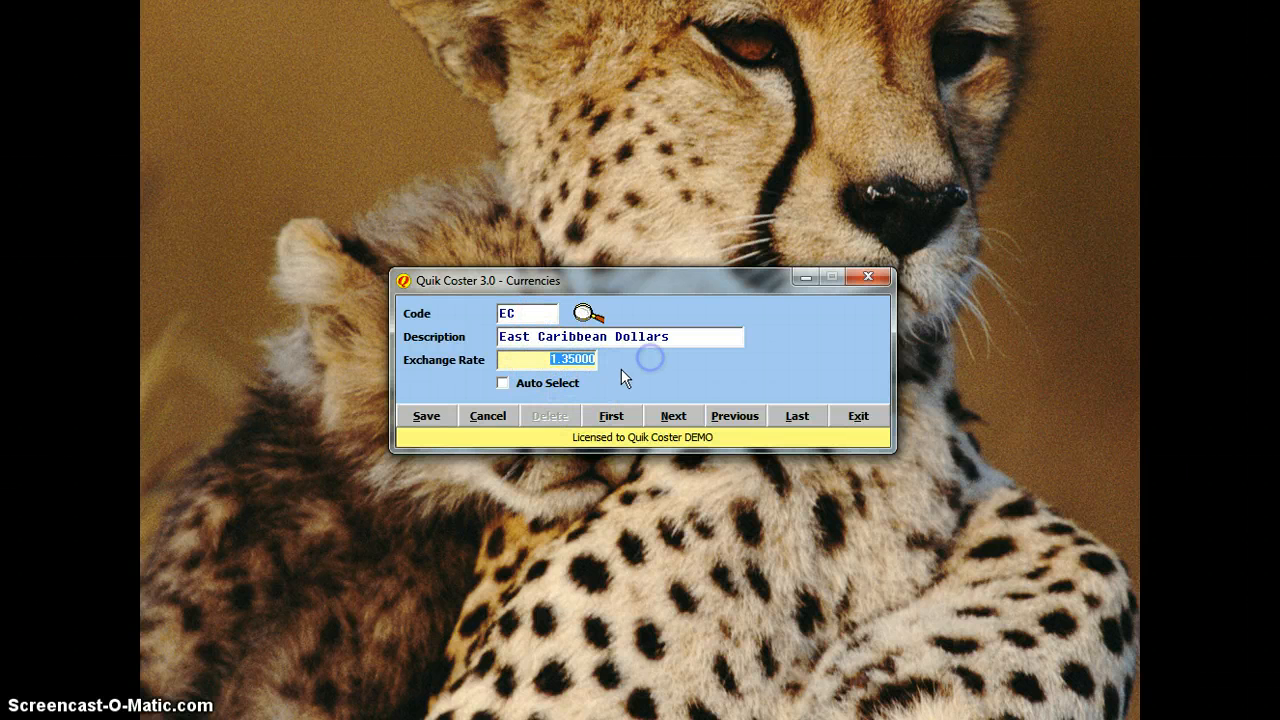
text(0.85)
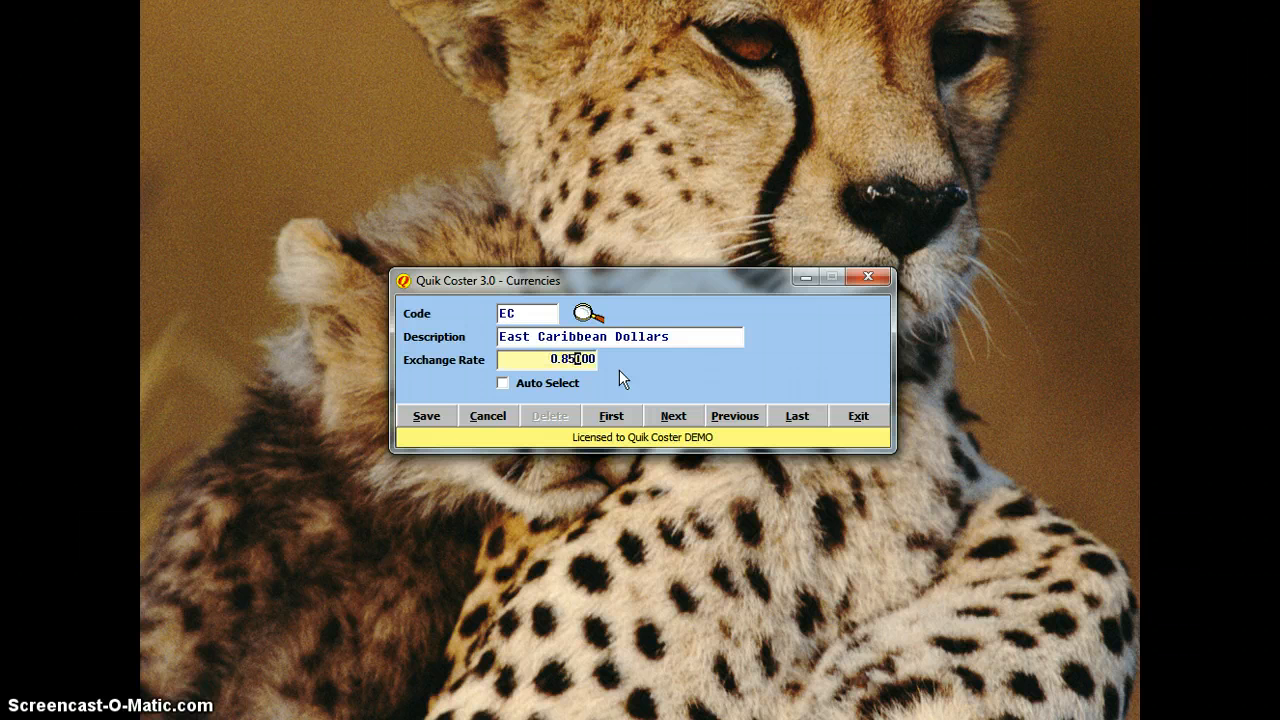
click(515, 386)
click(426, 416)
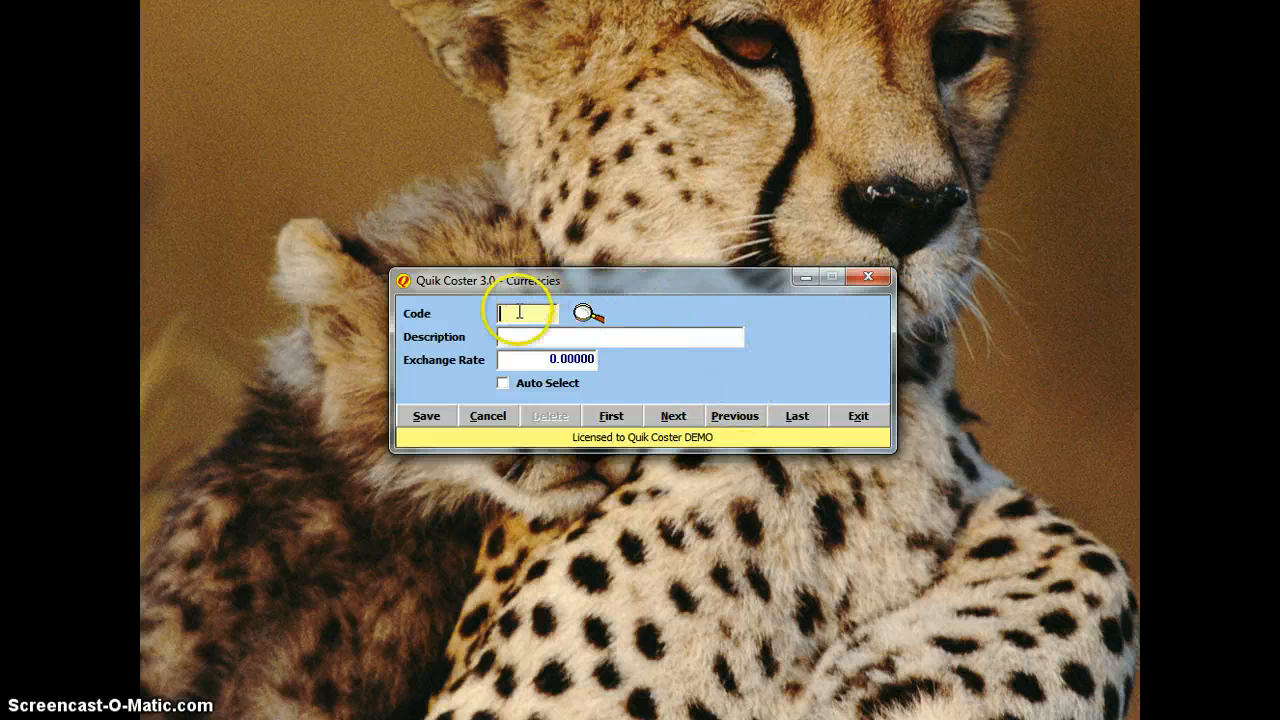
Step: Browse the saved BDS, EC and USD currencies, then close the Currencies window
click(600, 322)
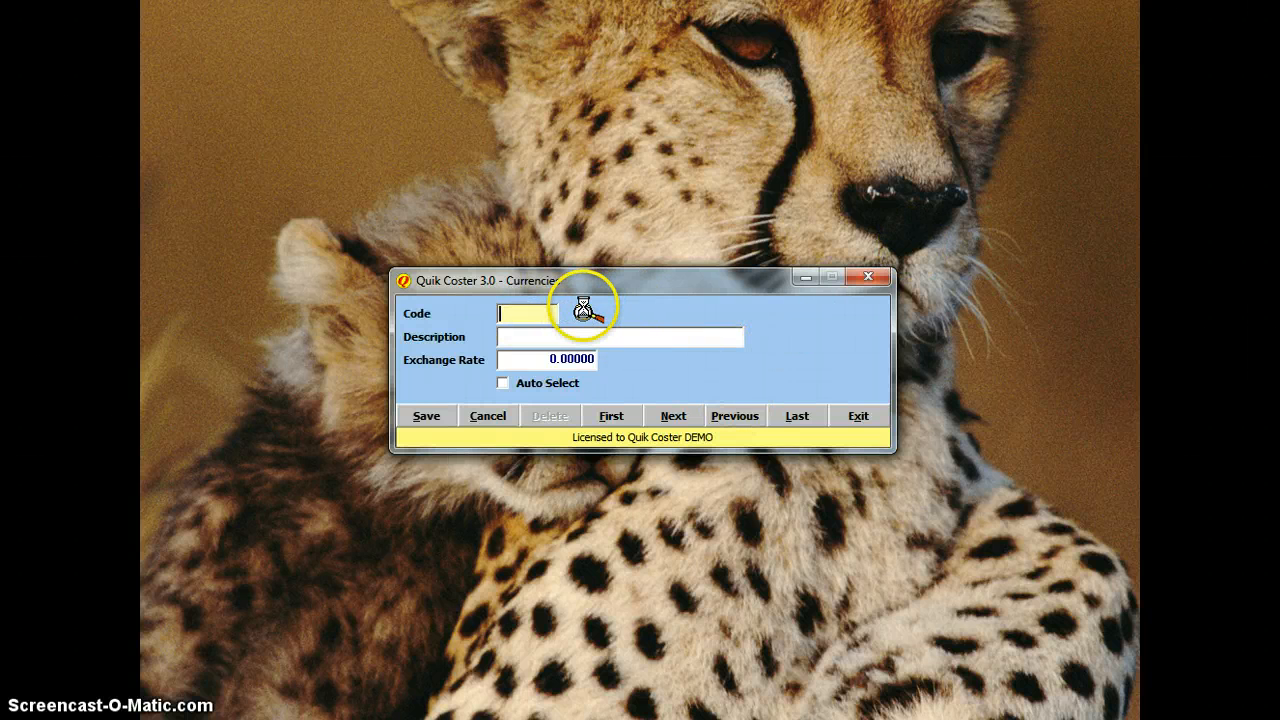
click(295, 619)
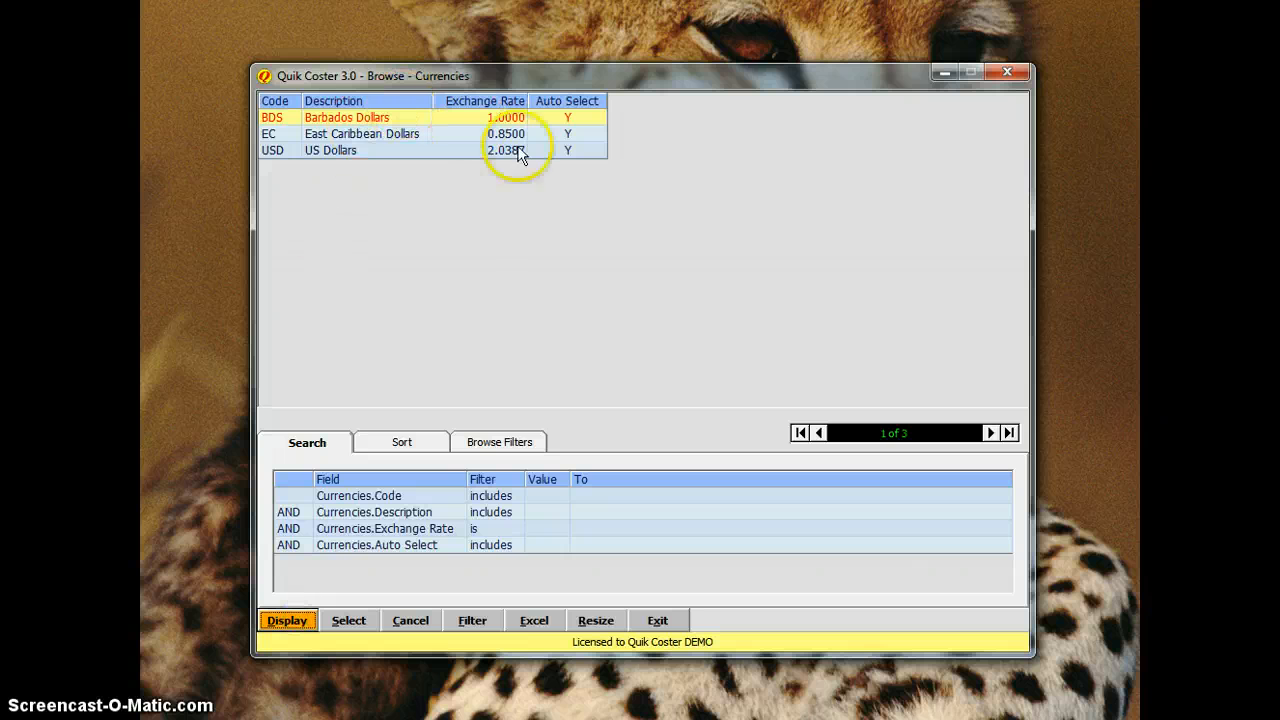
click(1009, 74)
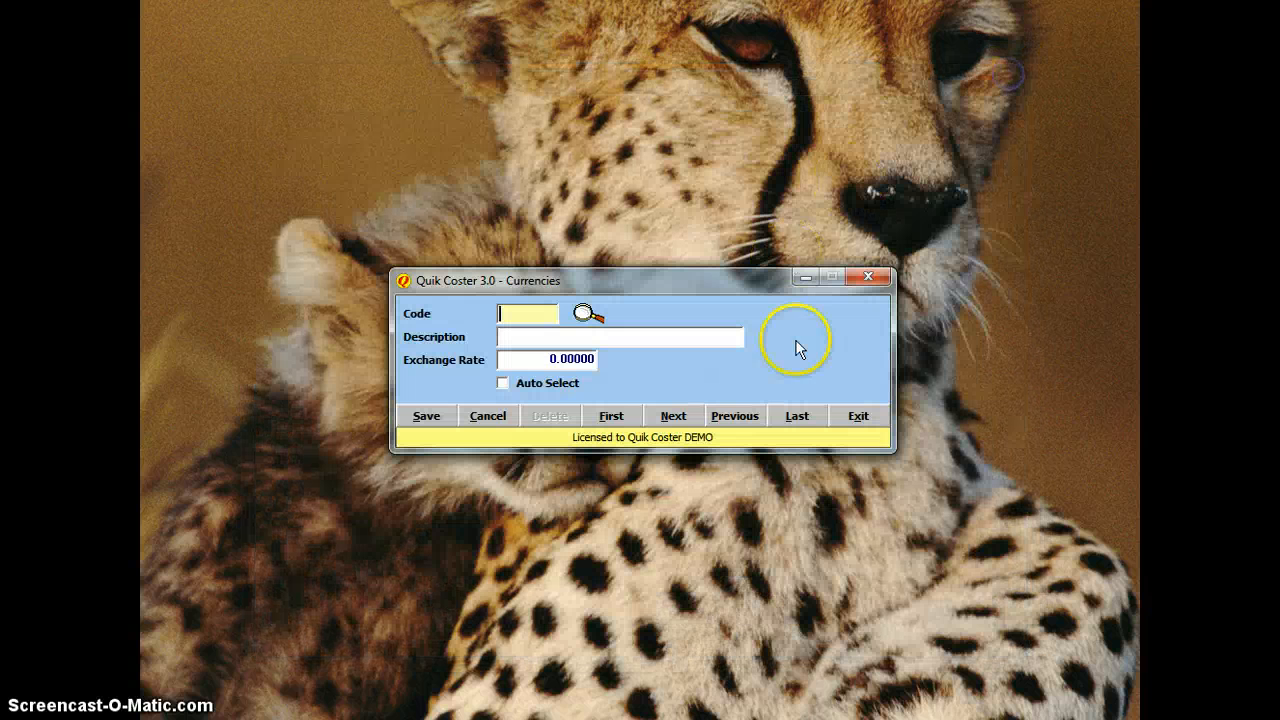
click(857, 414)
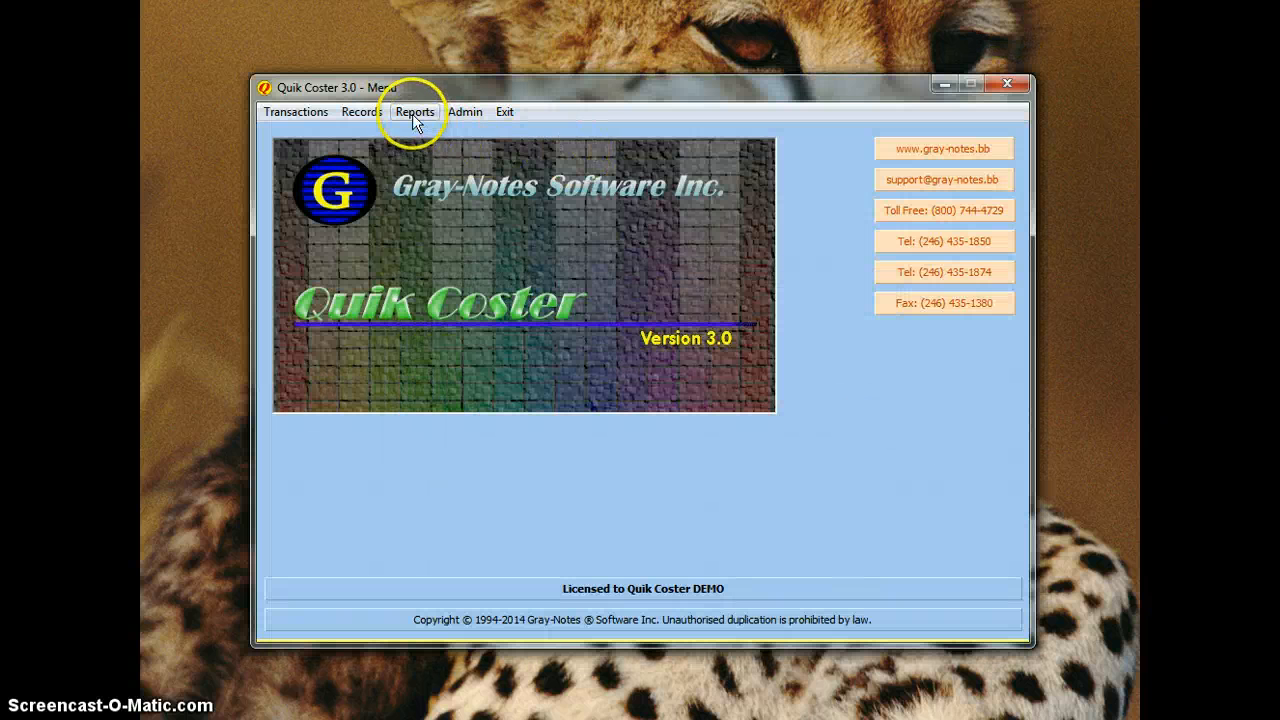
Step: Open Item Categories and enter code FRUIT with description Fruit
click(412, 112)
mouse_move(350, 111)
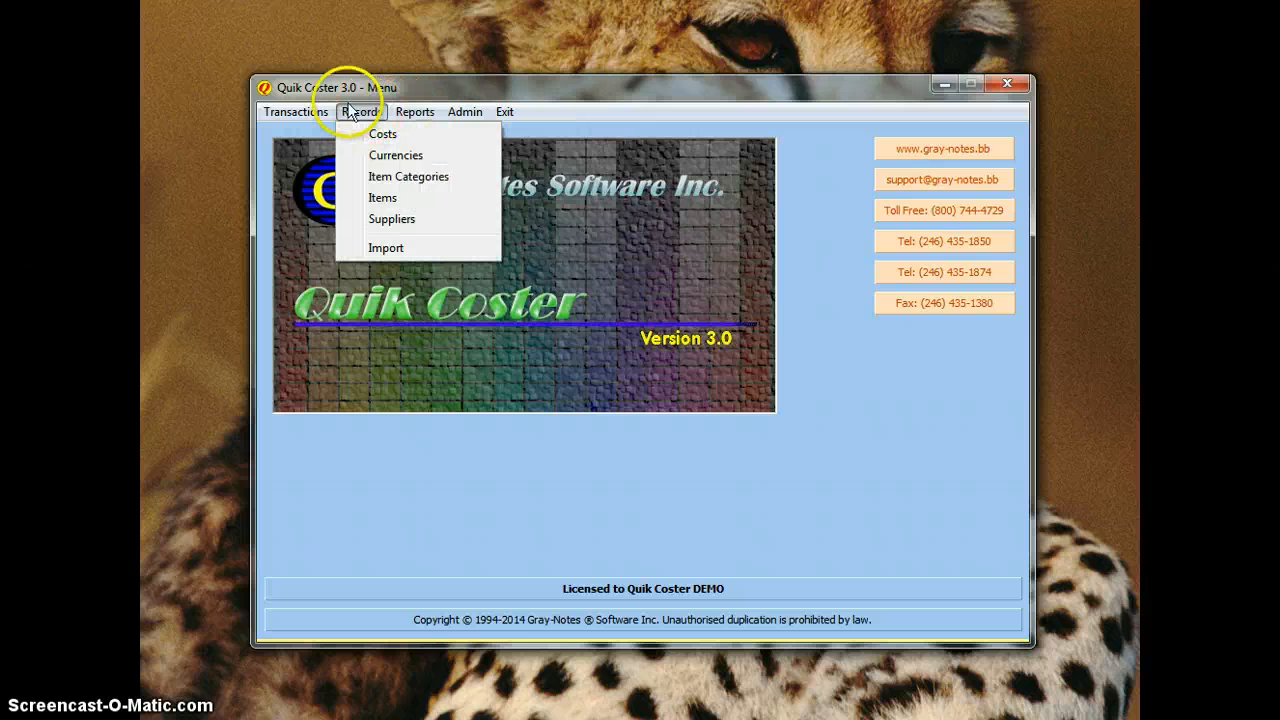
click(423, 178)
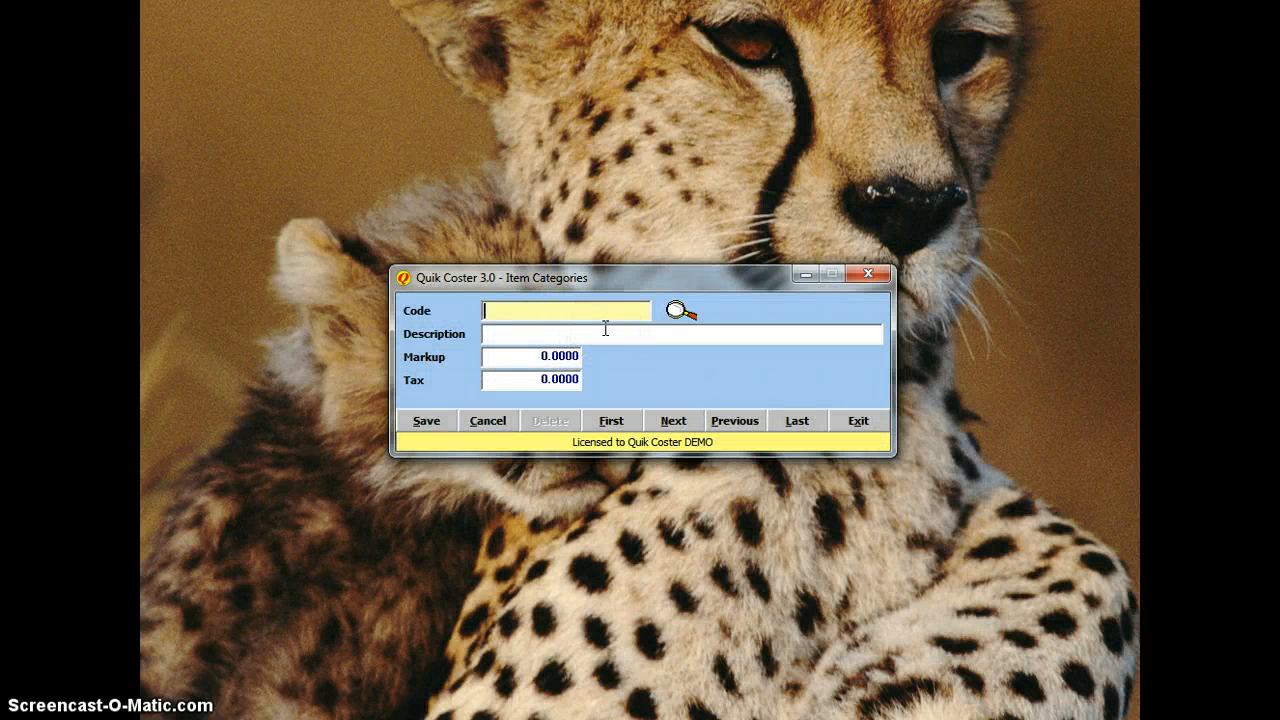
text(FRUIT)
key(Tab)
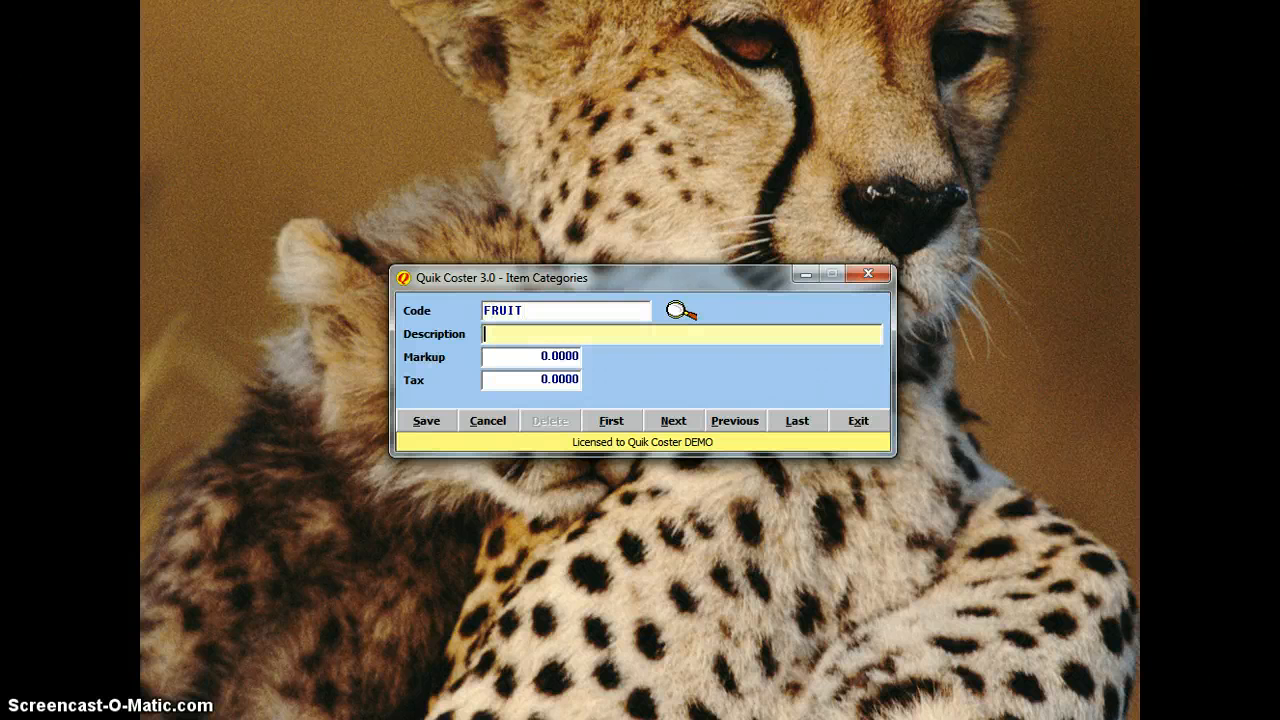
text(Fruit)
Step: Set markup 30 and tax 17.5, save the category, and close the form
key(Tab)
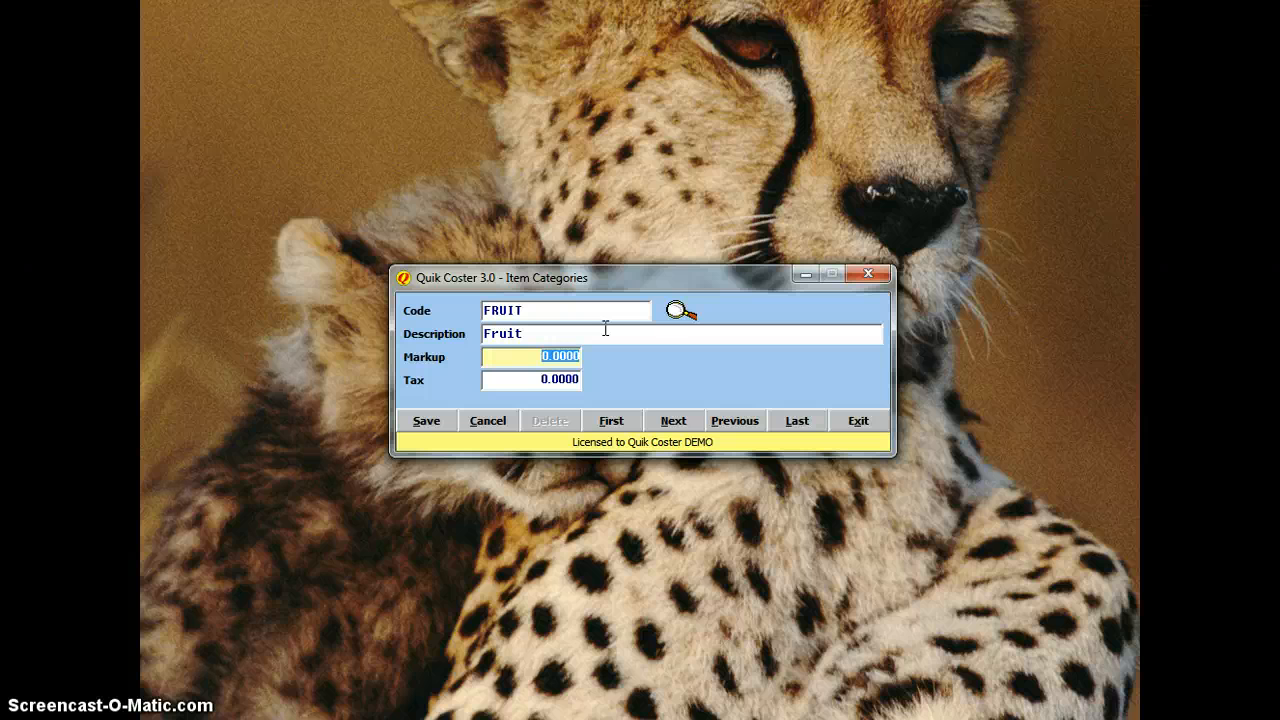
text(30)
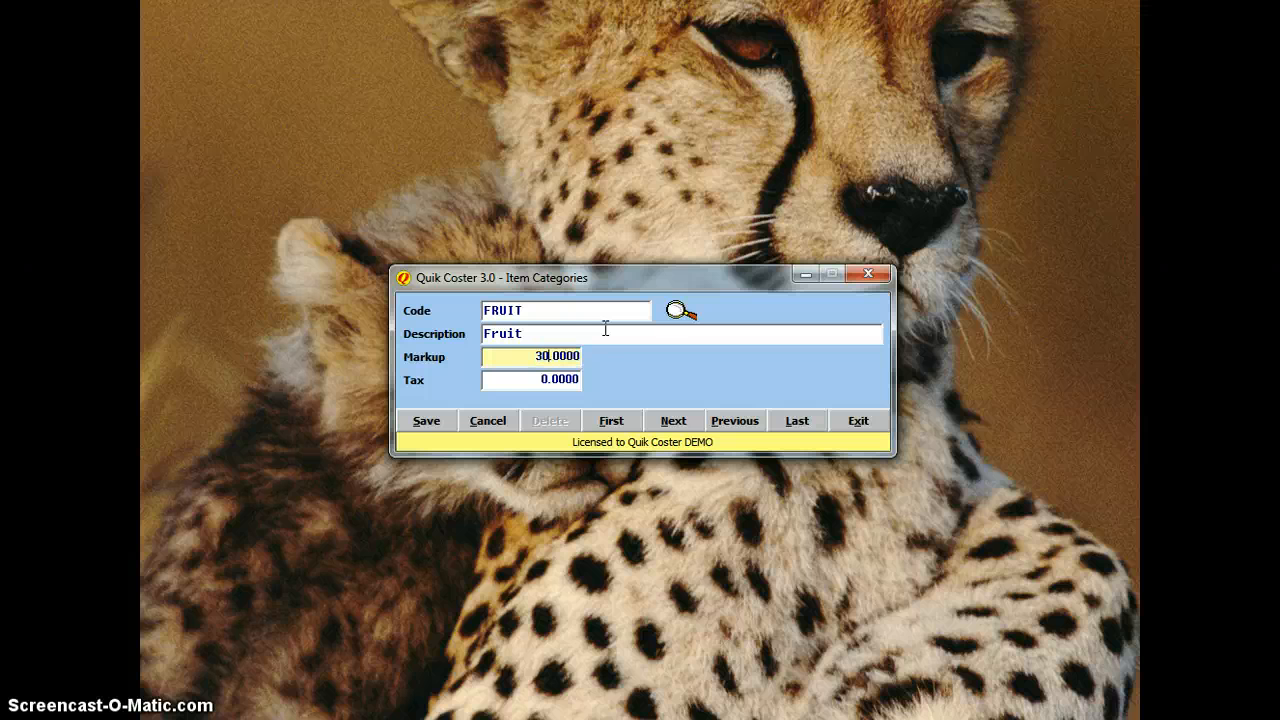
click(520, 380)
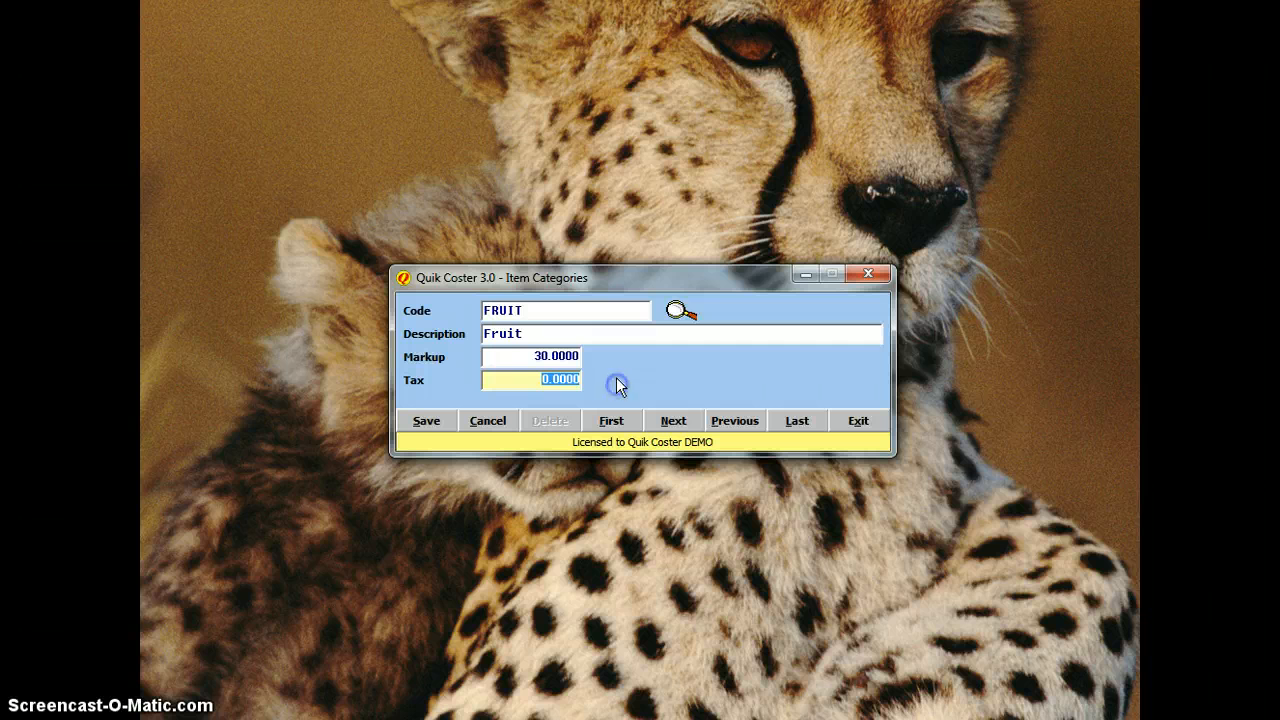
text(17.5)
click(673, 385)
click(423, 419)
click(859, 421)
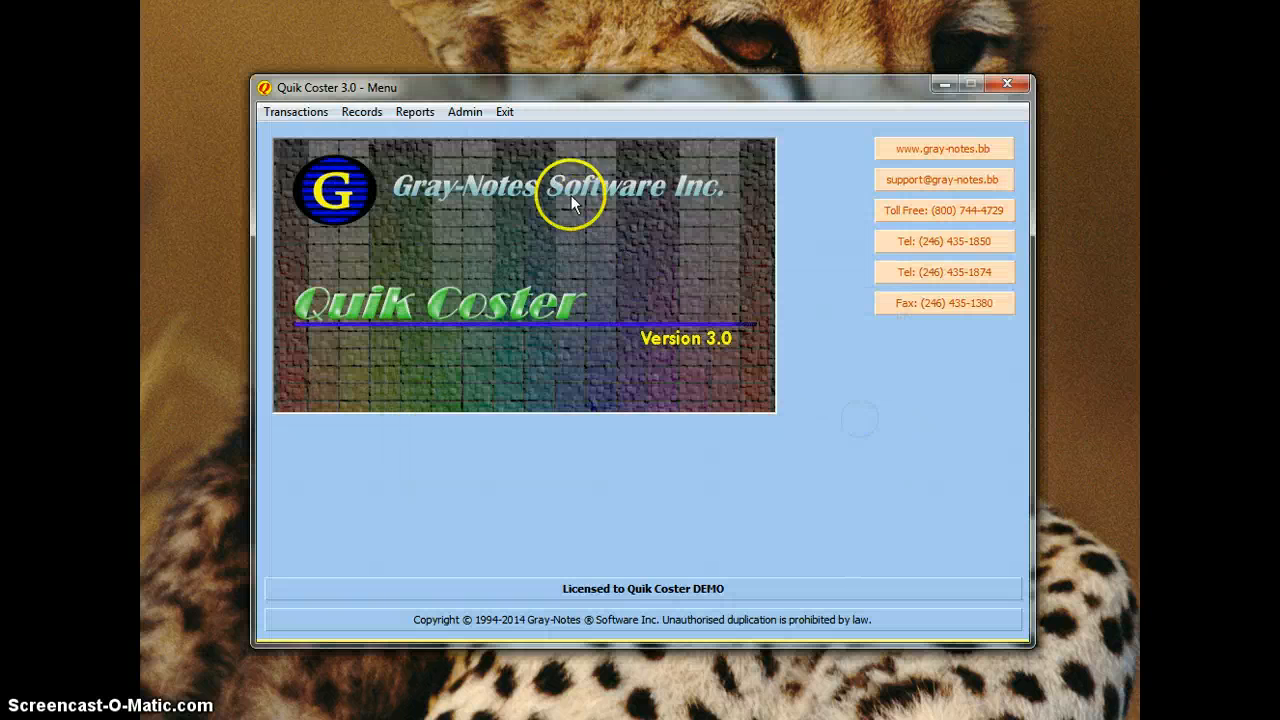
Step: Save supplier CFC named Canadian Fruit Company and close the Suppliers form
click(362, 112)
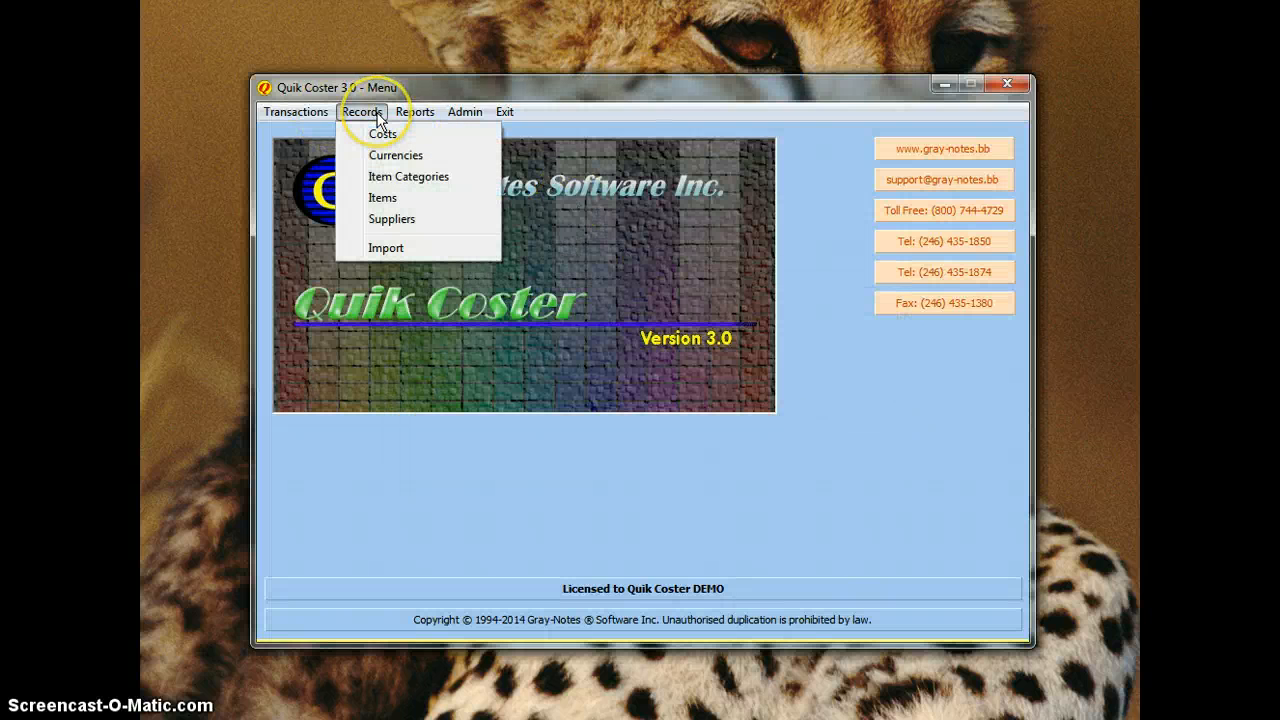
click(486, 213)
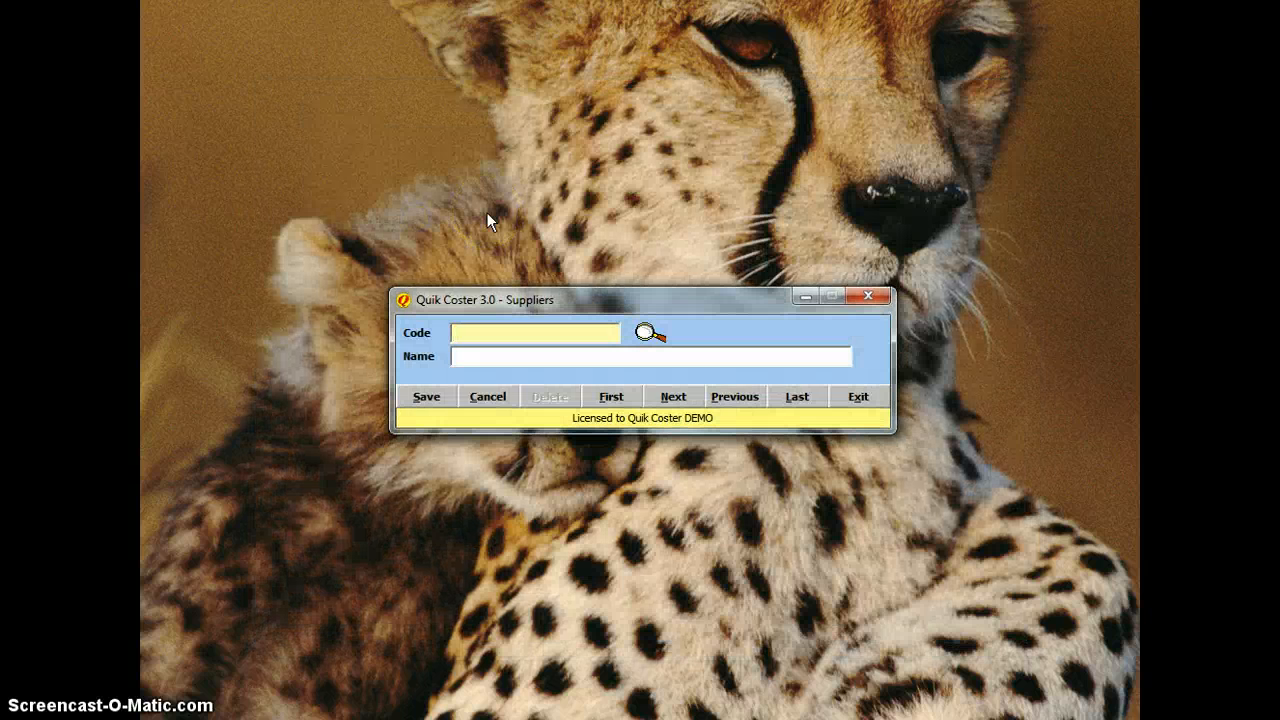
text(CFC)
key(Tab)
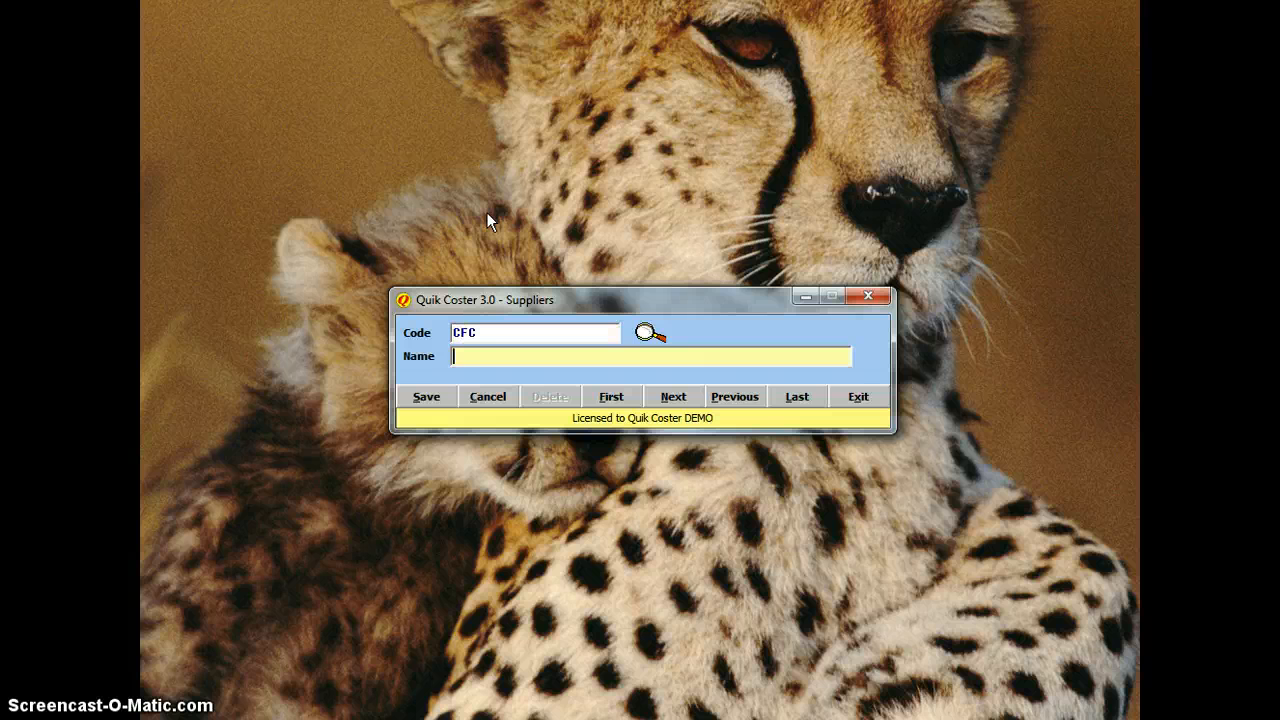
text(canadian Fruit Com)
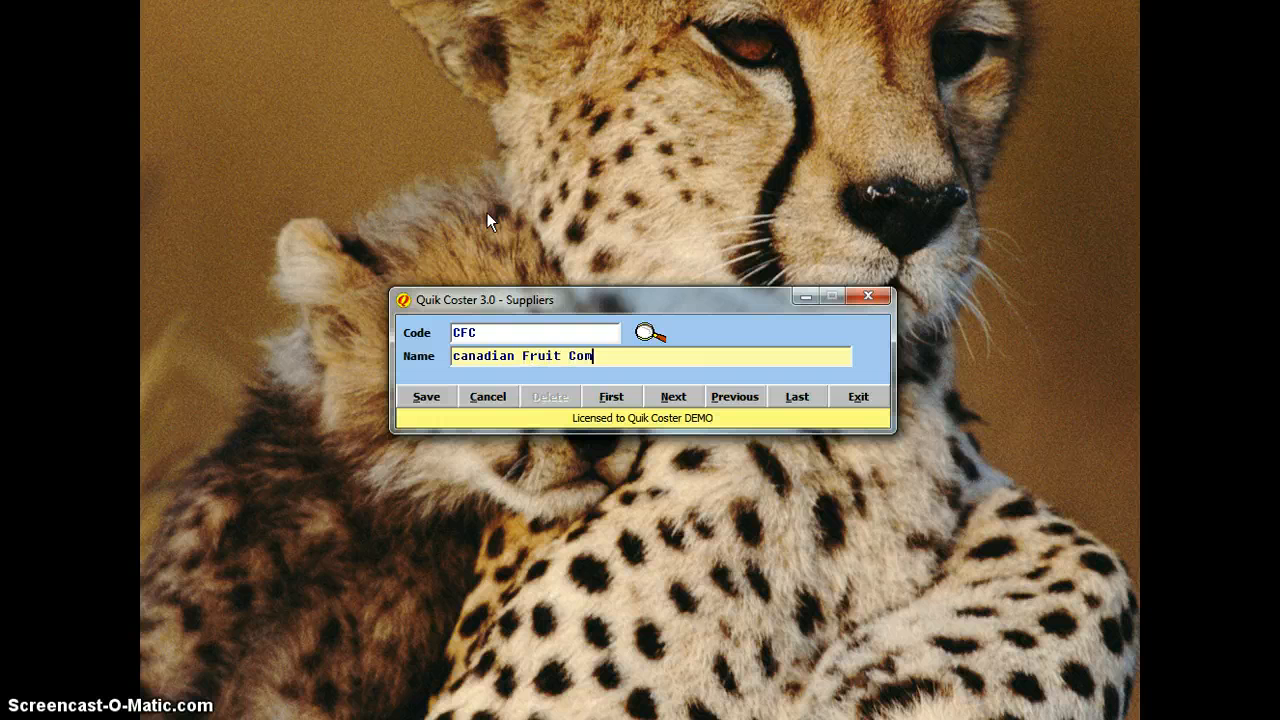
text(pany)
key(Home)
key(Delete)
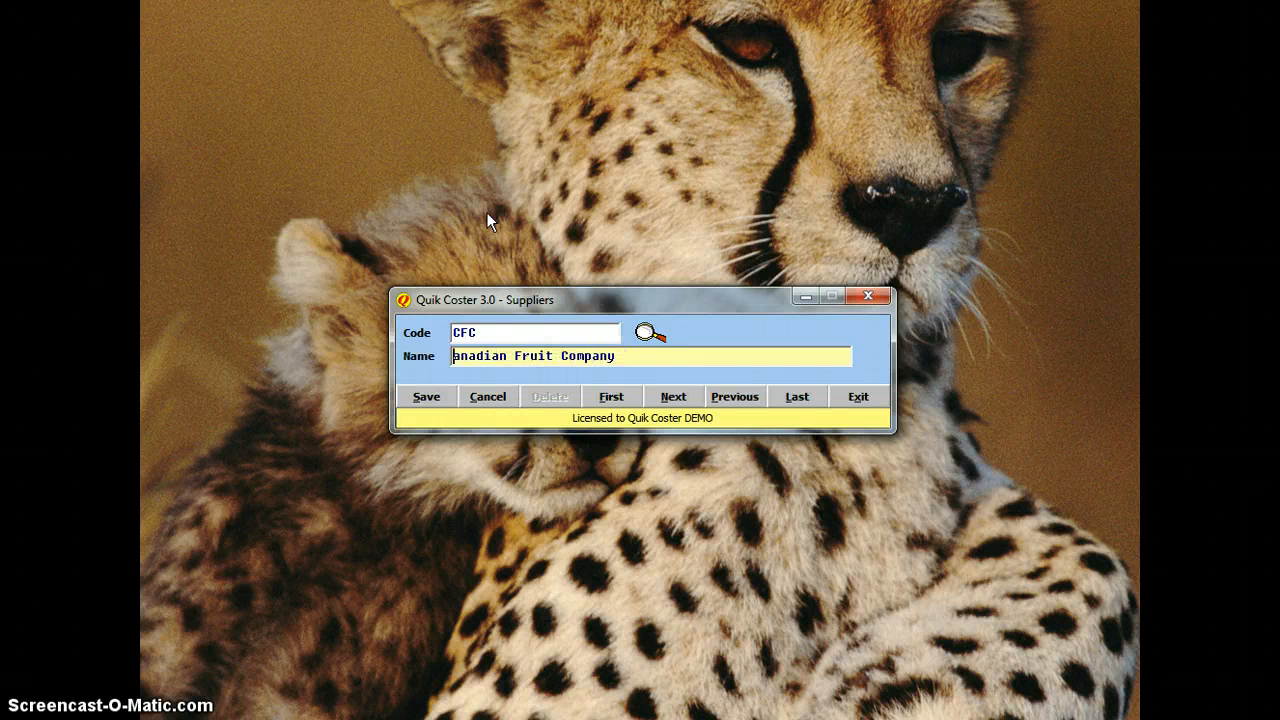
text(C)
click(441, 397)
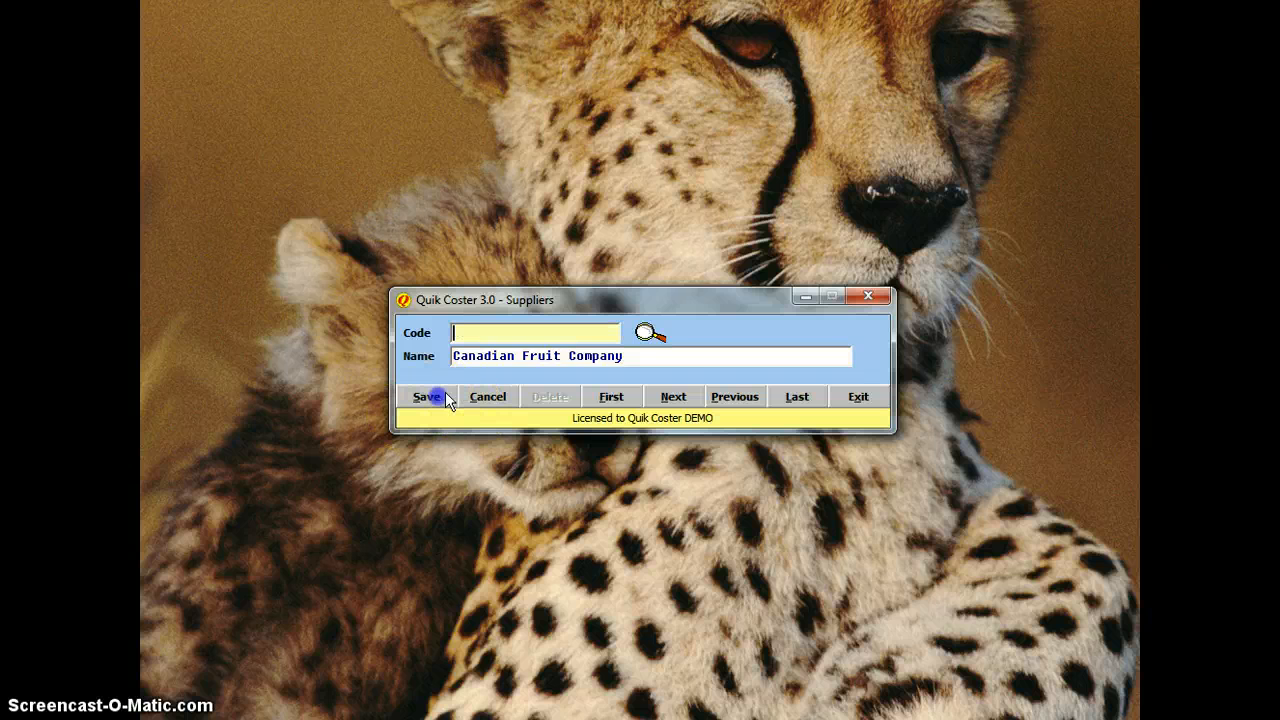
click(862, 398)
click(364, 113)
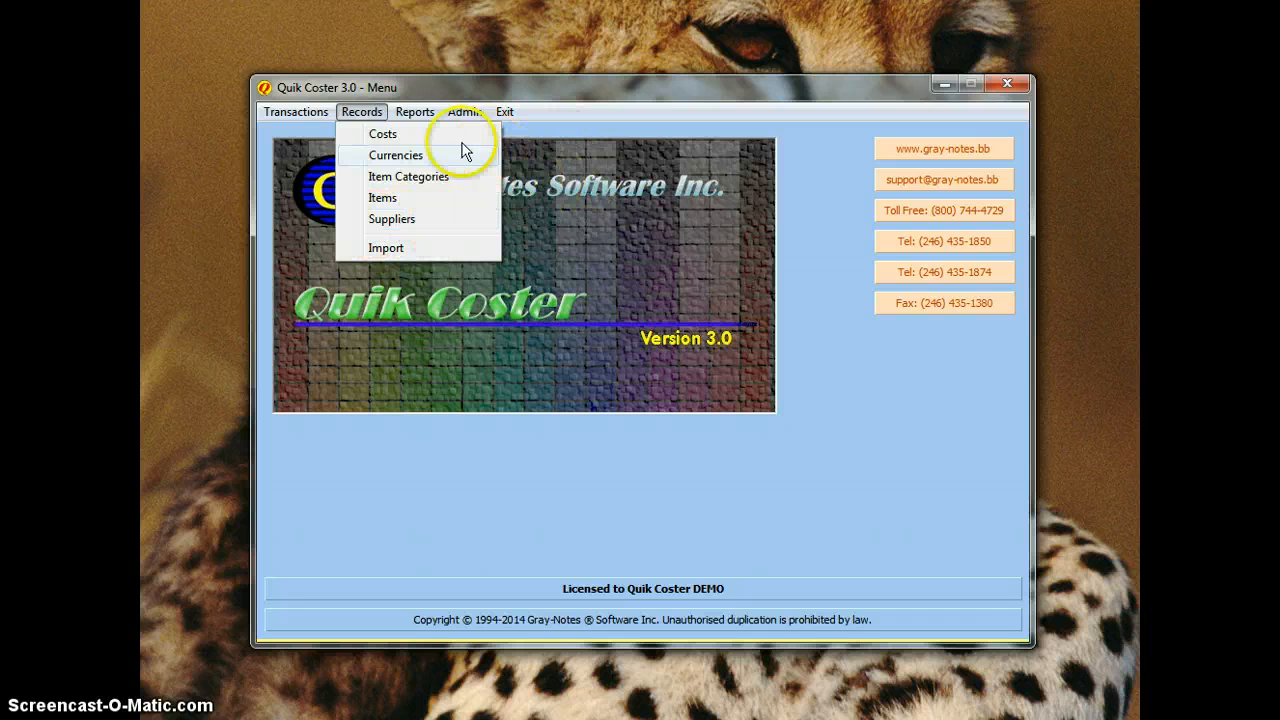
Step: In Admin > Program Options, rename Custom Field 1 to 'Vessel' and Custom Field 2 to 'Customs Broker', then save and exit
click(306, 118)
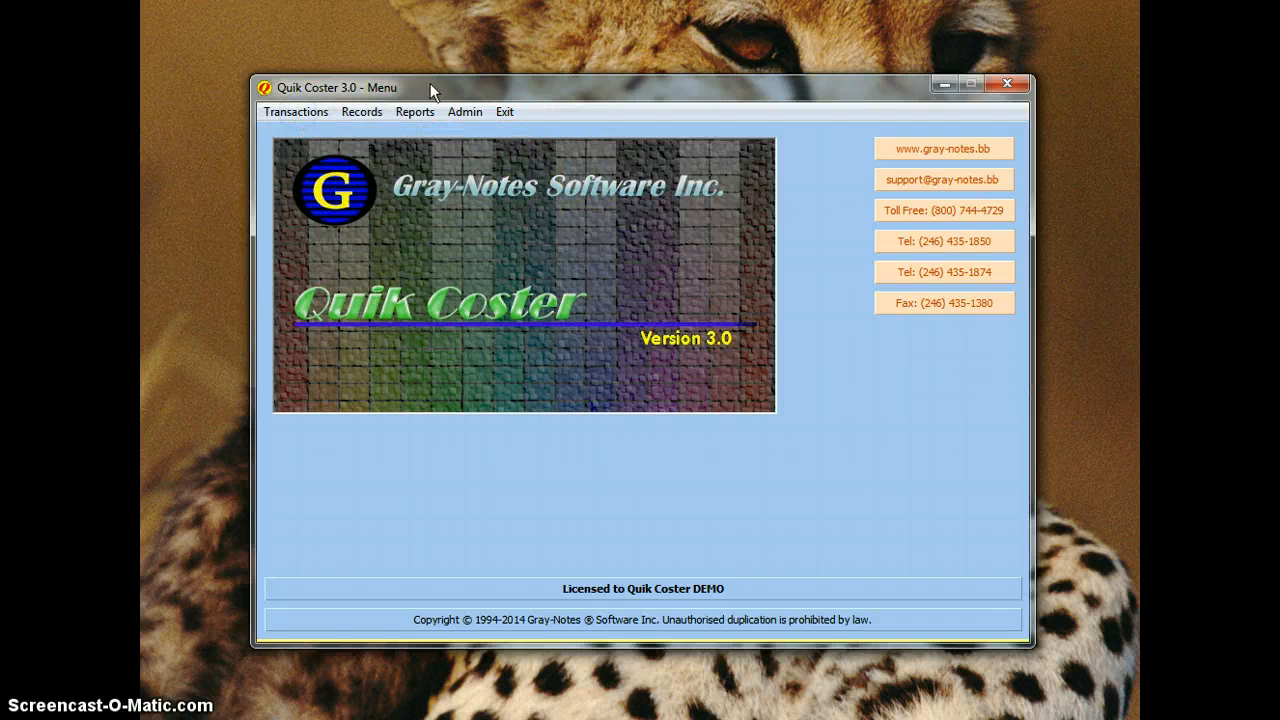
click(466, 112)
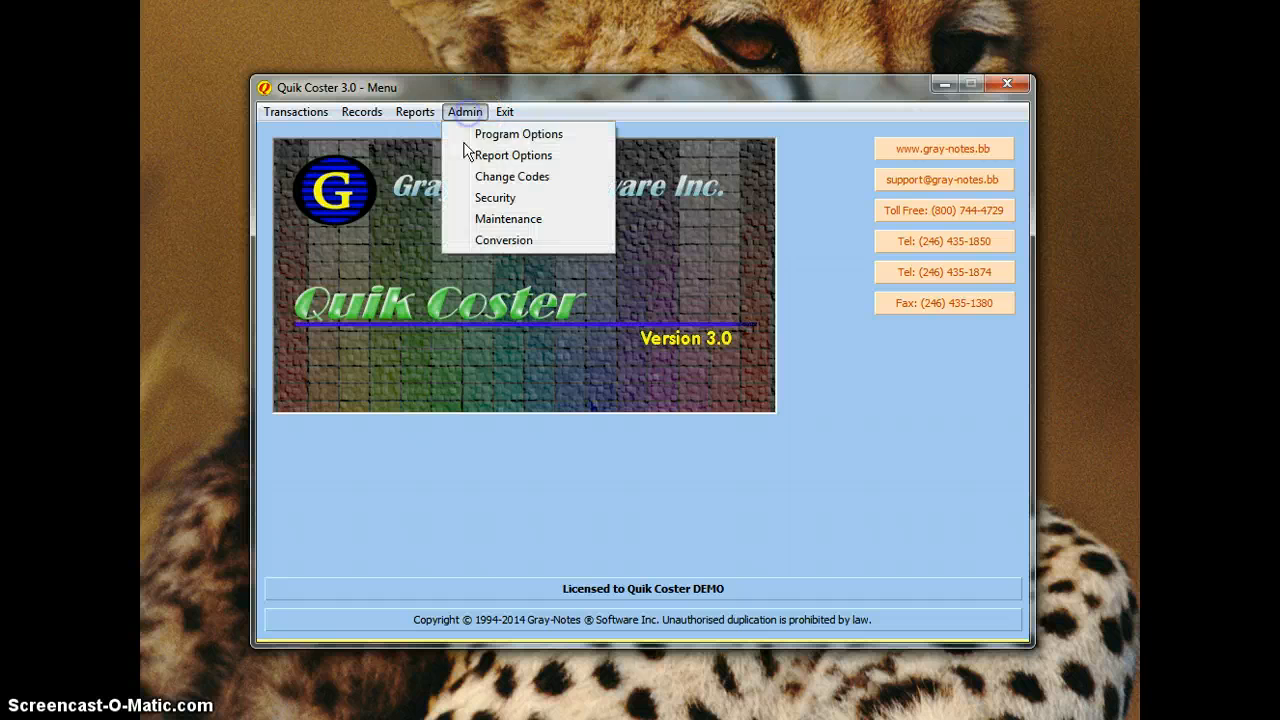
click(517, 133)
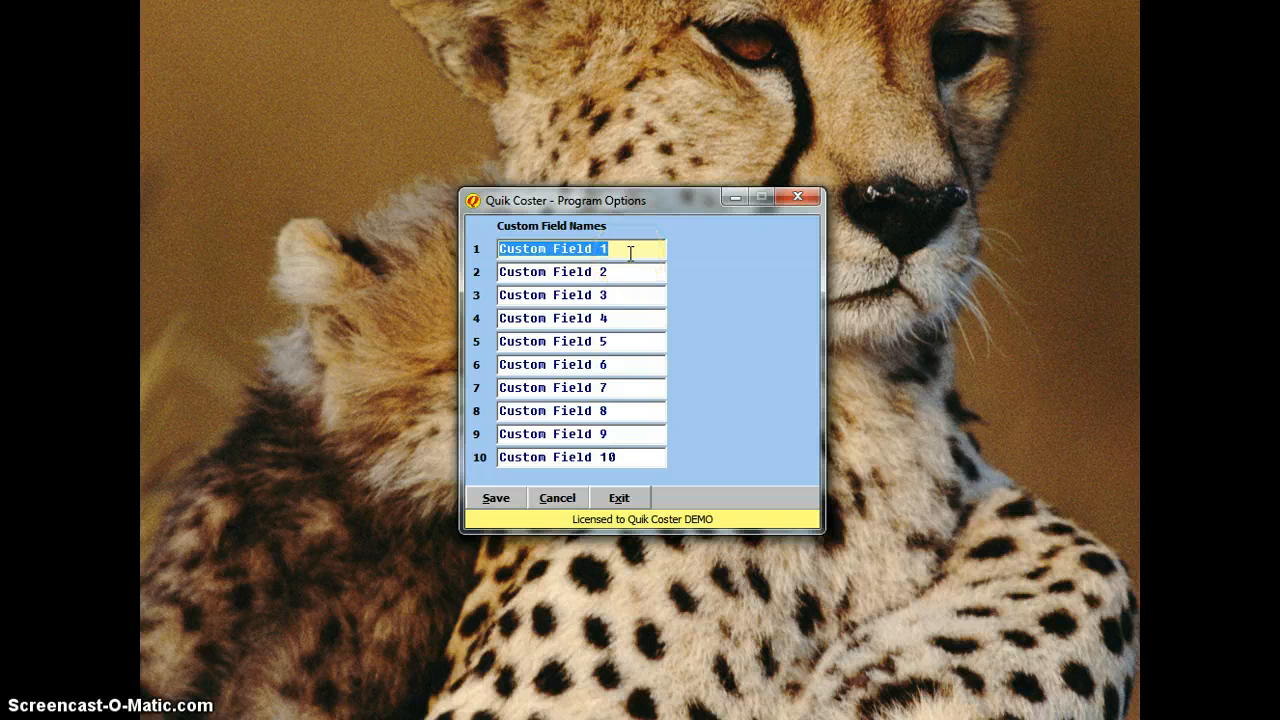
drag(629, 253, 482, 252)
text(Vessel)
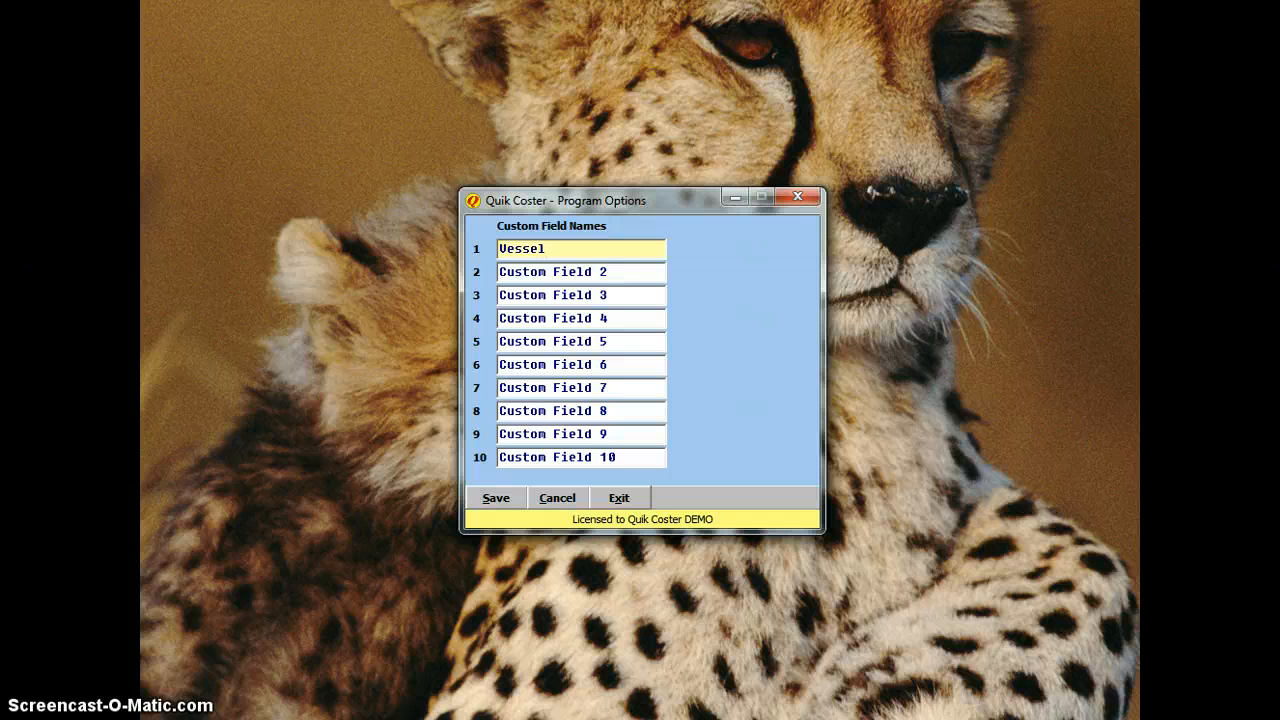
key(Tab)
text(Broker)
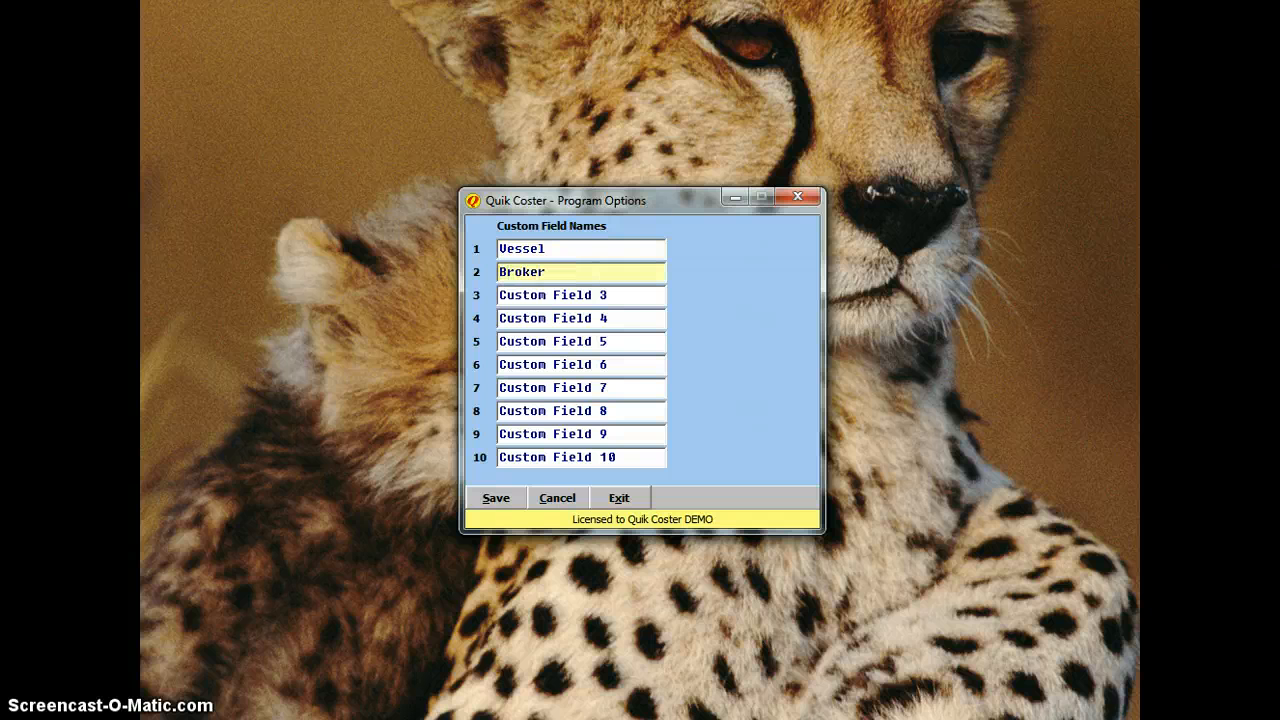
key(Home)
text(Customs)
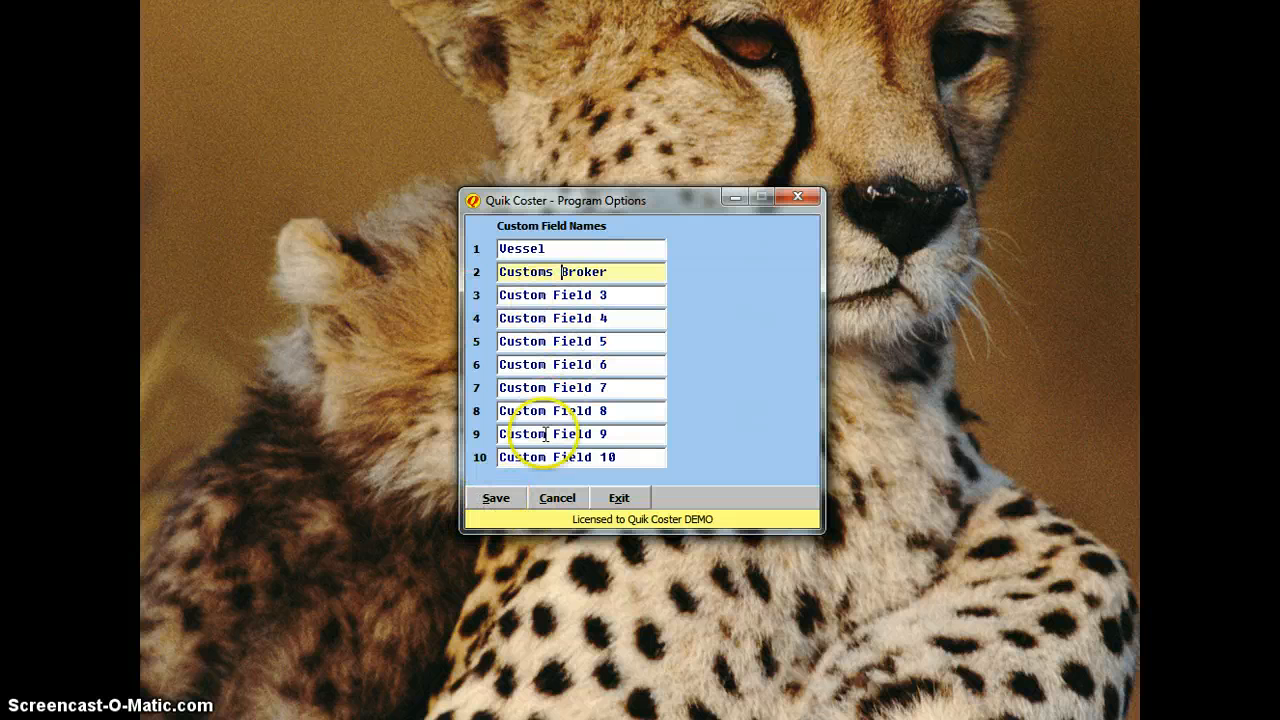
click(494, 499)
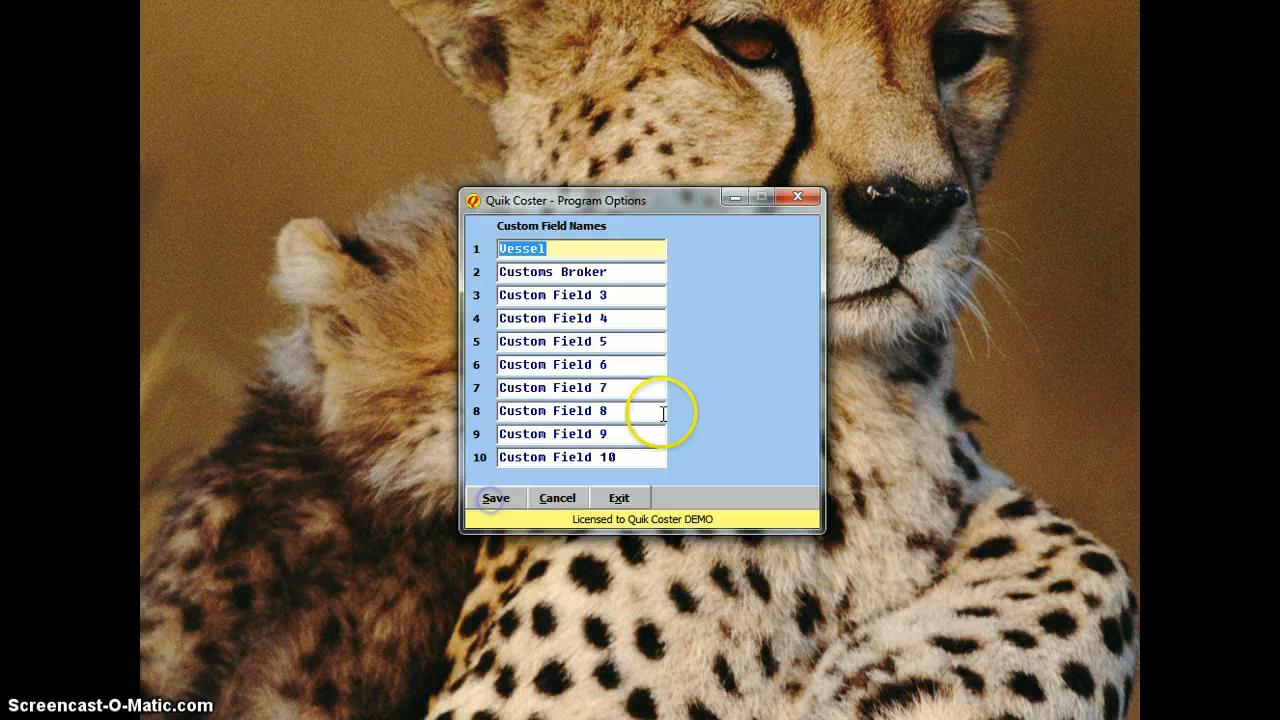
click(637, 496)
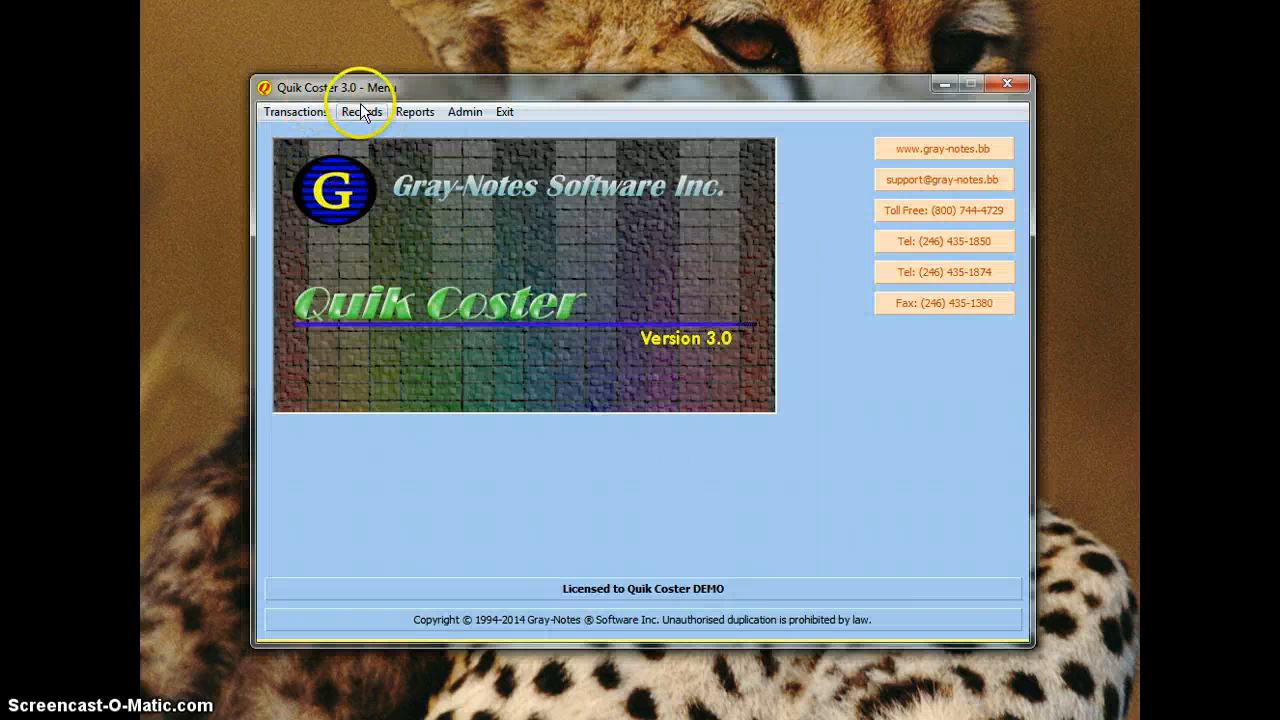
Step: Start a new costing for supplier Canadian Fruit Company with an invoice-number description ending 'Assorted Fruits'
click(300, 112)
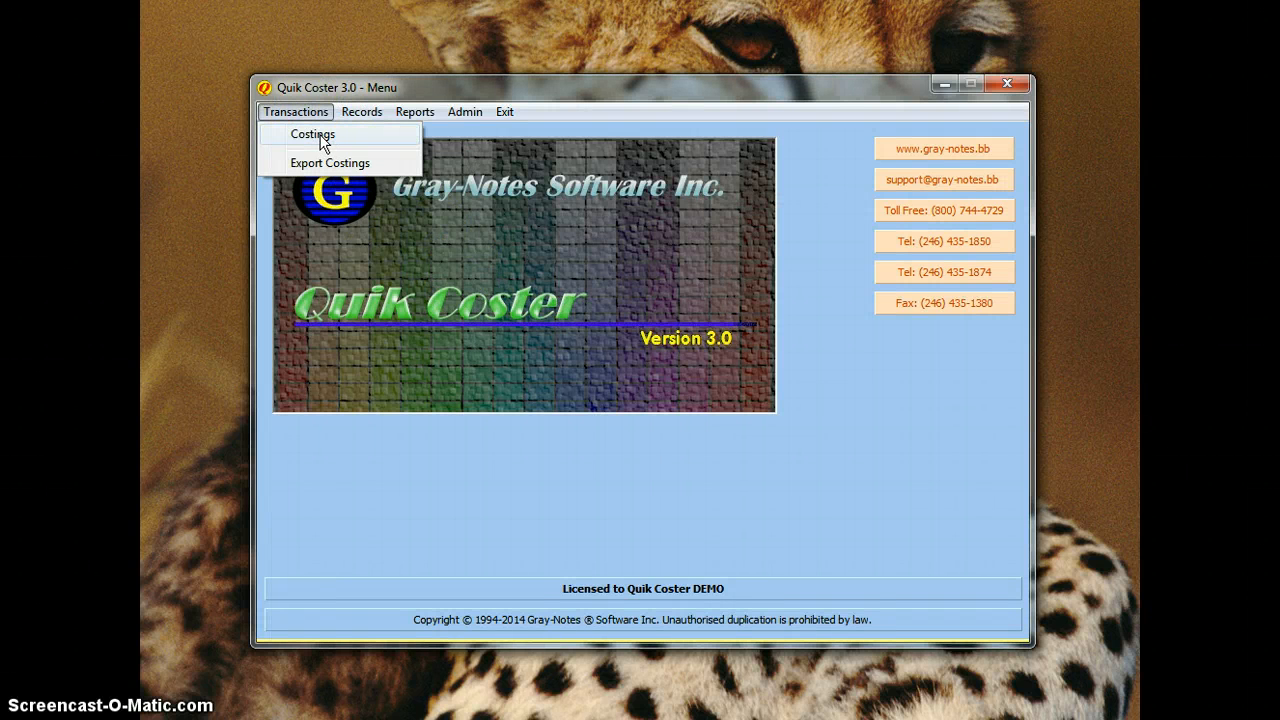
click(313, 134)
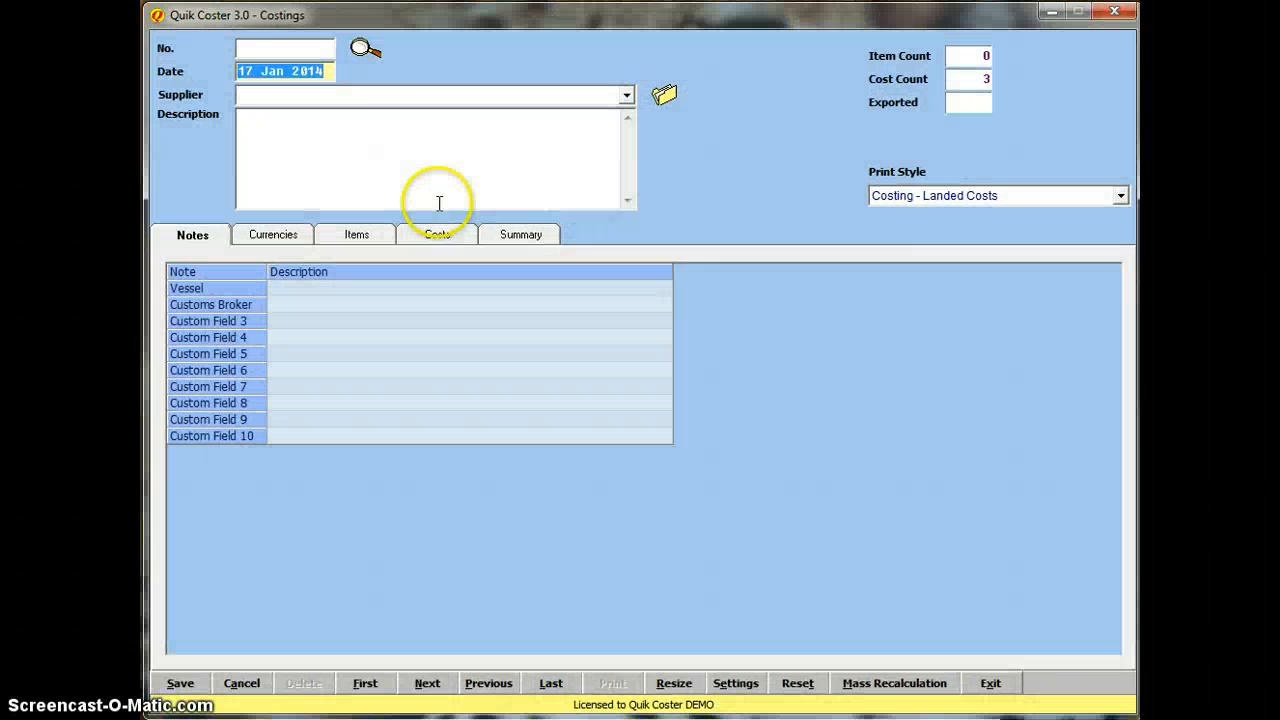
click(626, 94)
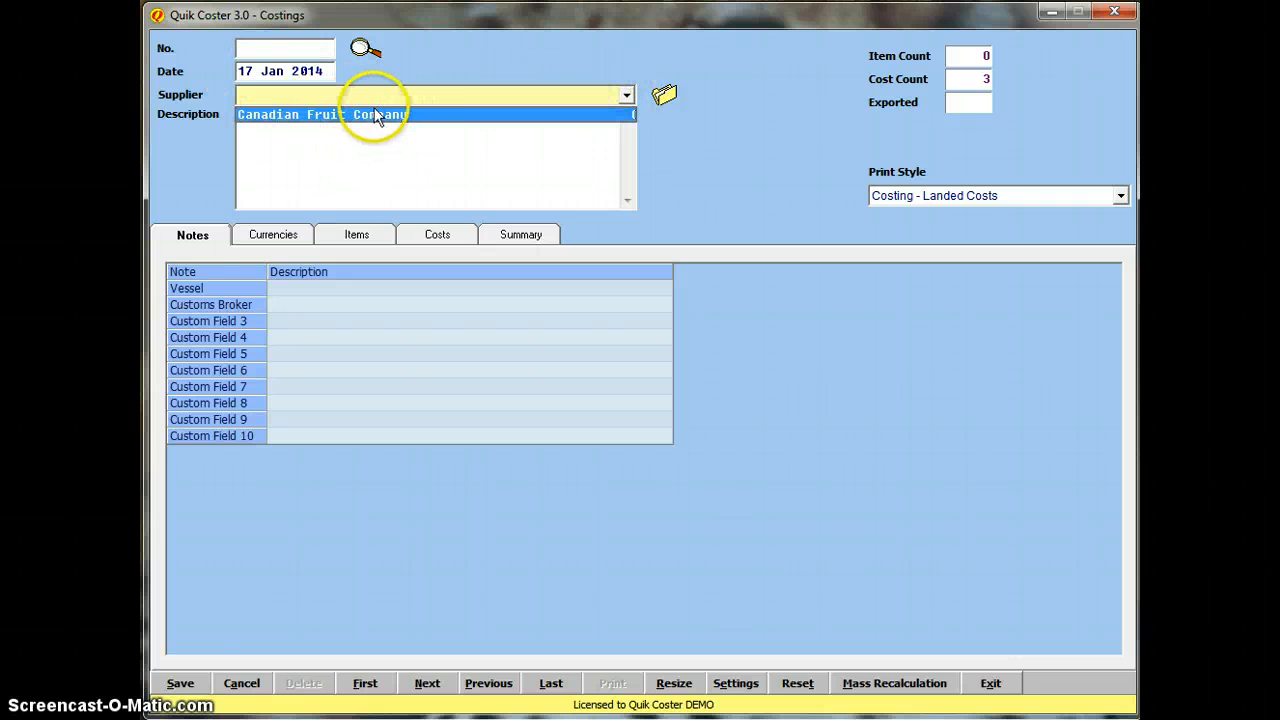
click(398, 116)
click(338, 127)
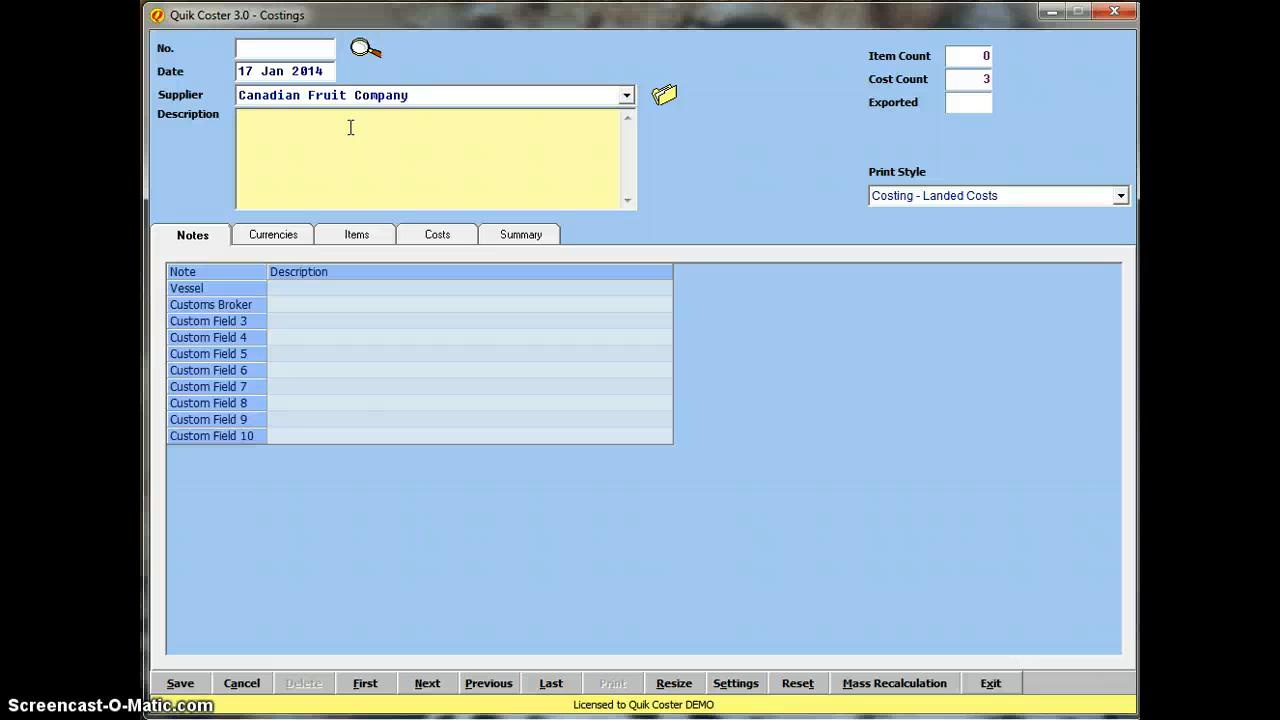
click(350, 127)
text(Invocie#6789 )
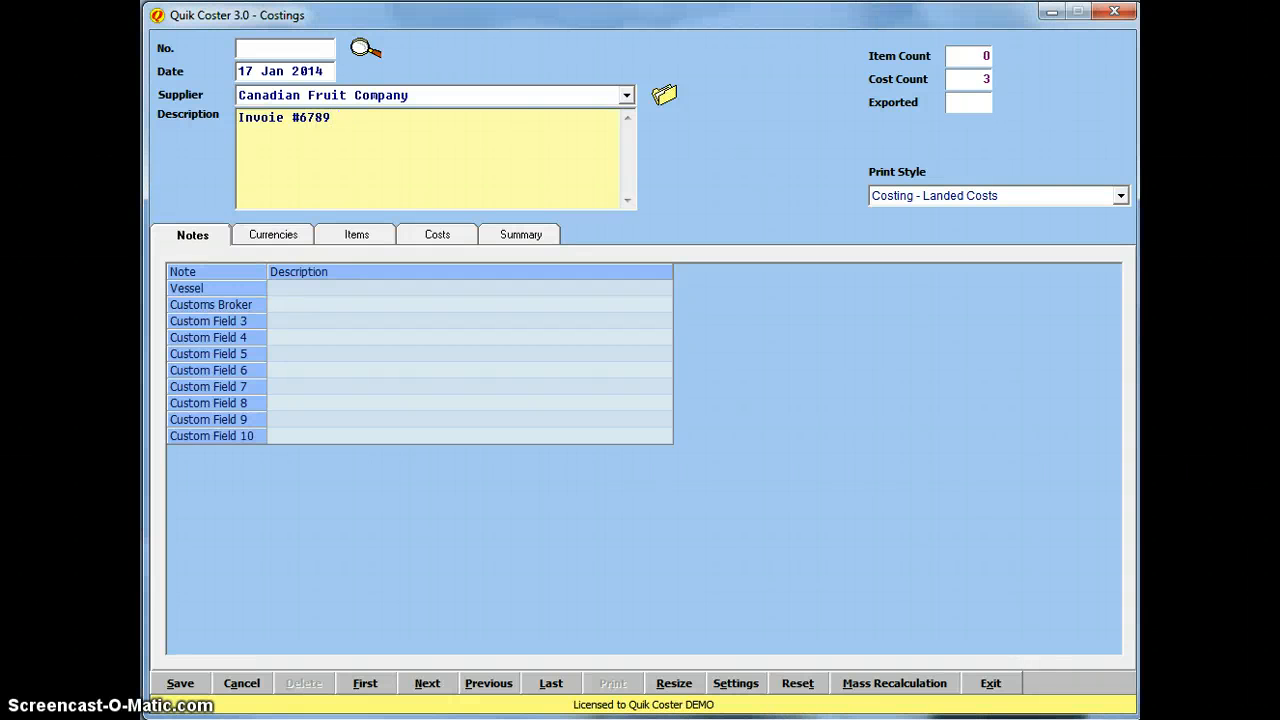
text(-apl)
key(BackSpace)
key(BackSpace)
key(BackSpace)
key(BackSpace)
text(Assorted Fruits)
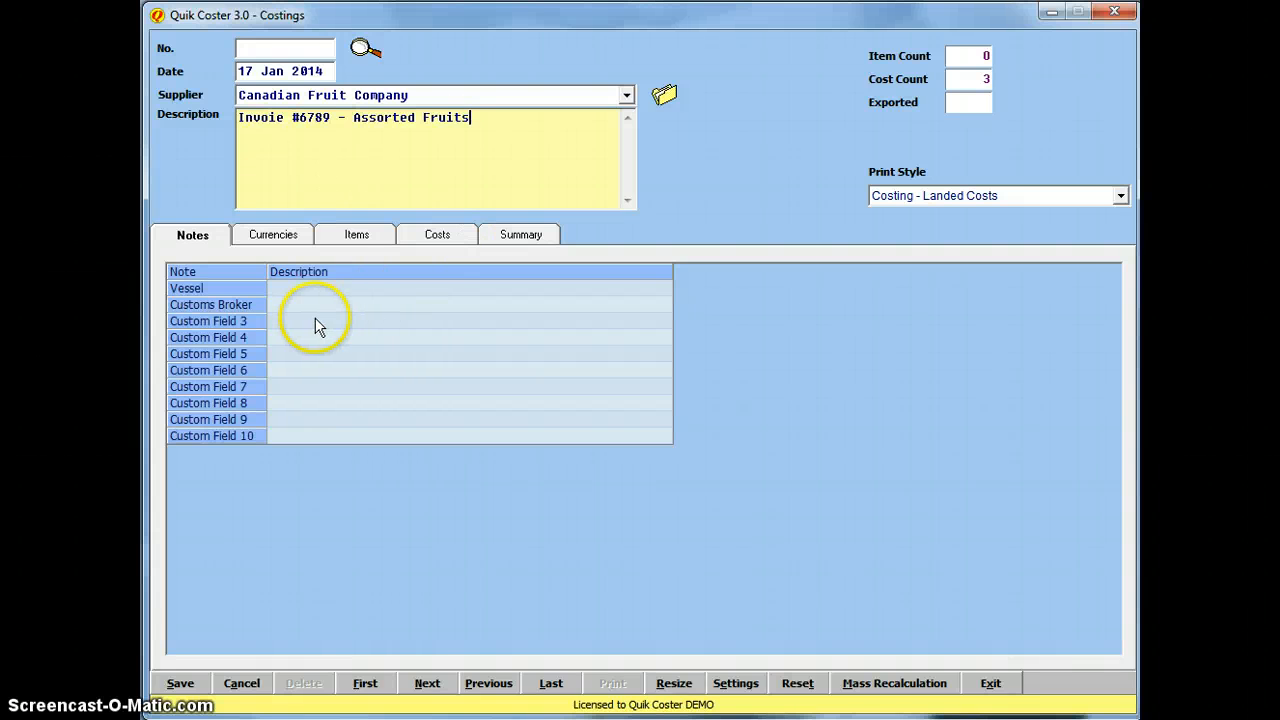
Step: In the Notes grid, enter vessel 'MV Benjamin' and the customs broker's name
click(339, 305)
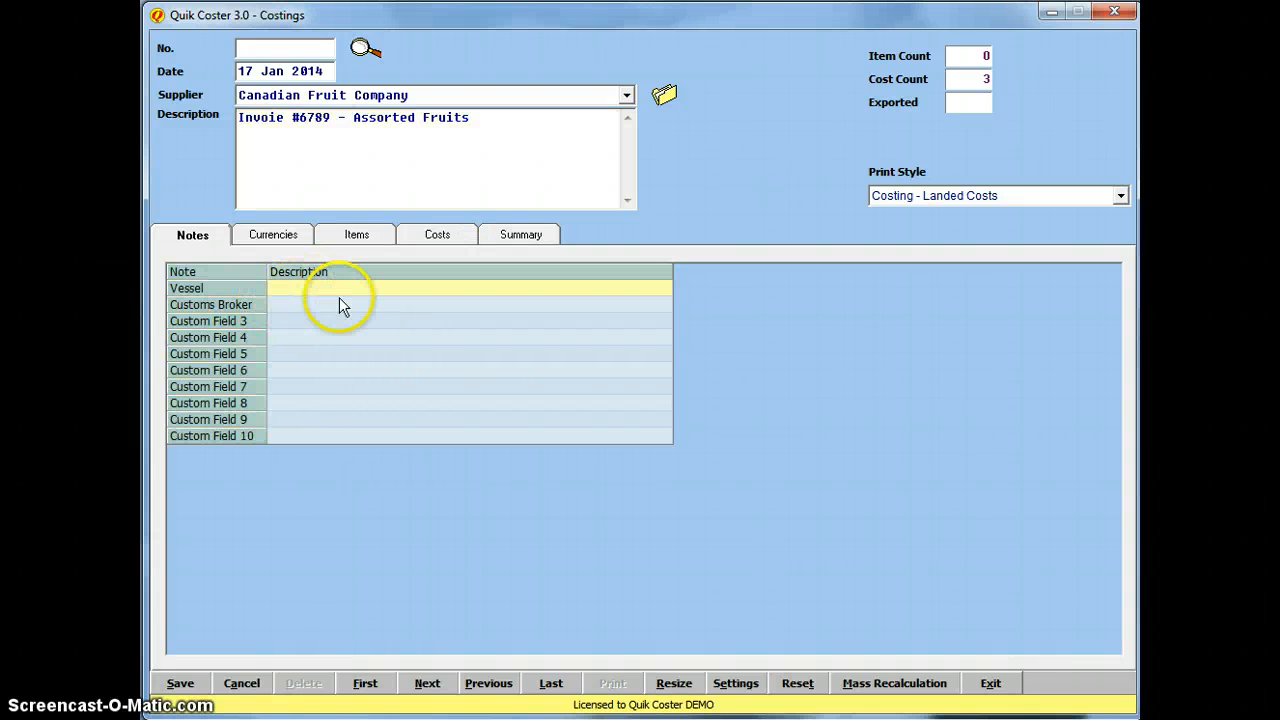
text(MV)
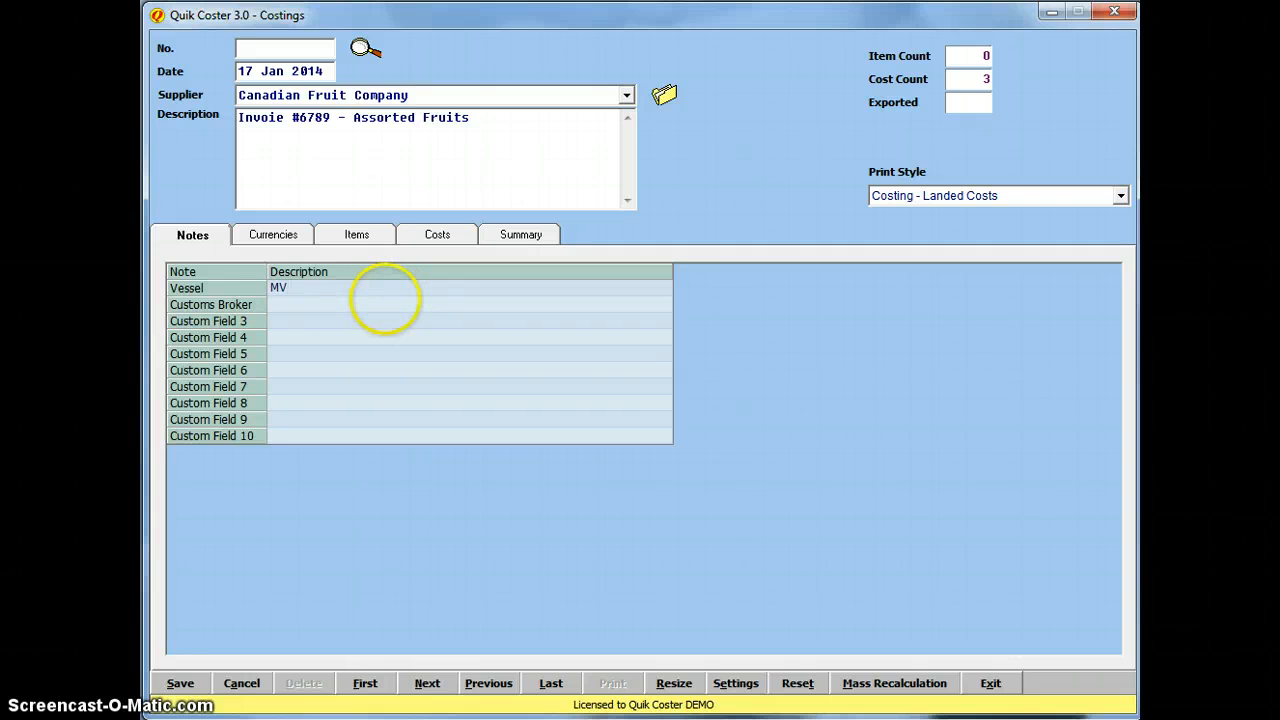
text( Benjamin)
click(318, 303)
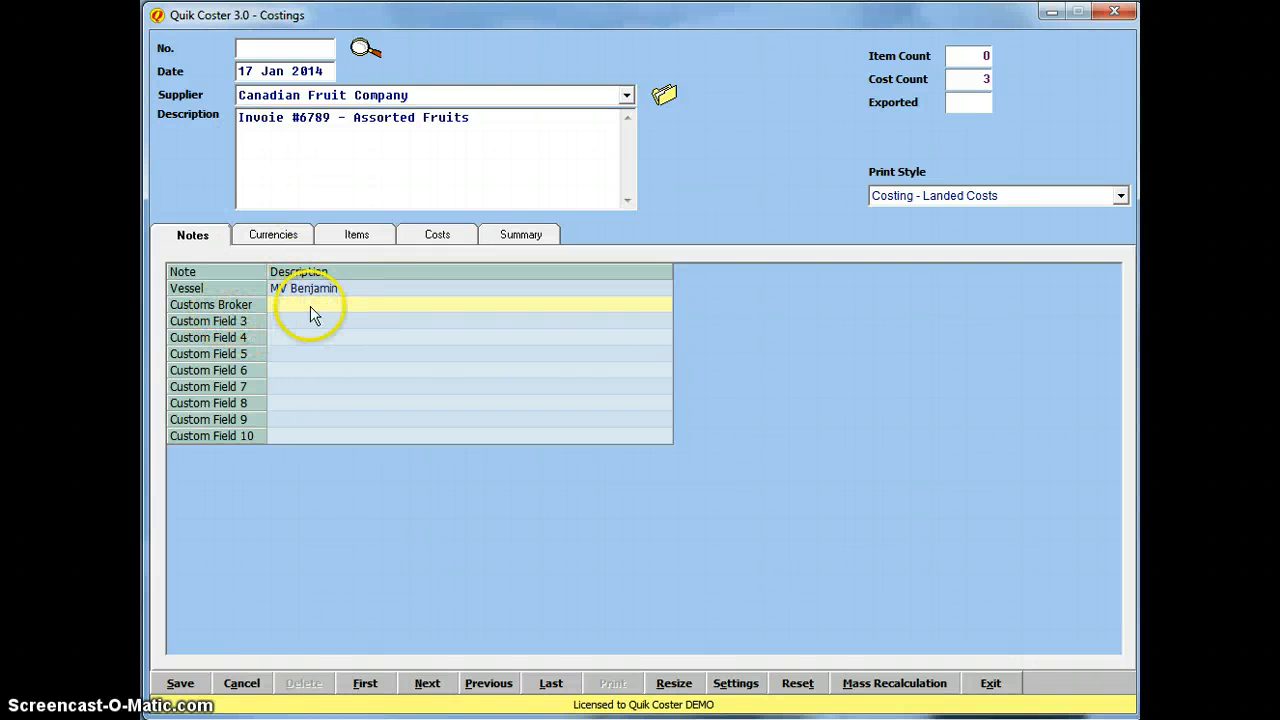
text(Kwame)
click(374, 333)
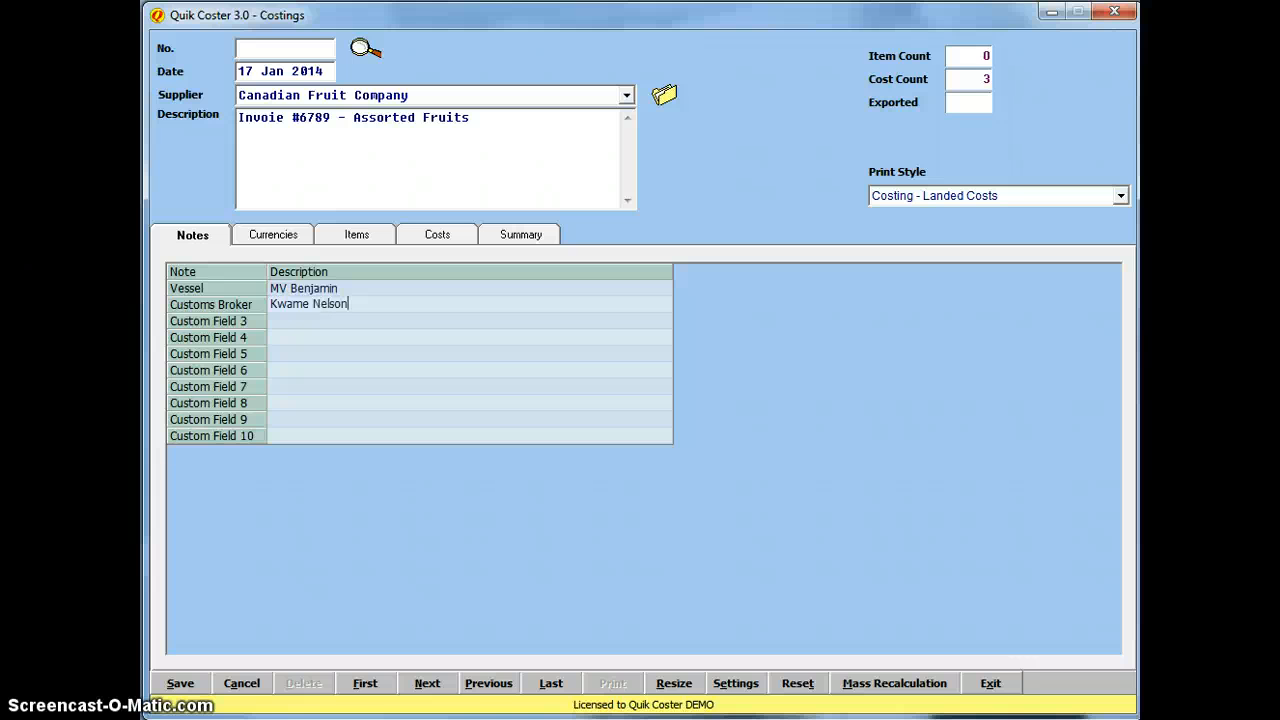
click(311, 310)
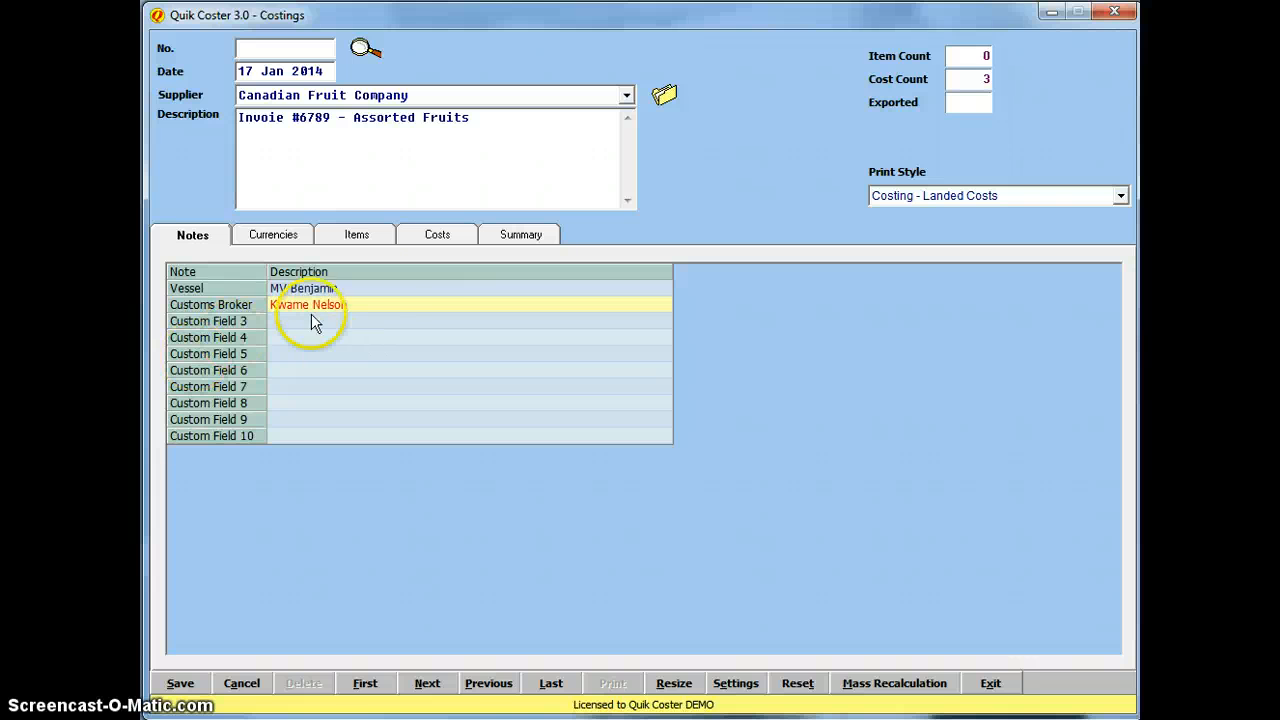
Step: Review the costing's currencies and US Dollars rate, then open the currency form from the USD code cell
click(285, 236)
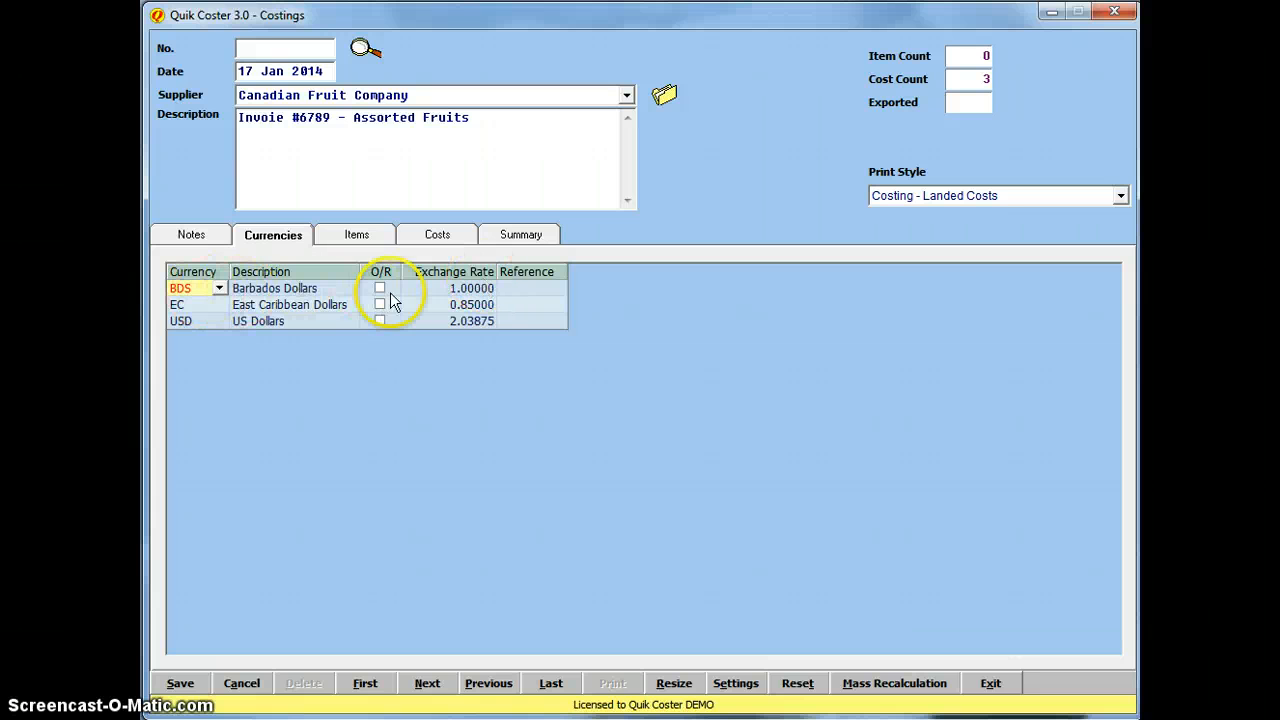
click(482, 322)
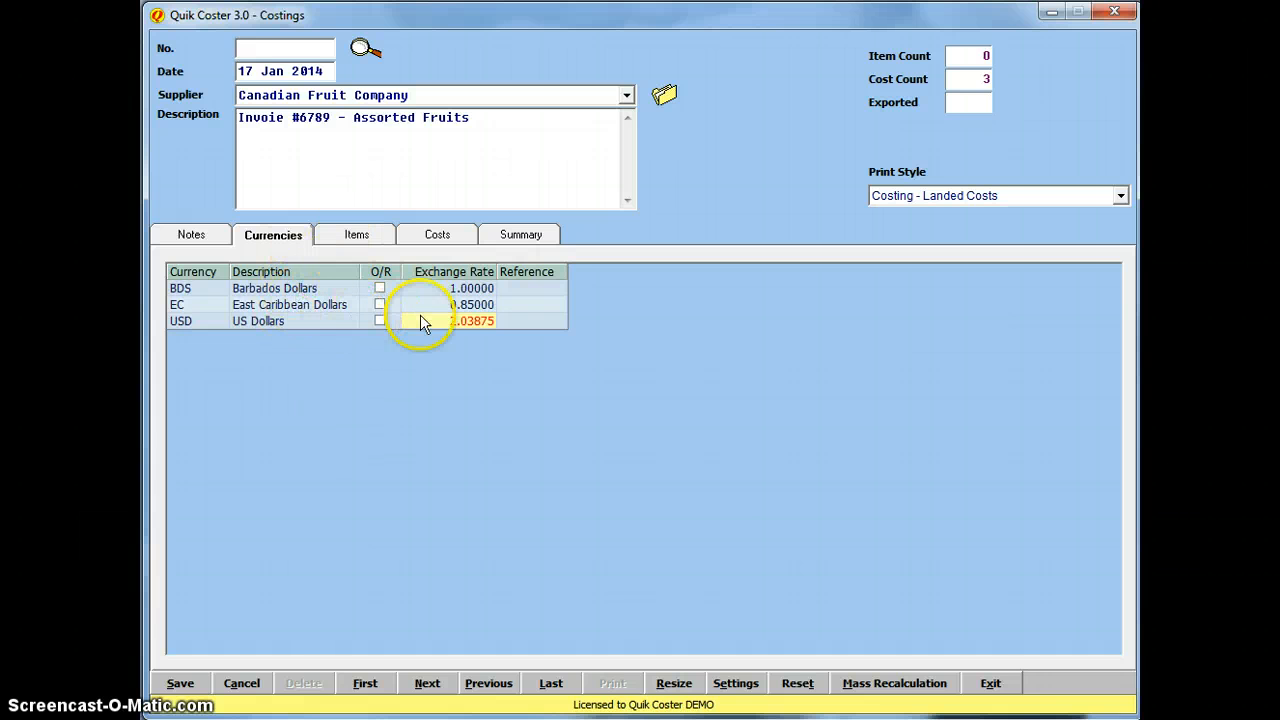
click(335, 325)
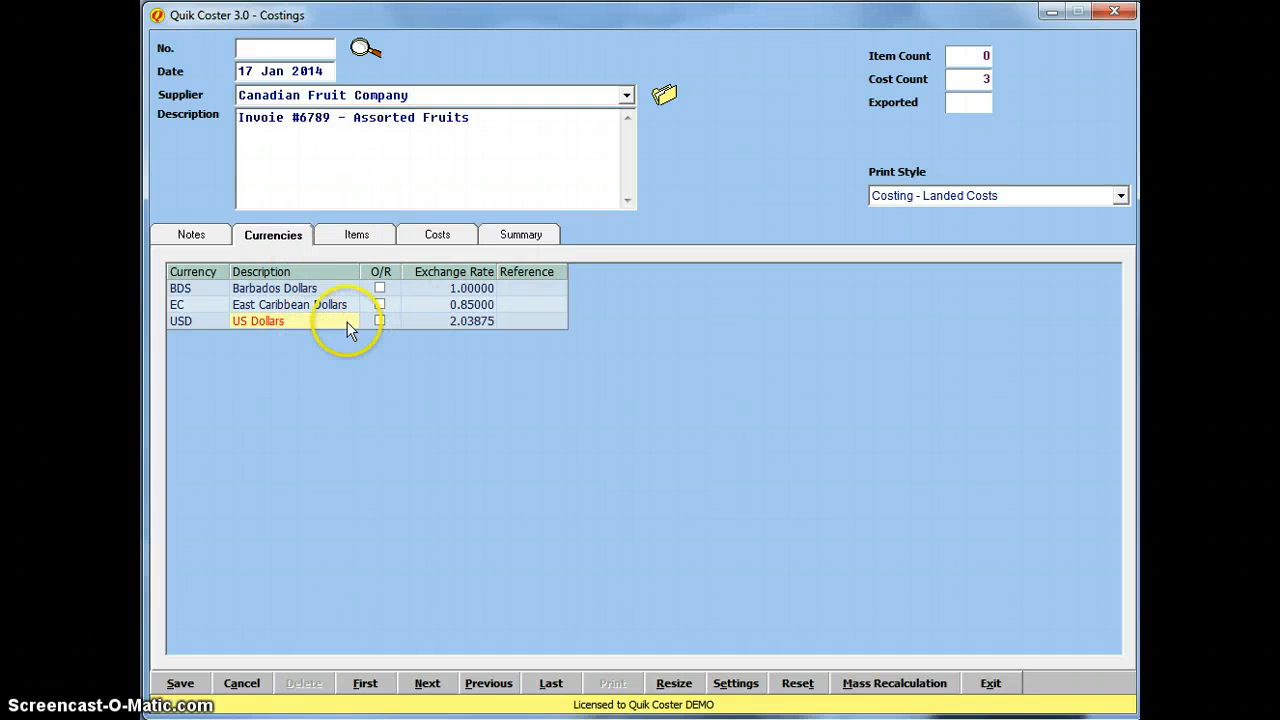
click(187, 322)
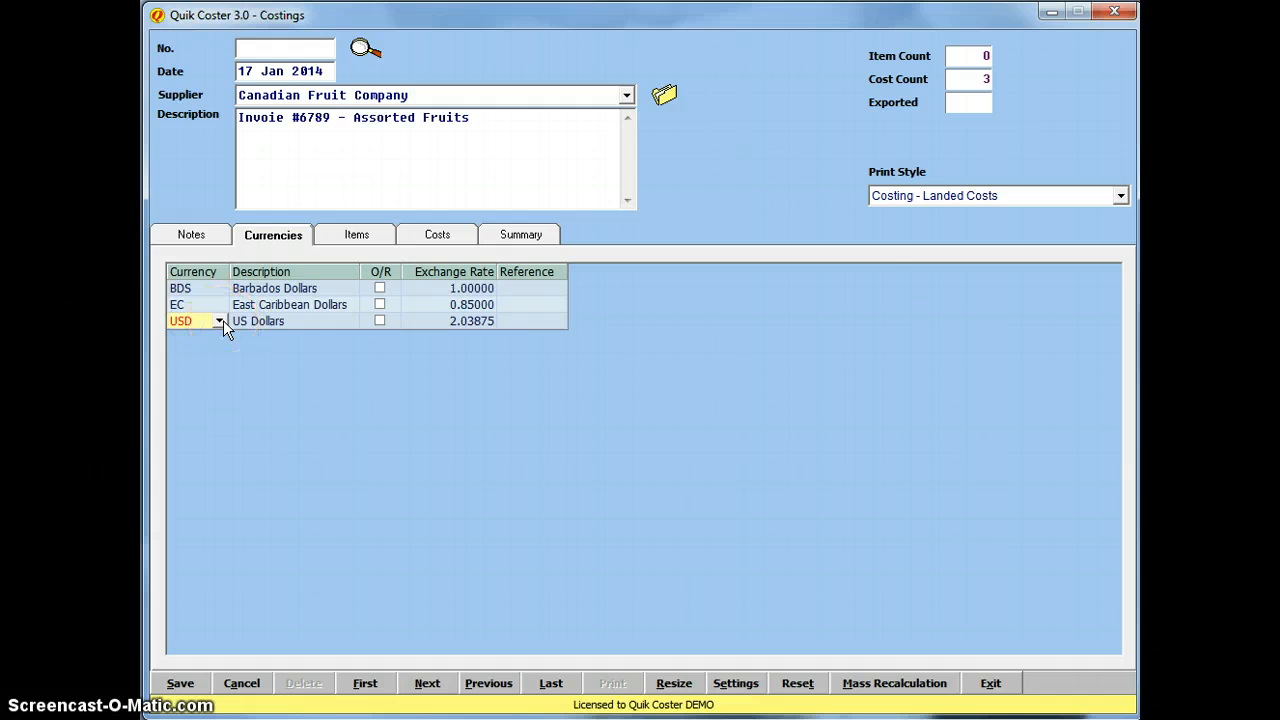
click(221, 321)
Step: Create currency CAN 'Canadian Dollars' at exchange rate 1.75 with Auto Select on, and save it
text(CAN)
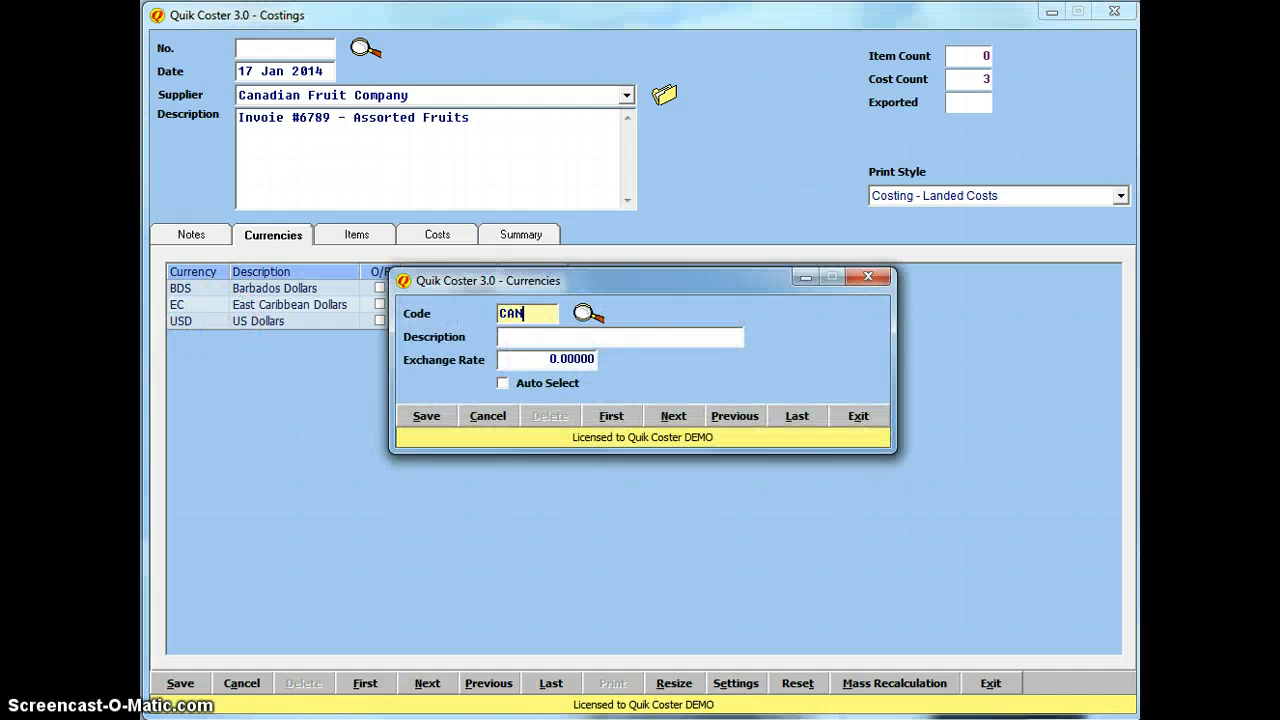
key(Tab)
text(canadian)
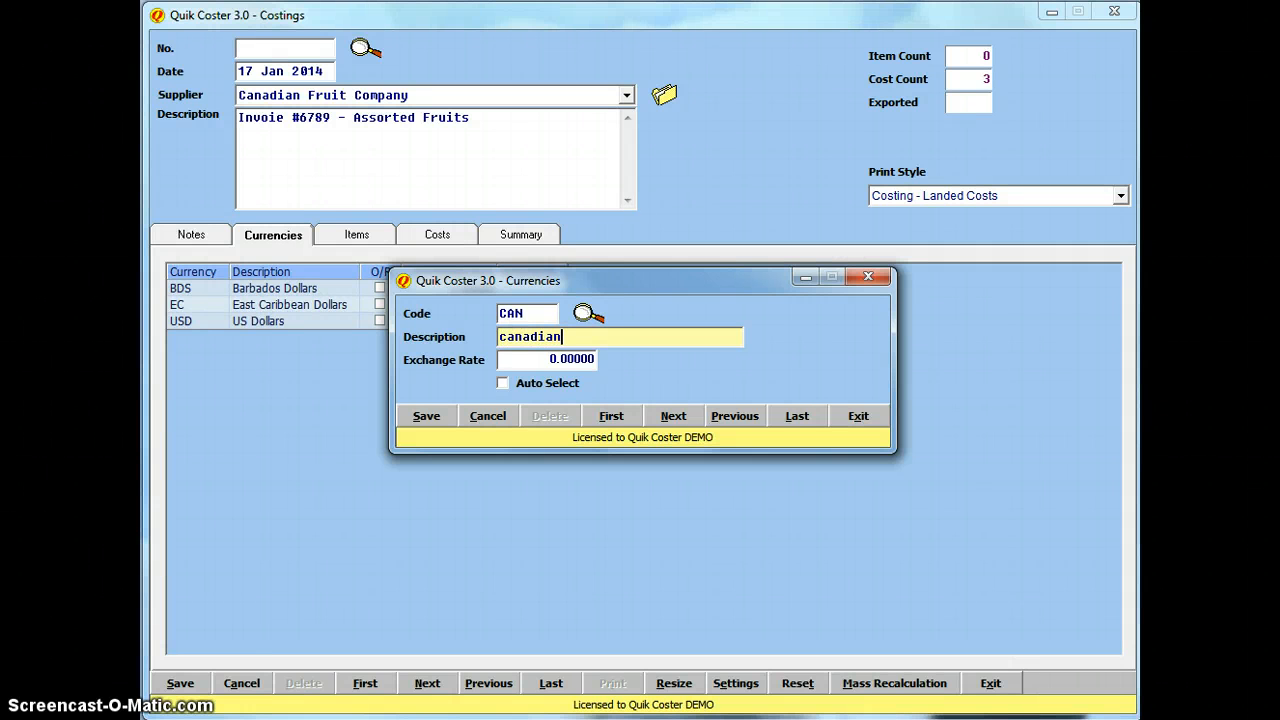
text( Dollars)
key(Delete)
text(C)
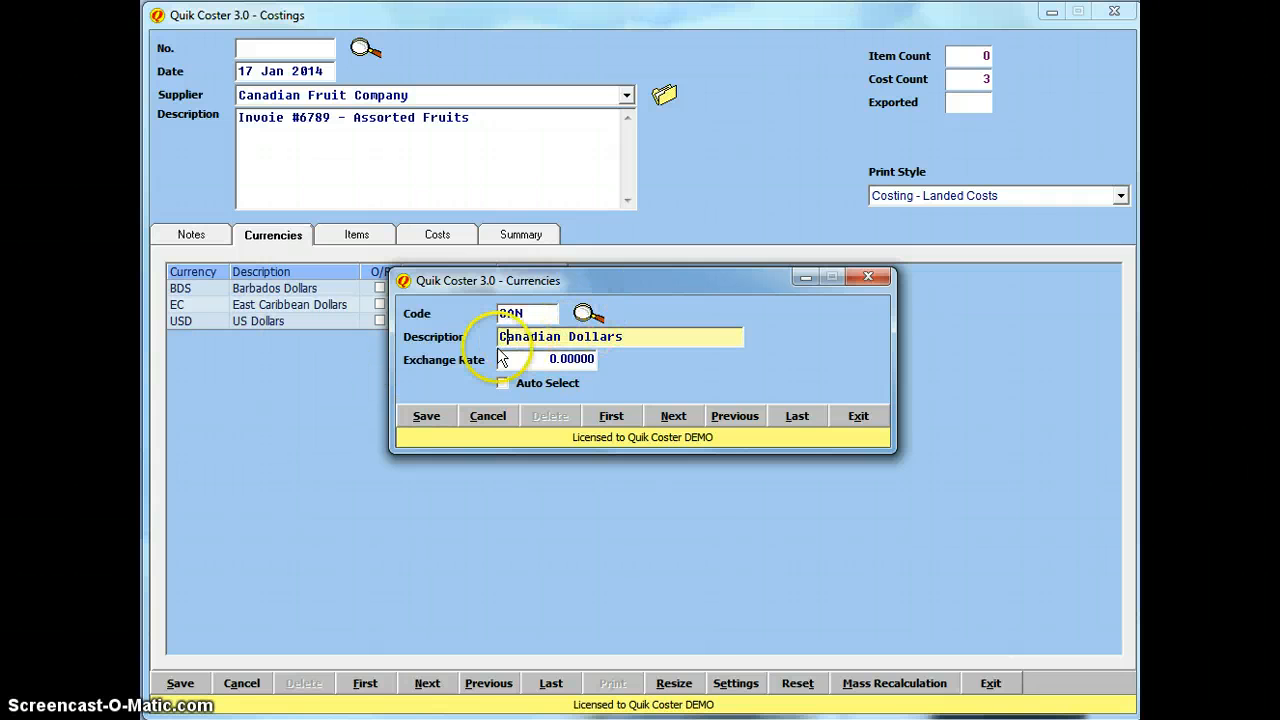
click(575, 362)
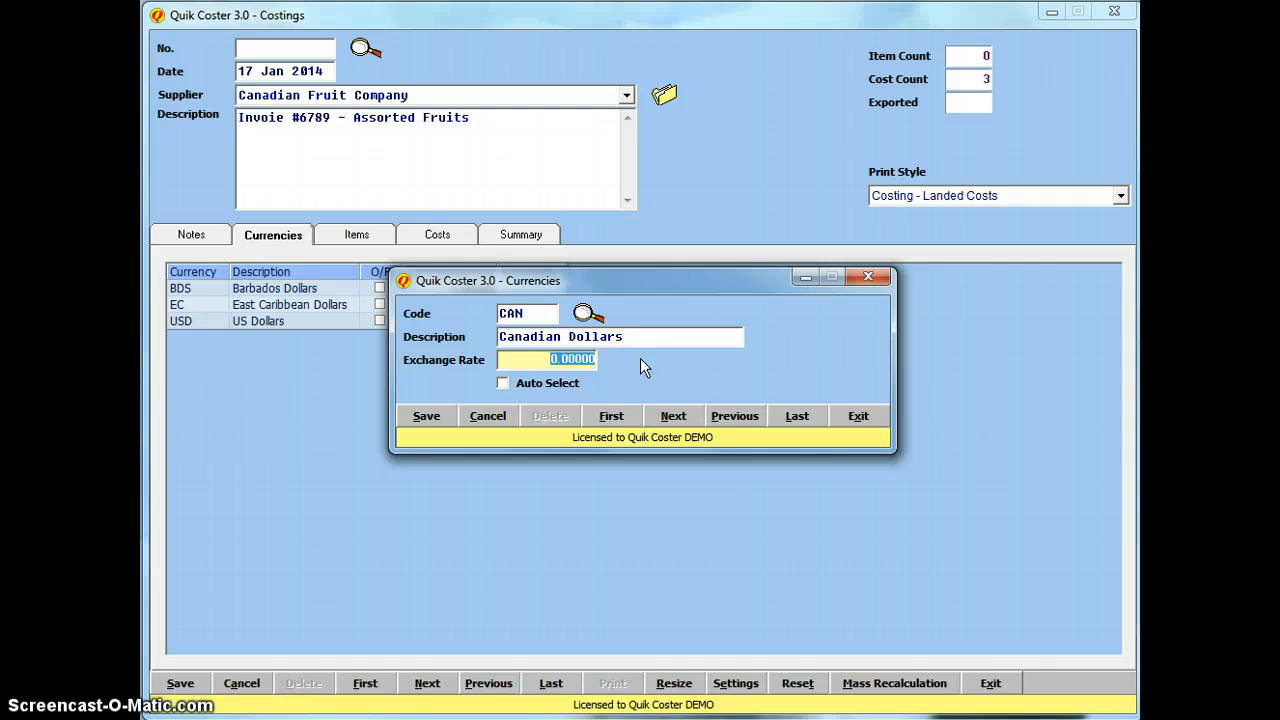
text(1.75)
click(612, 336)
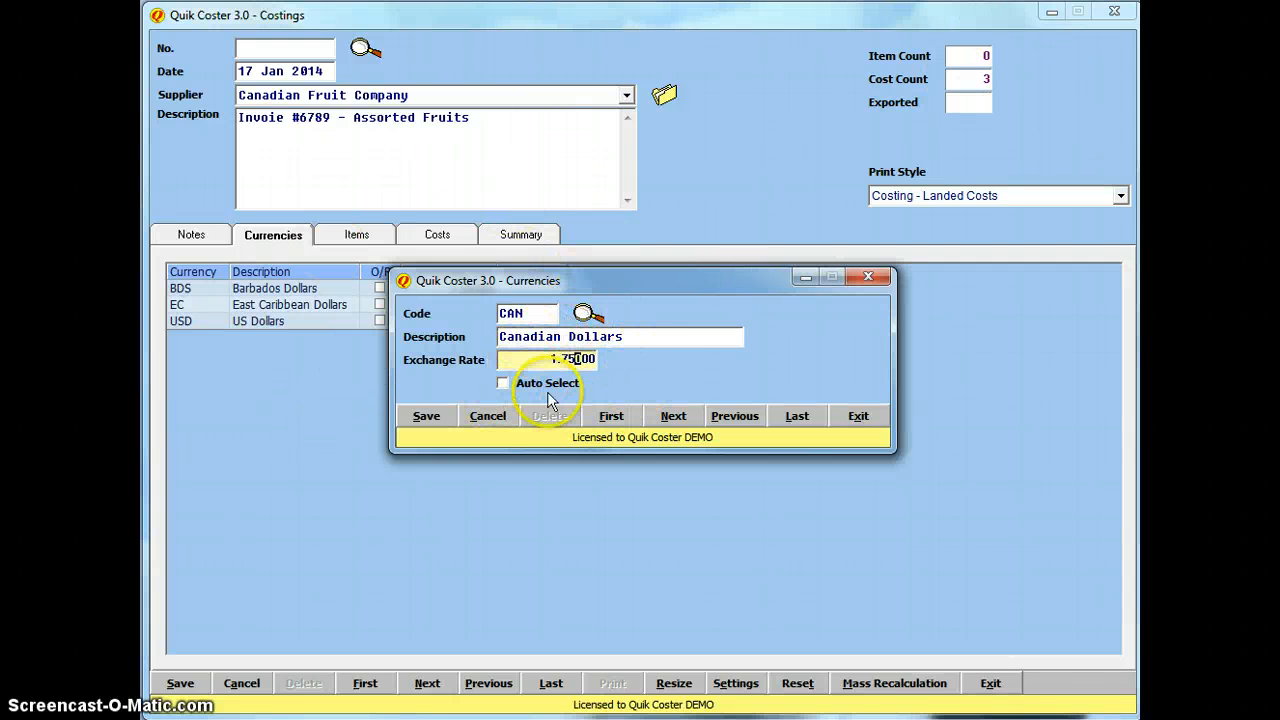
click(520, 383)
click(435, 421)
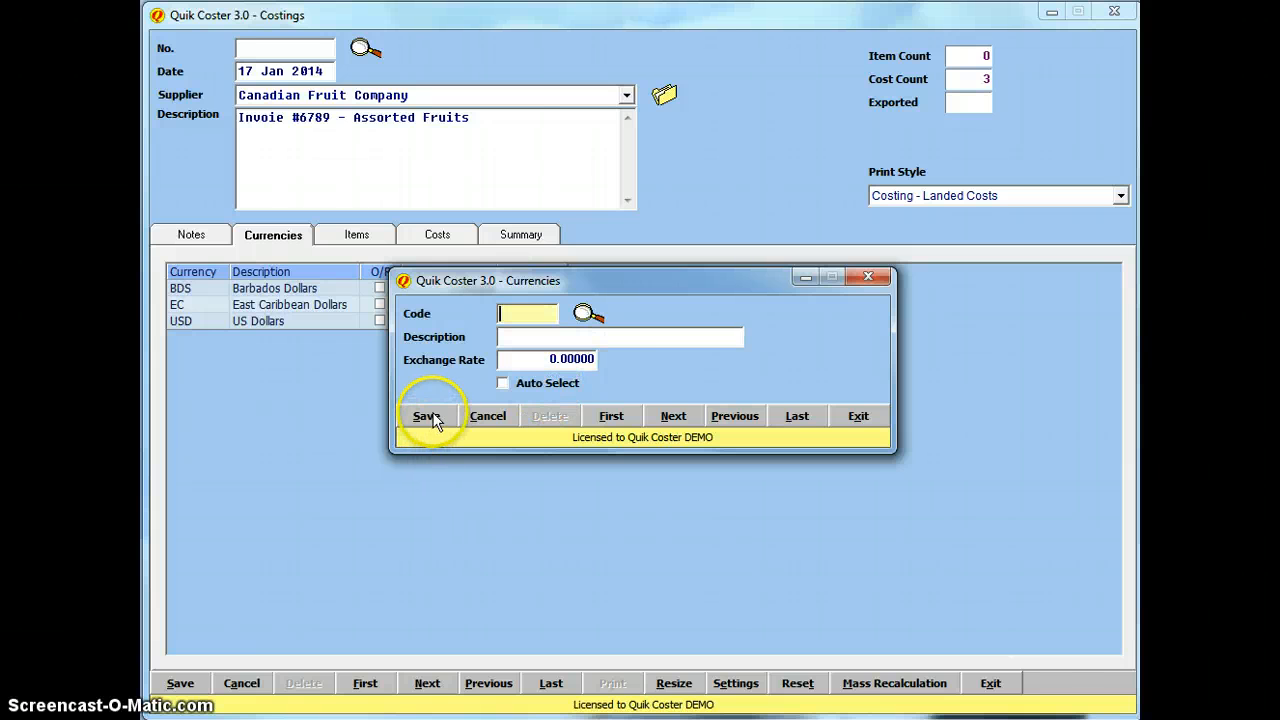
click(860, 416)
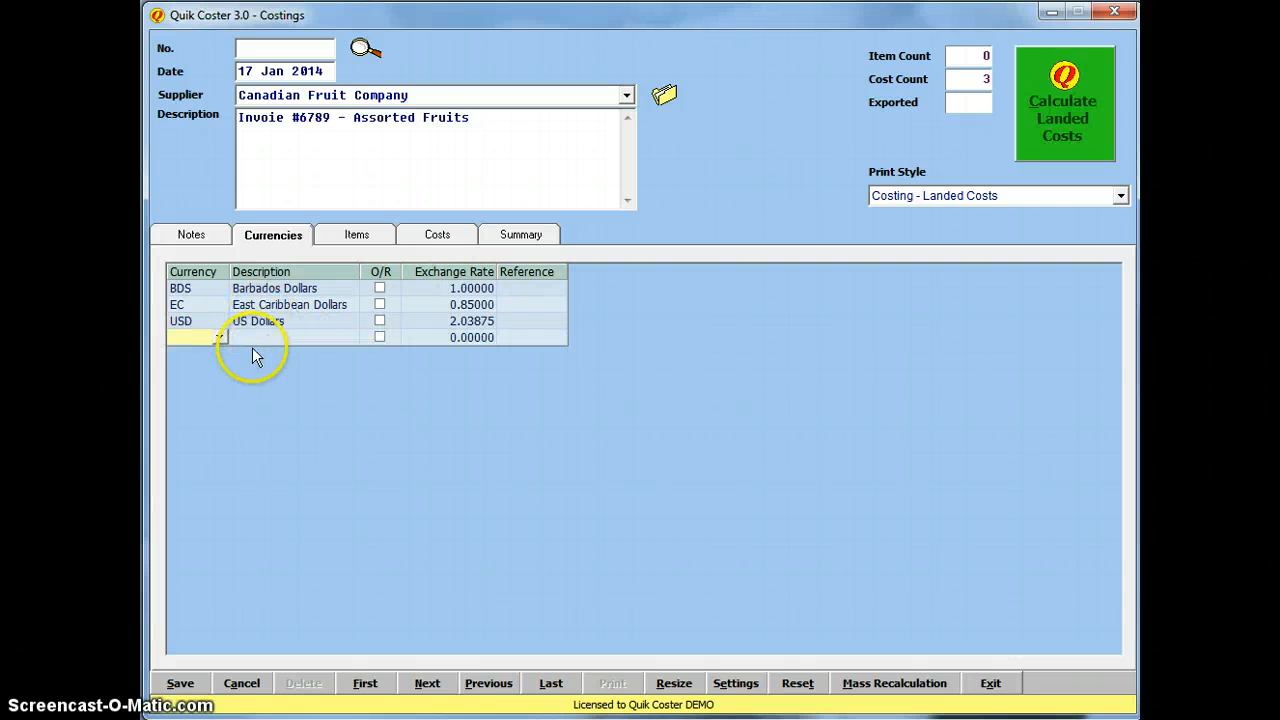
Step: Add Canadian Dollars as a new row in the costing's currency grid
click(221, 339)
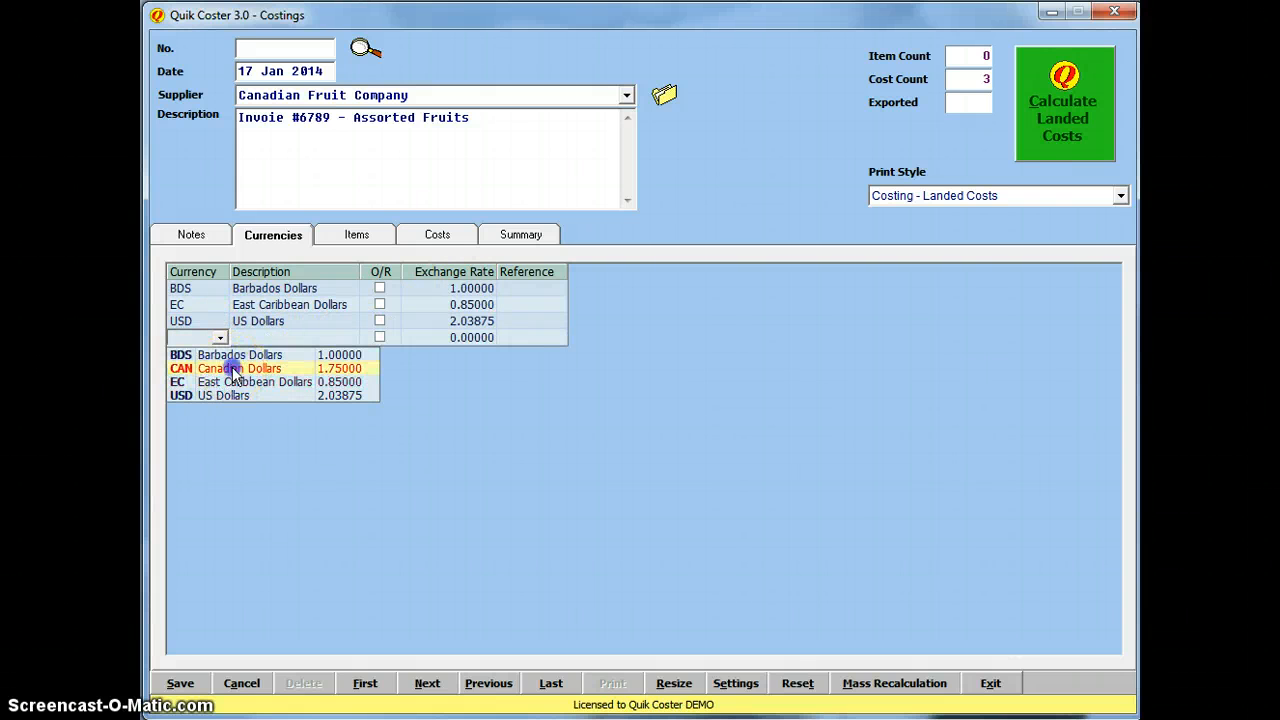
click(222, 366)
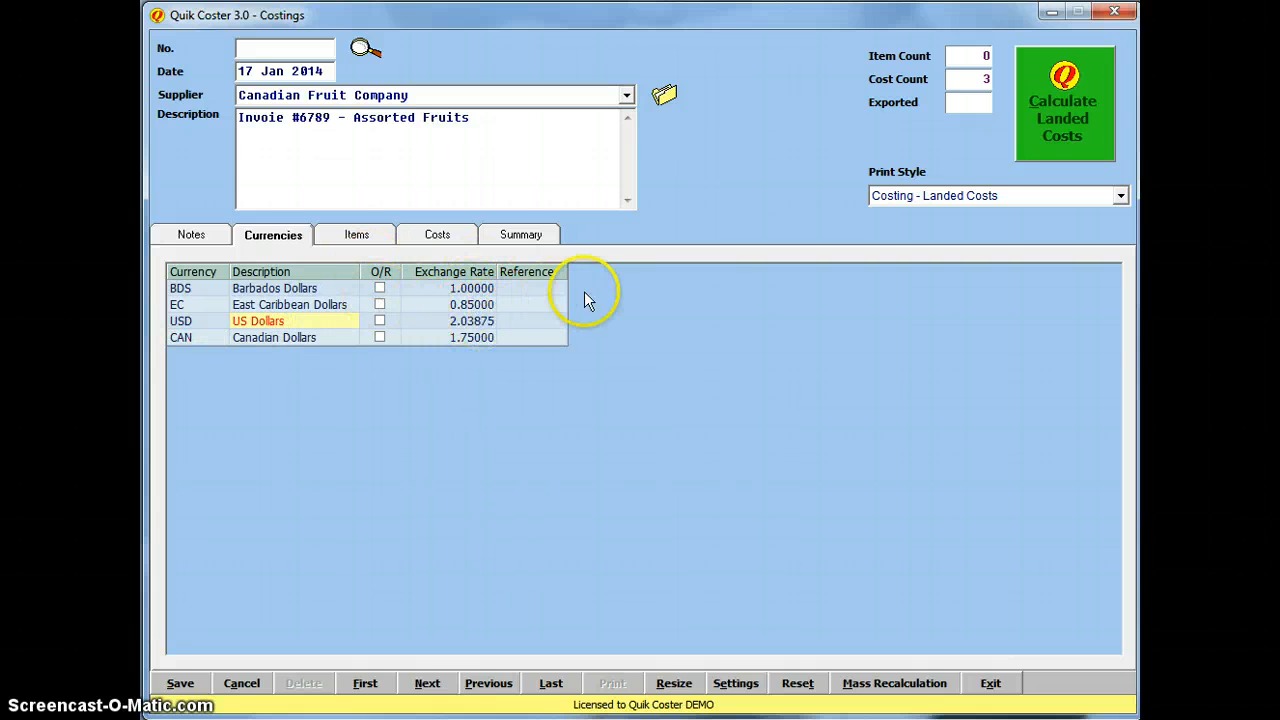
click(358, 235)
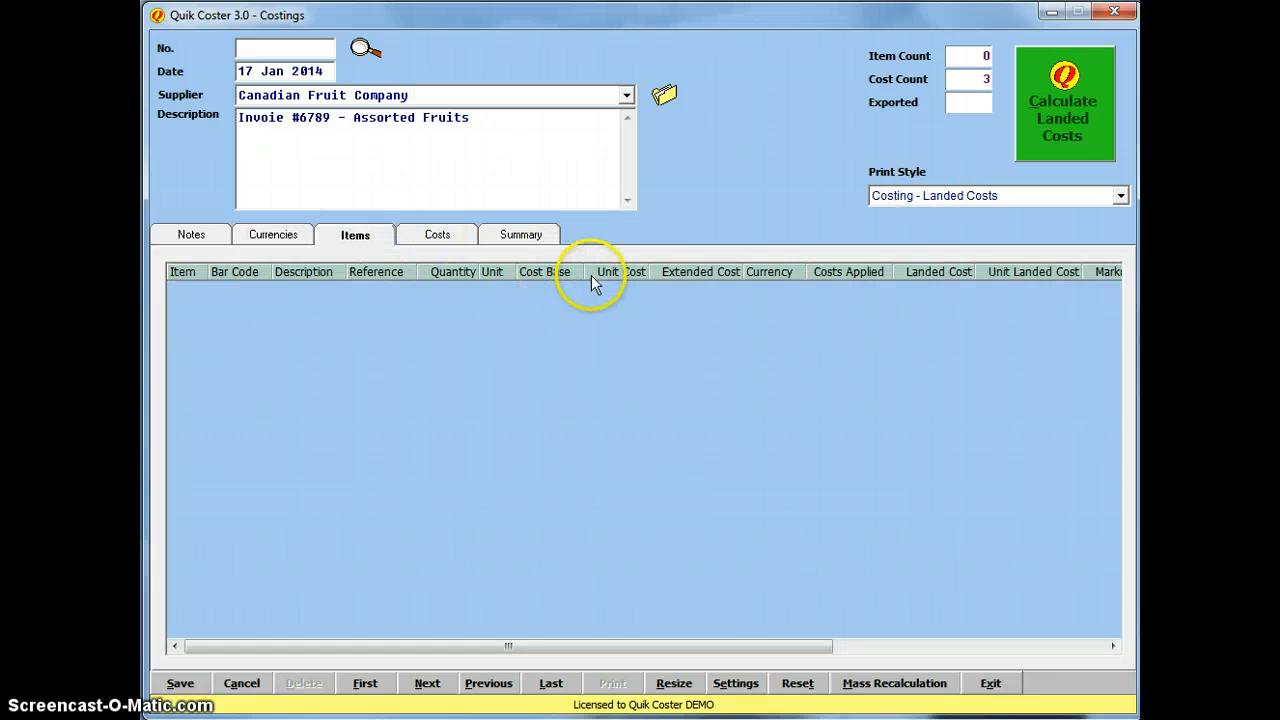
Step: Insert three blank item rows, then browse the existing items list without choosing one
key(Insert)
key(Insert)
key(Insert)
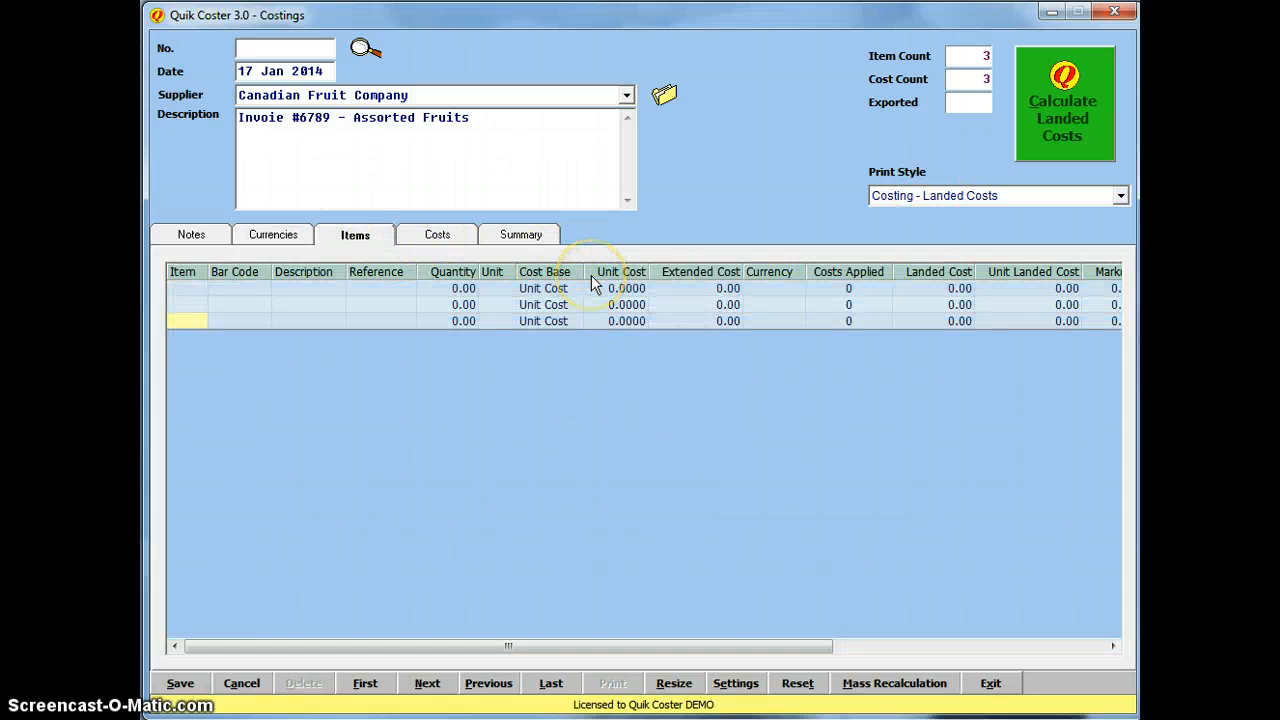
click(591, 287)
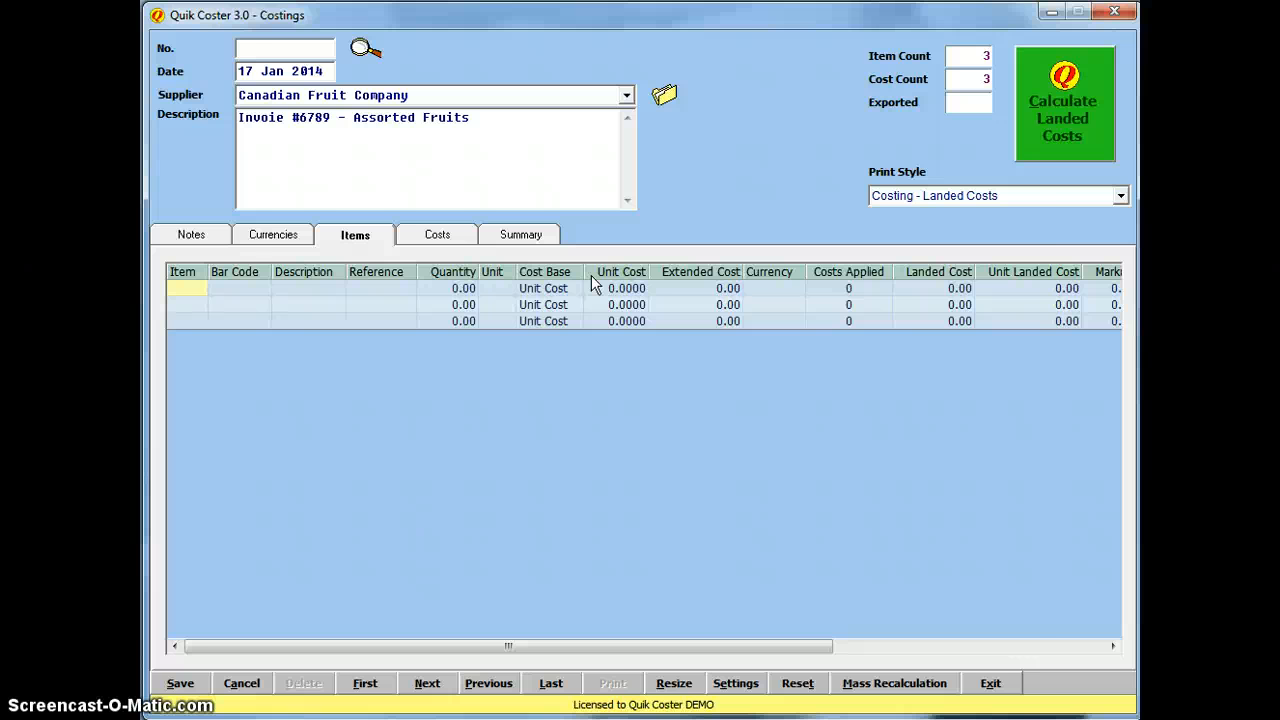
key(F2)
click(273, 619)
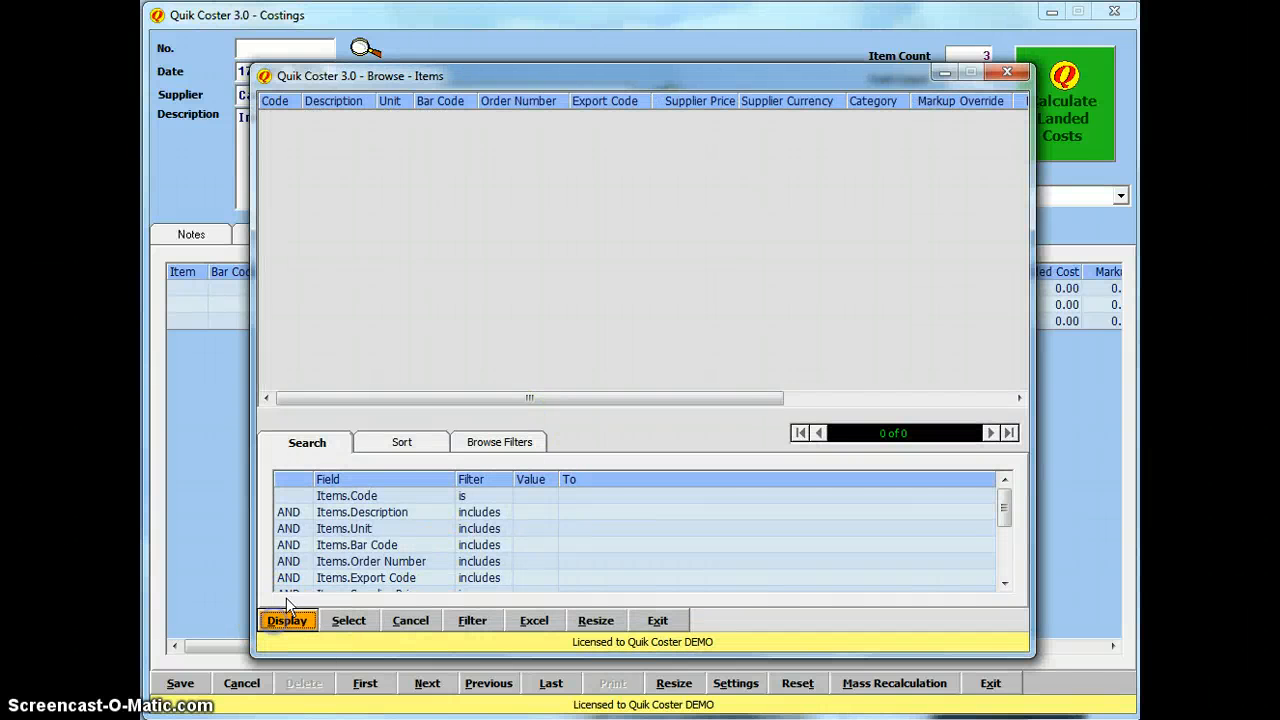
click(659, 618)
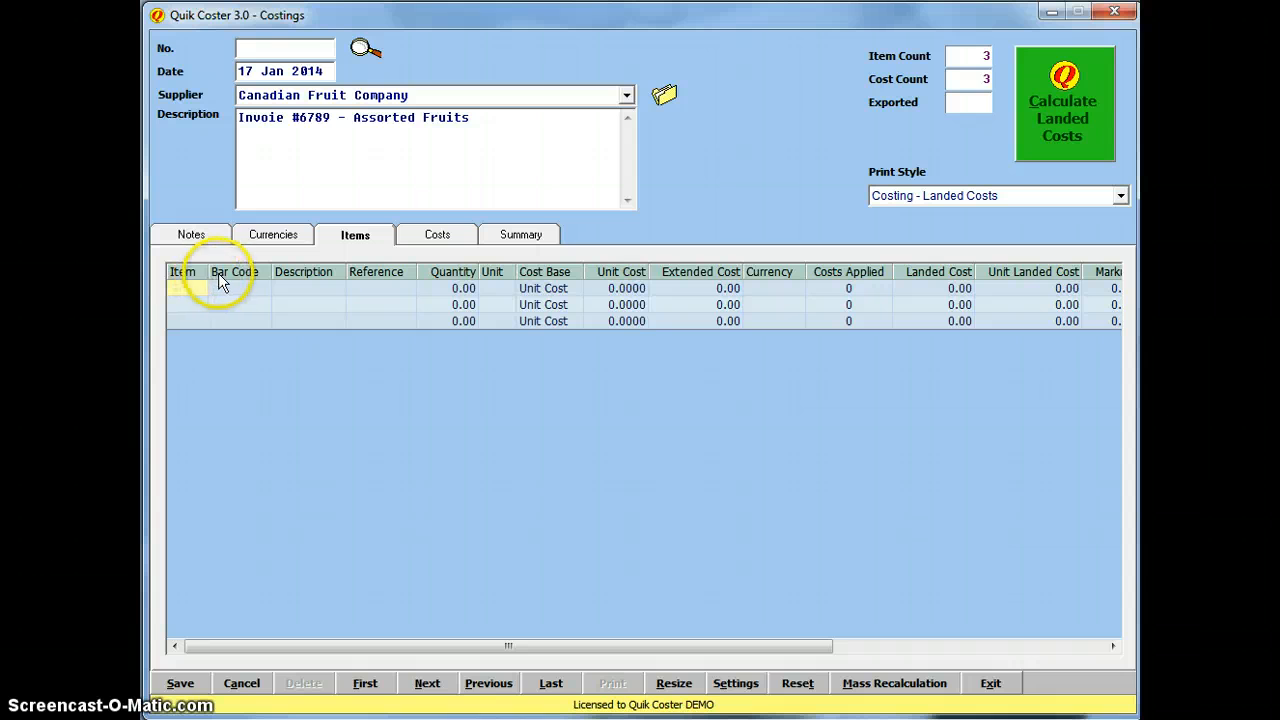
Step: Start a new item 'Apples' with unit CASE and bar code 'apple'
double_click(318, 326)
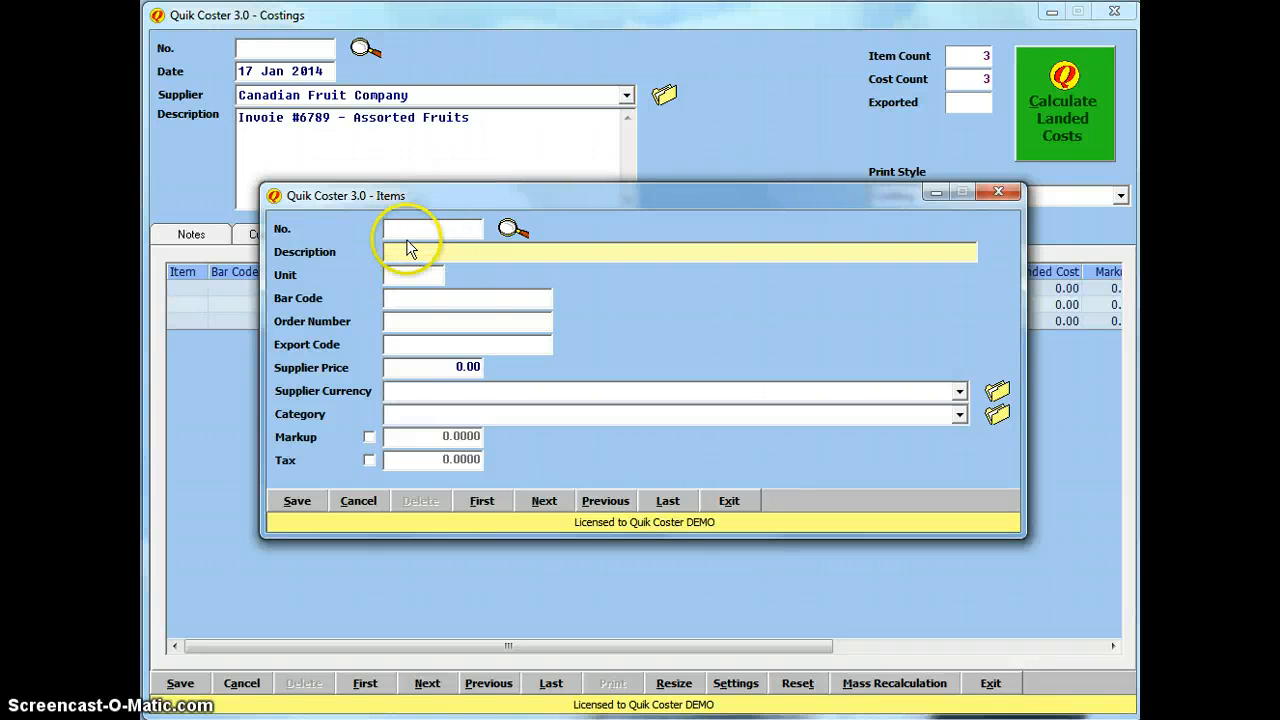
click(443, 257)
text(aplices)
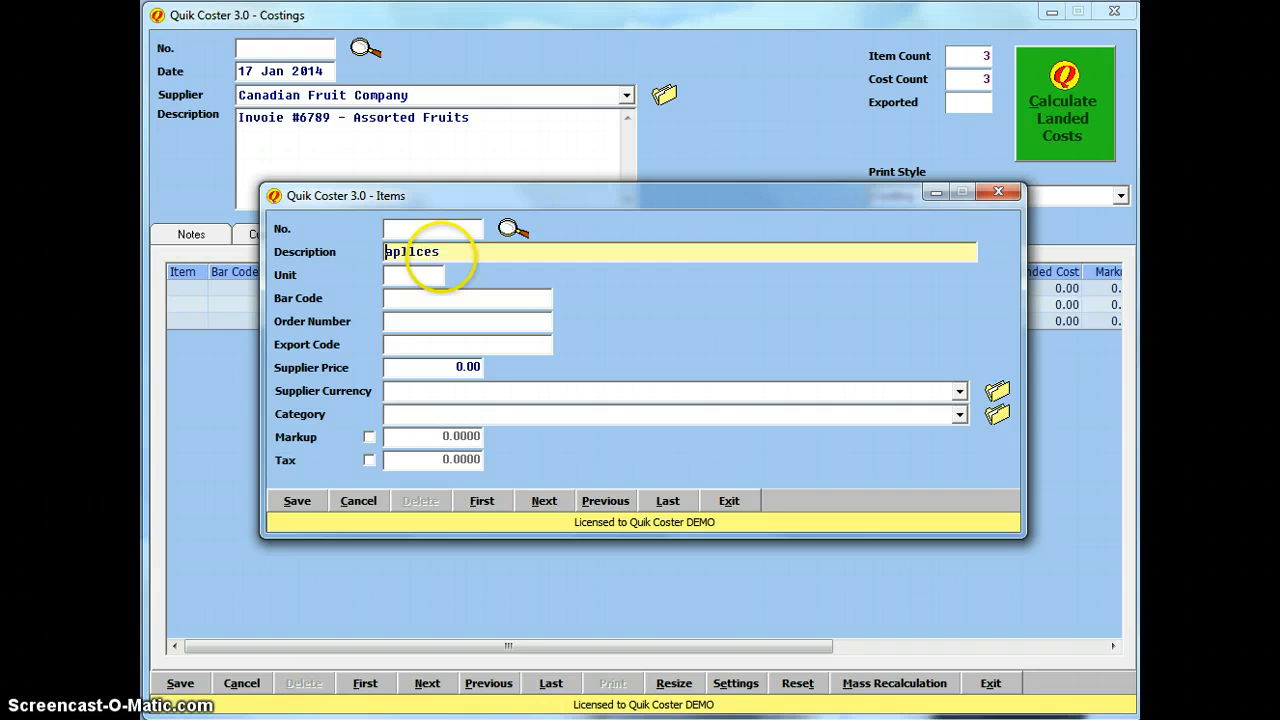
double_click(441, 257)
key(BackSpace)
text(Apples)
click(420, 277)
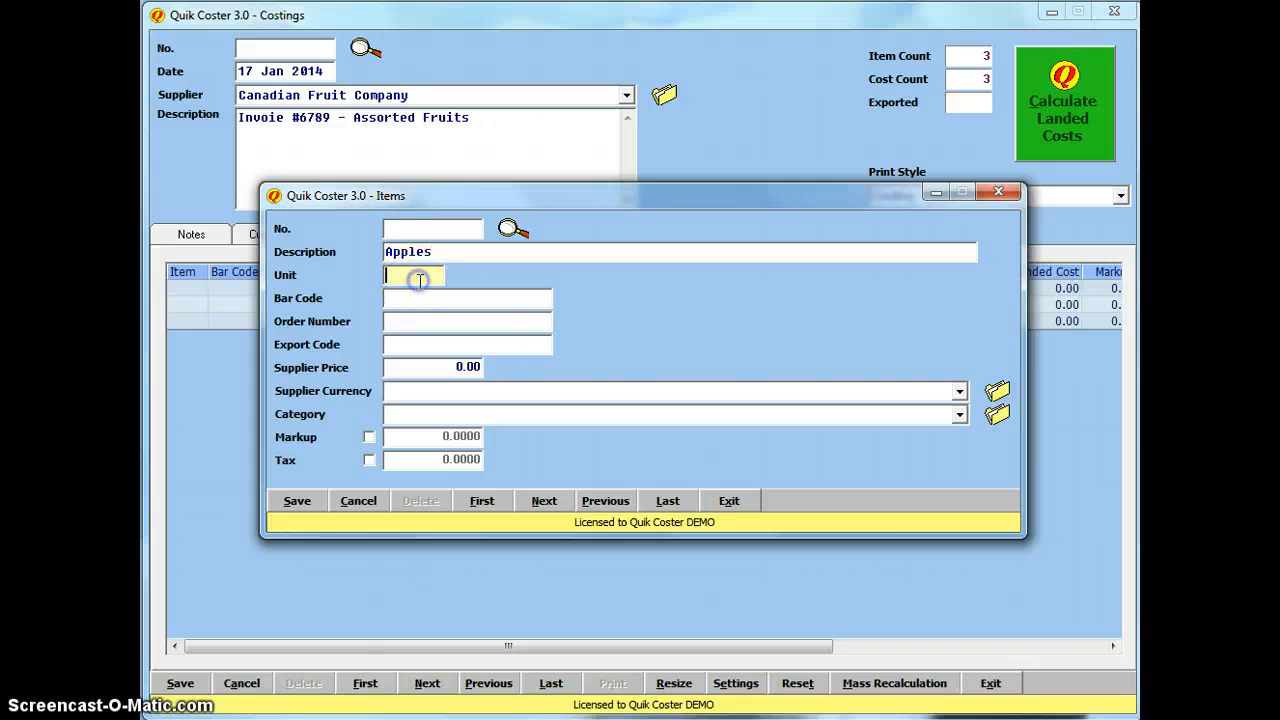
text(CASE)
click(425, 299)
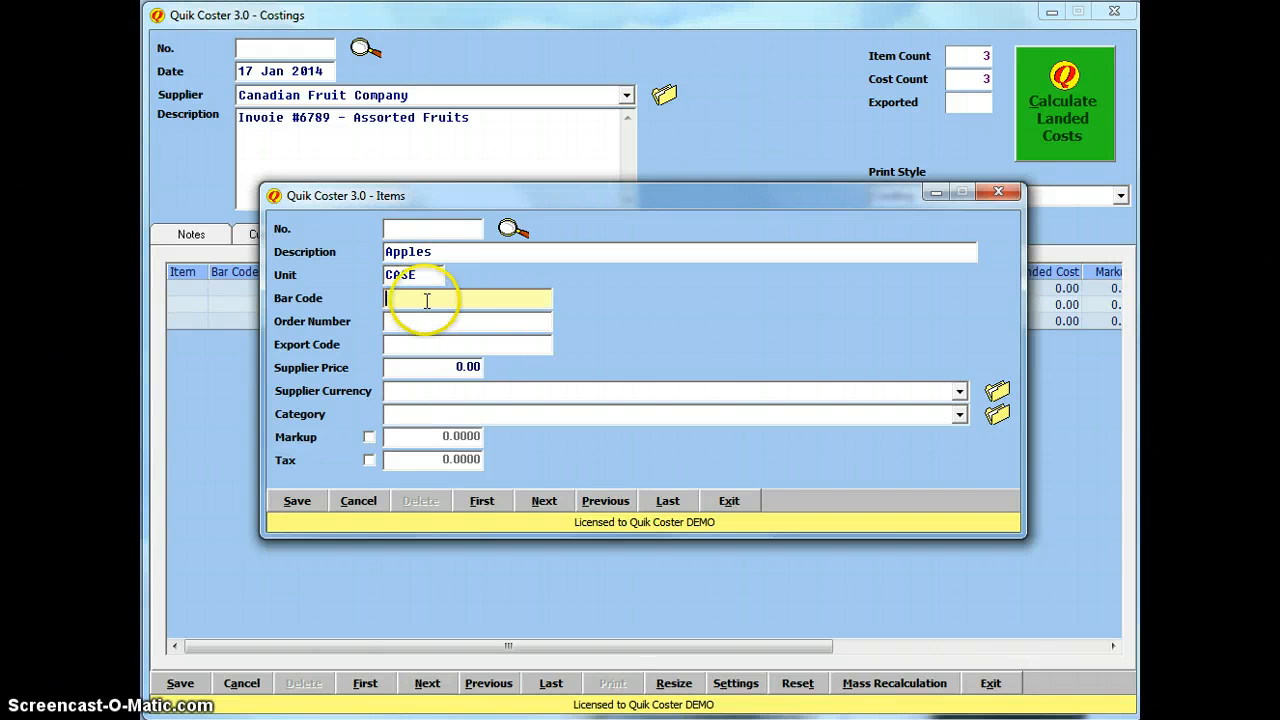
click(440, 322)
click(440, 299)
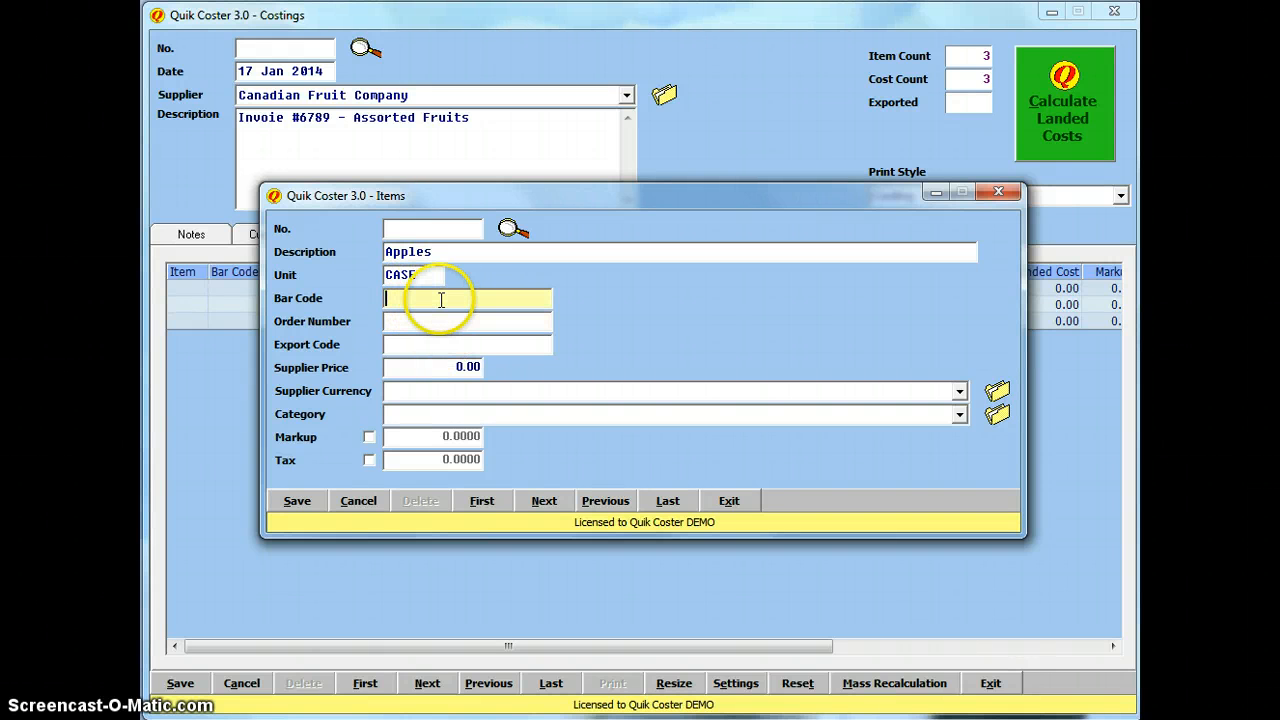
text(apple)
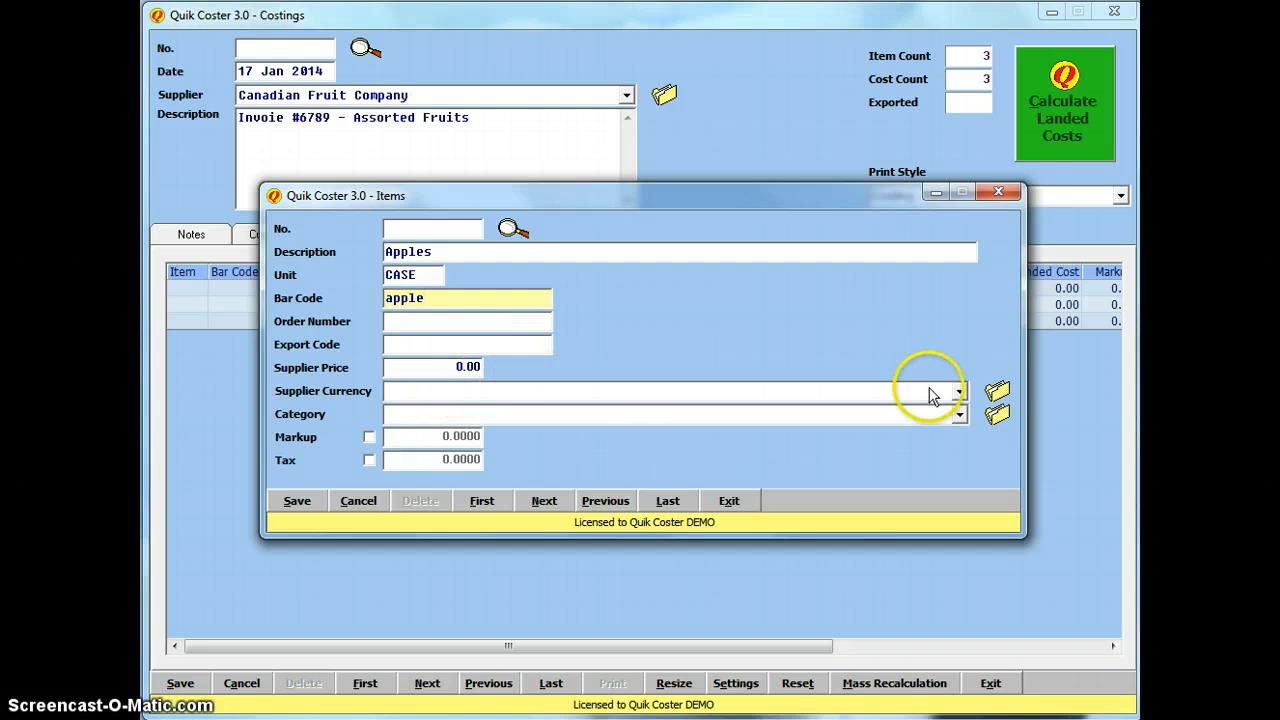
Step: Price Apples at 5.00 Canadian Dollars in the Fruit category and save the item
click(958, 391)
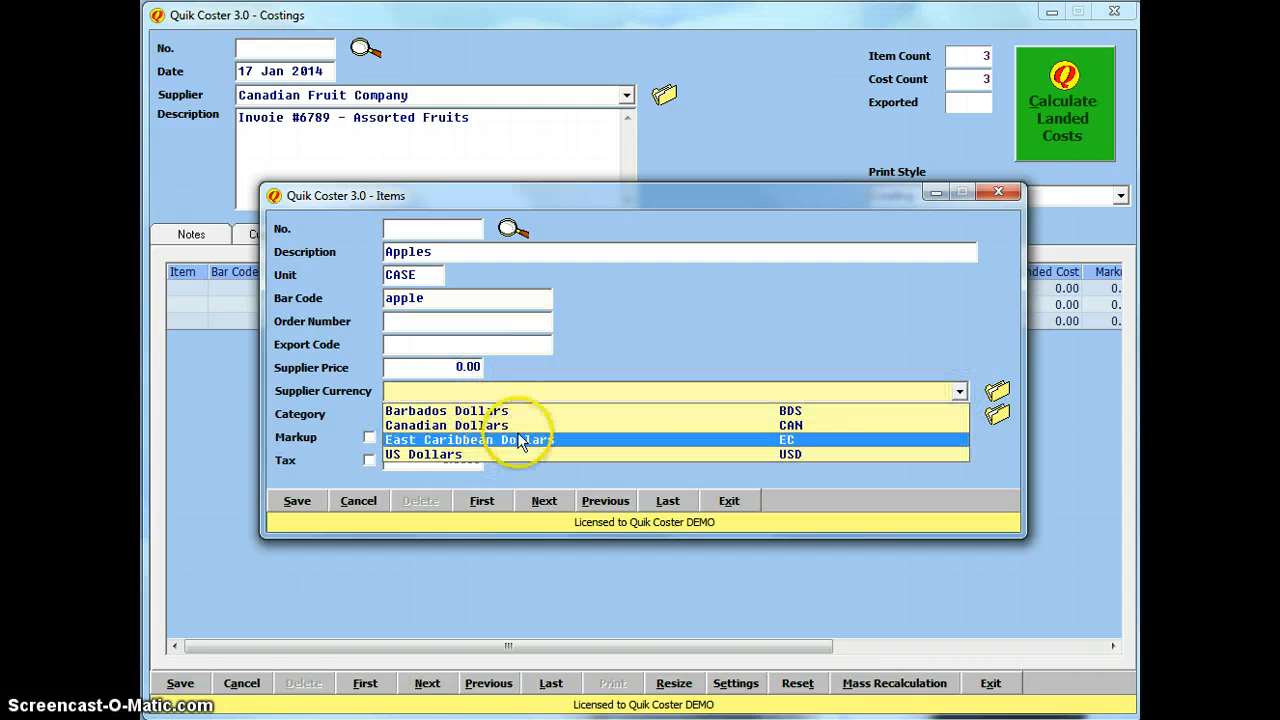
click(668, 324)
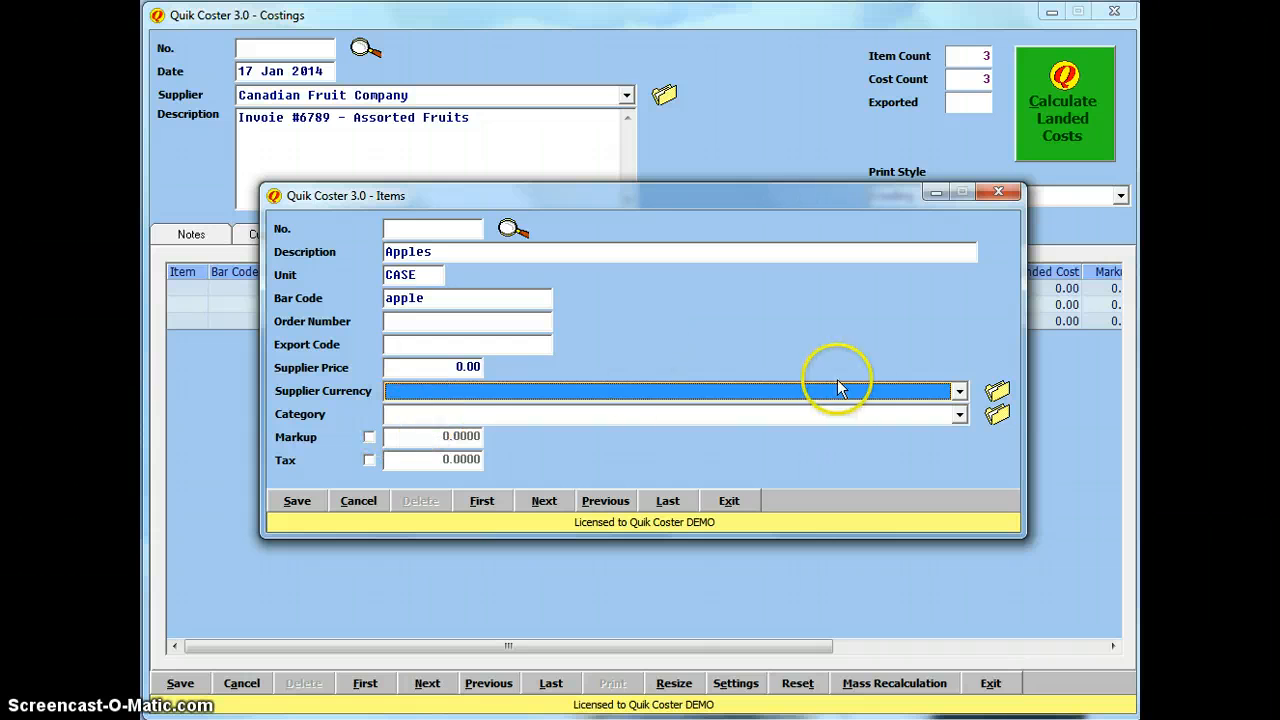
click(957, 391)
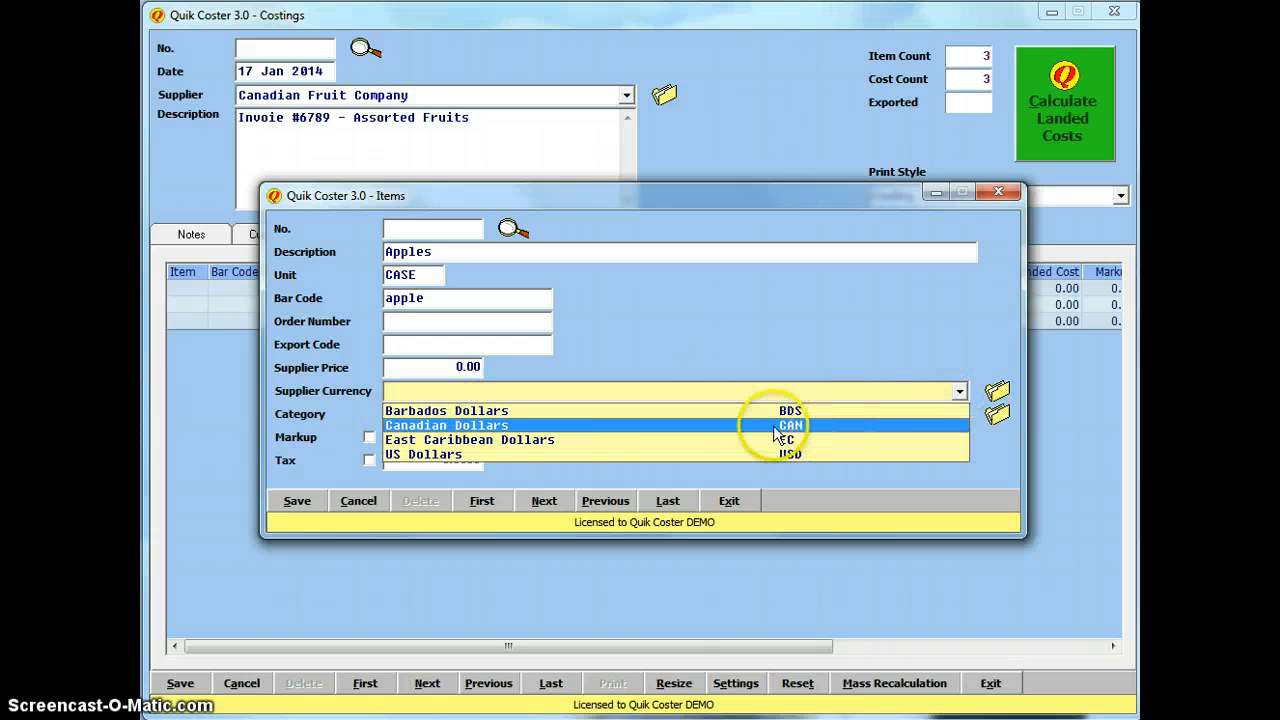
click(497, 425)
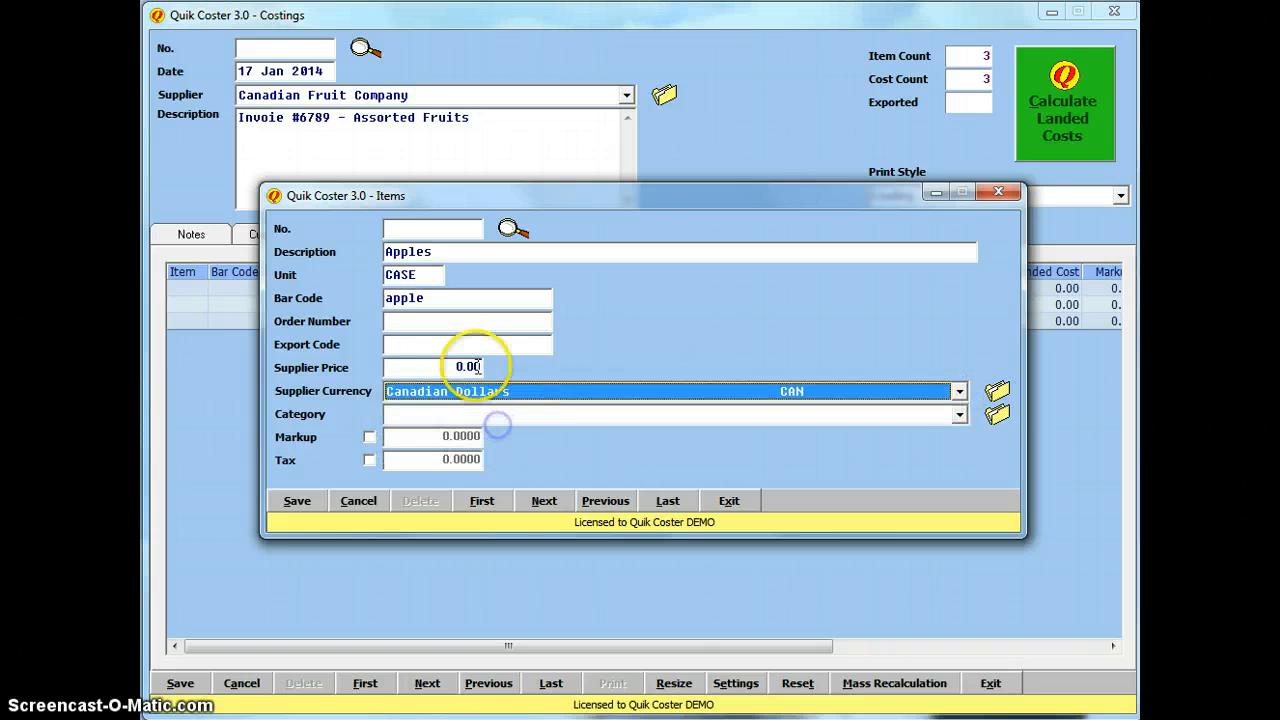
drag(451, 367, 528, 361)
text(5)
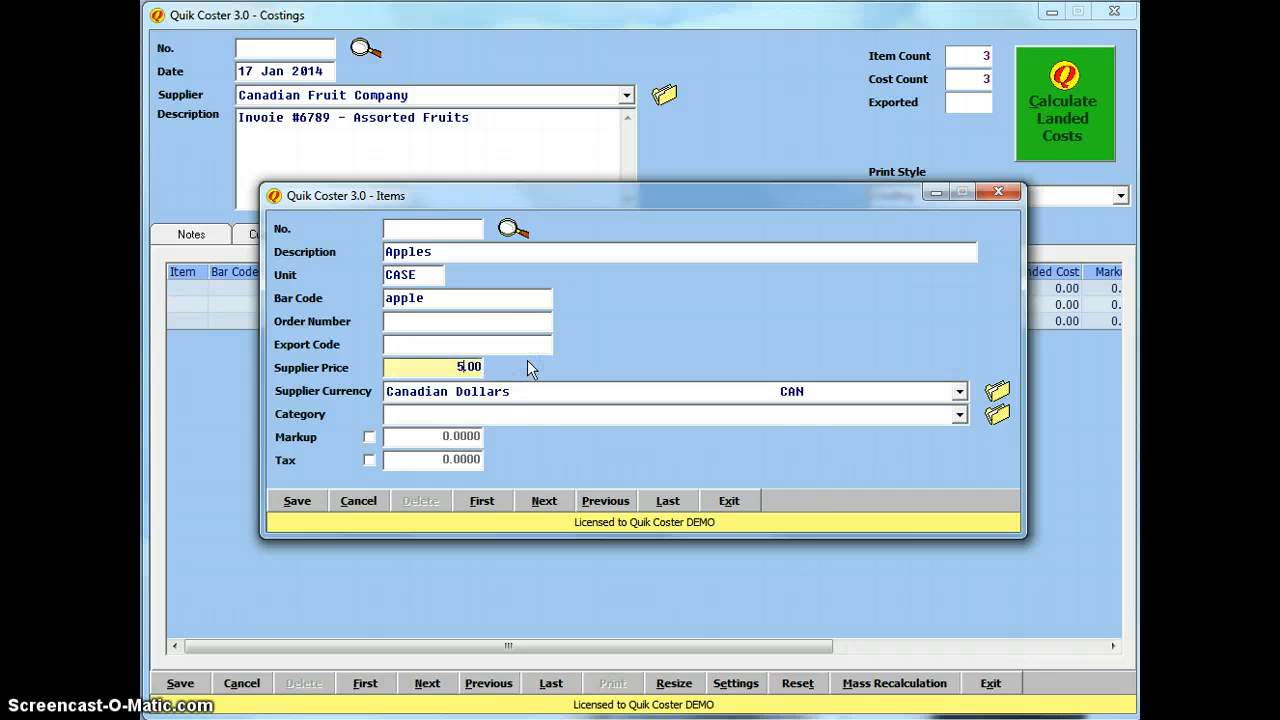
click(955, 414)
click(745, 435)
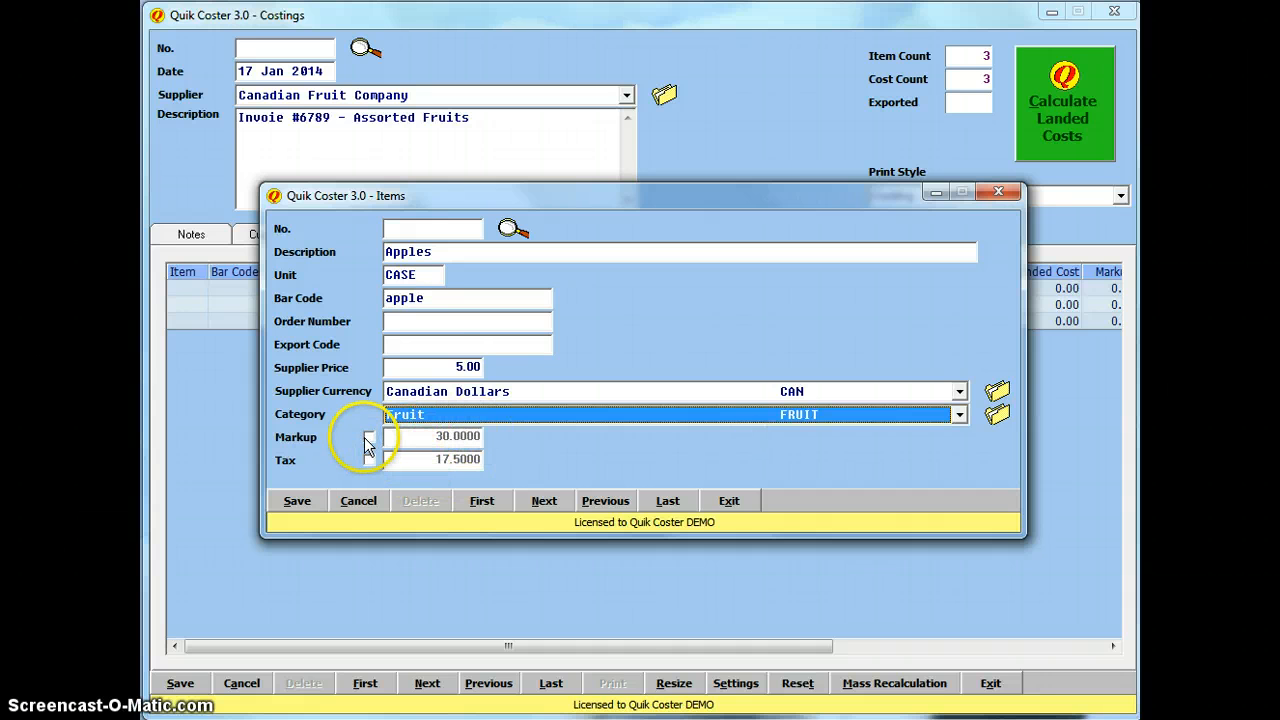
click(297, 500)
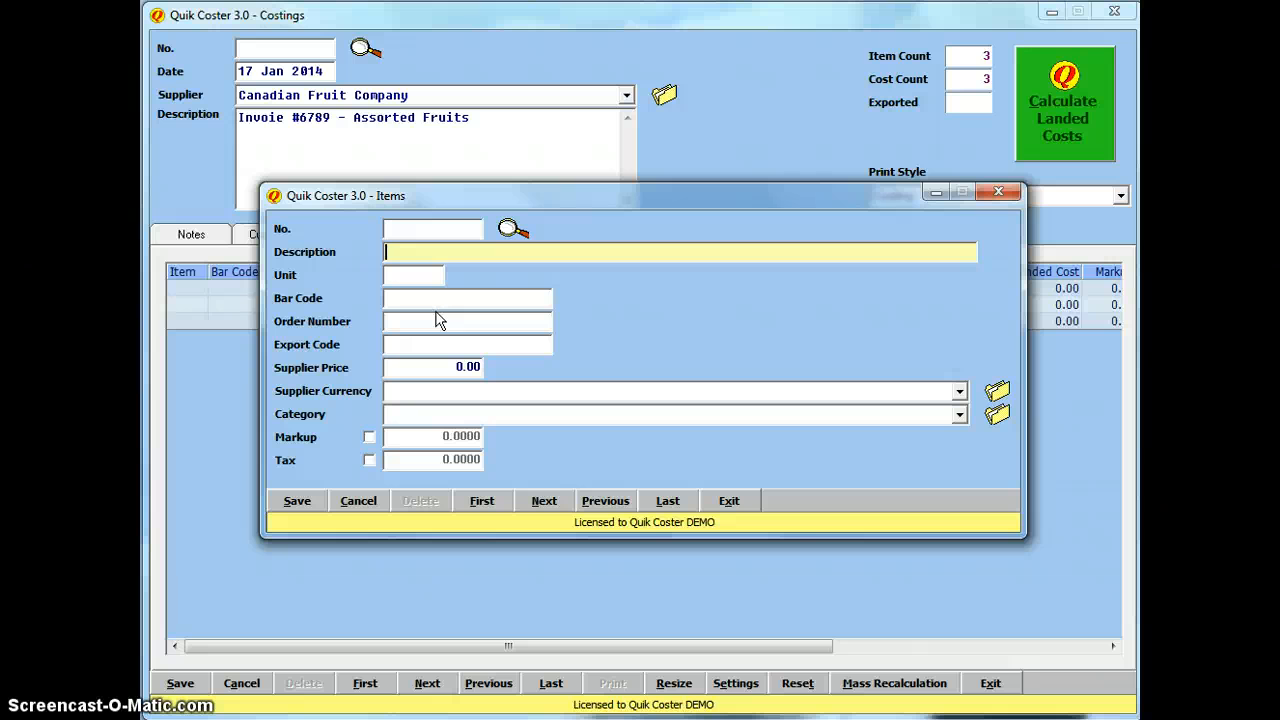
Step: Save the Pears item by the CASE at 6.00 Canadian Dollars in the Fruit category
text(Oraanges)
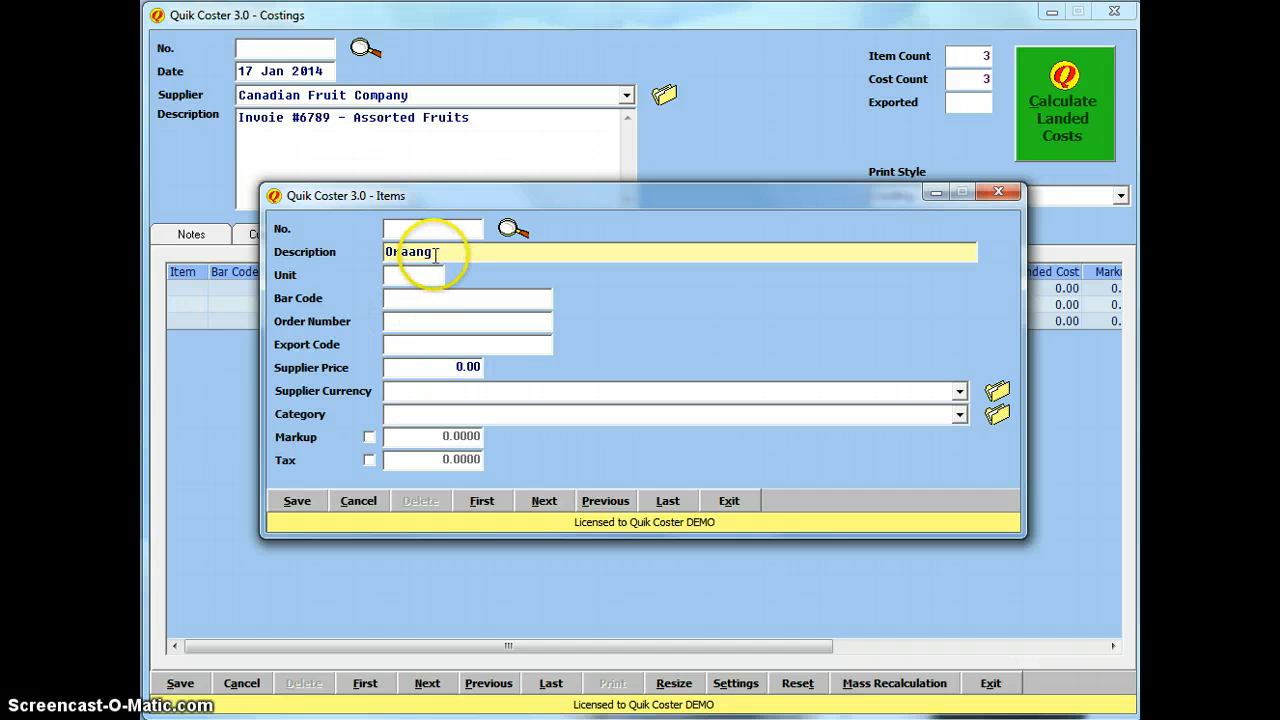
drag(432, 251, 312, 265)
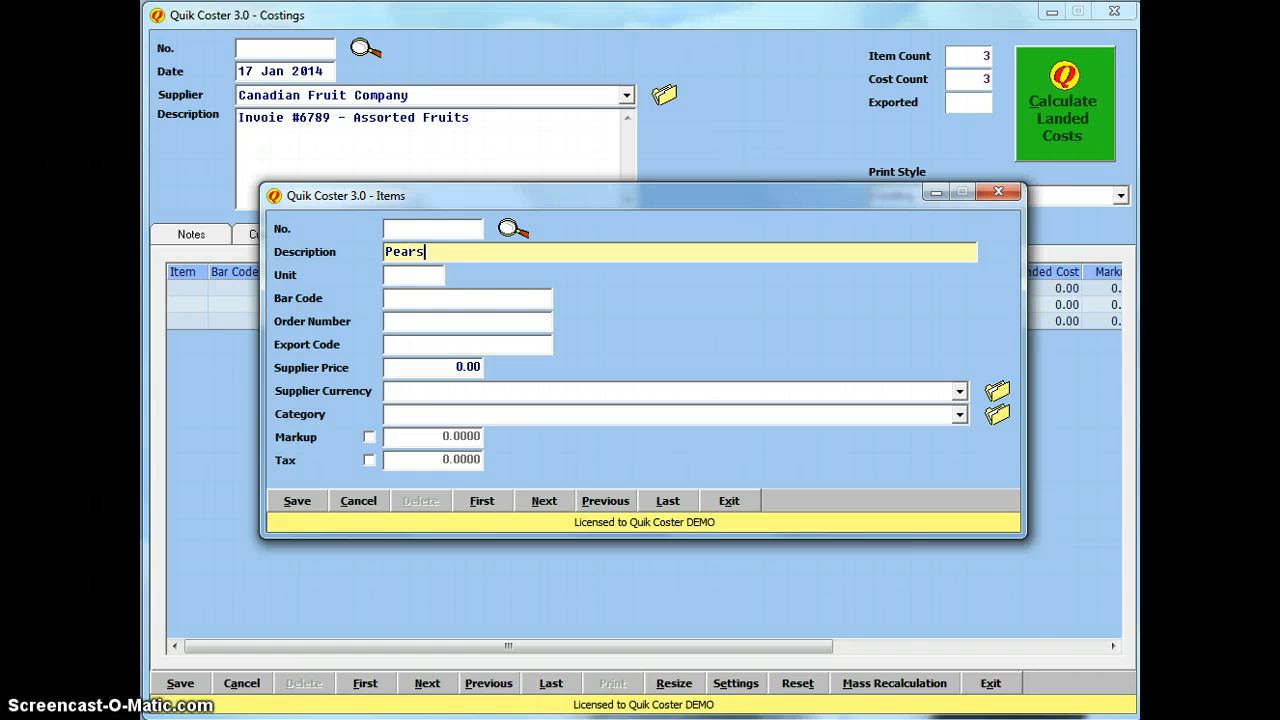
key(Tab)
text(CASE)
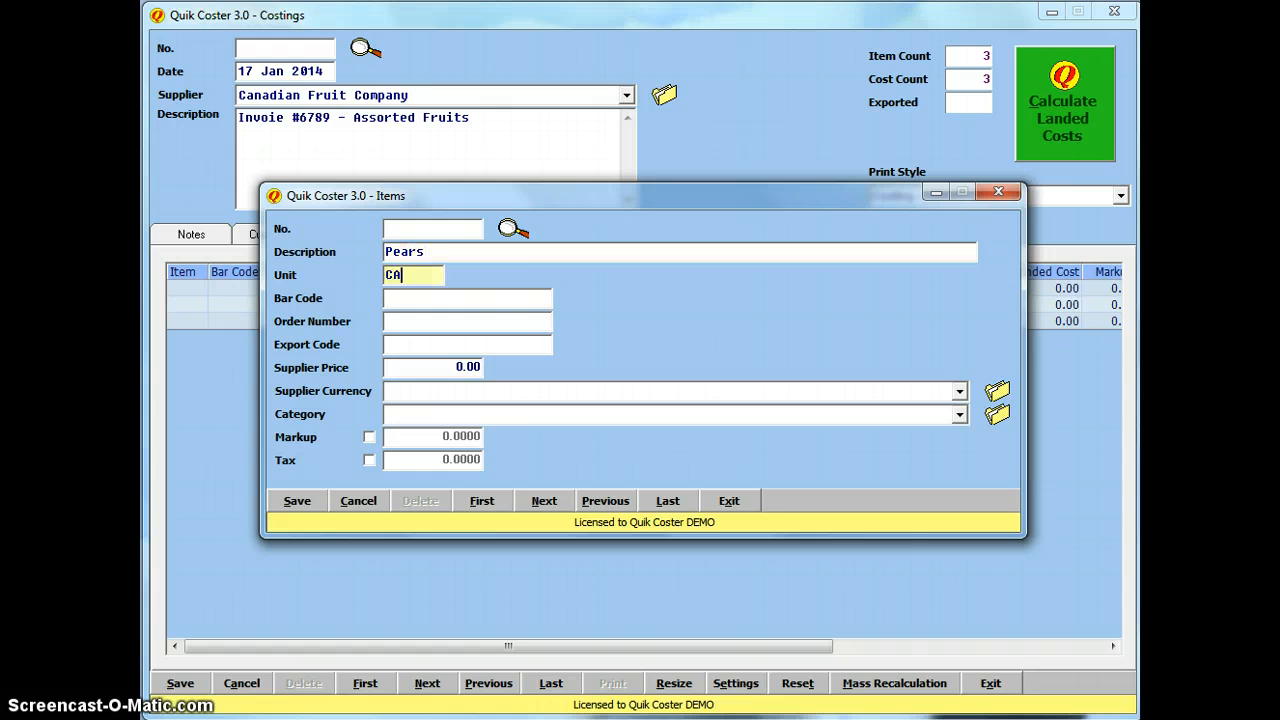
key(Tab)
key(Tab)
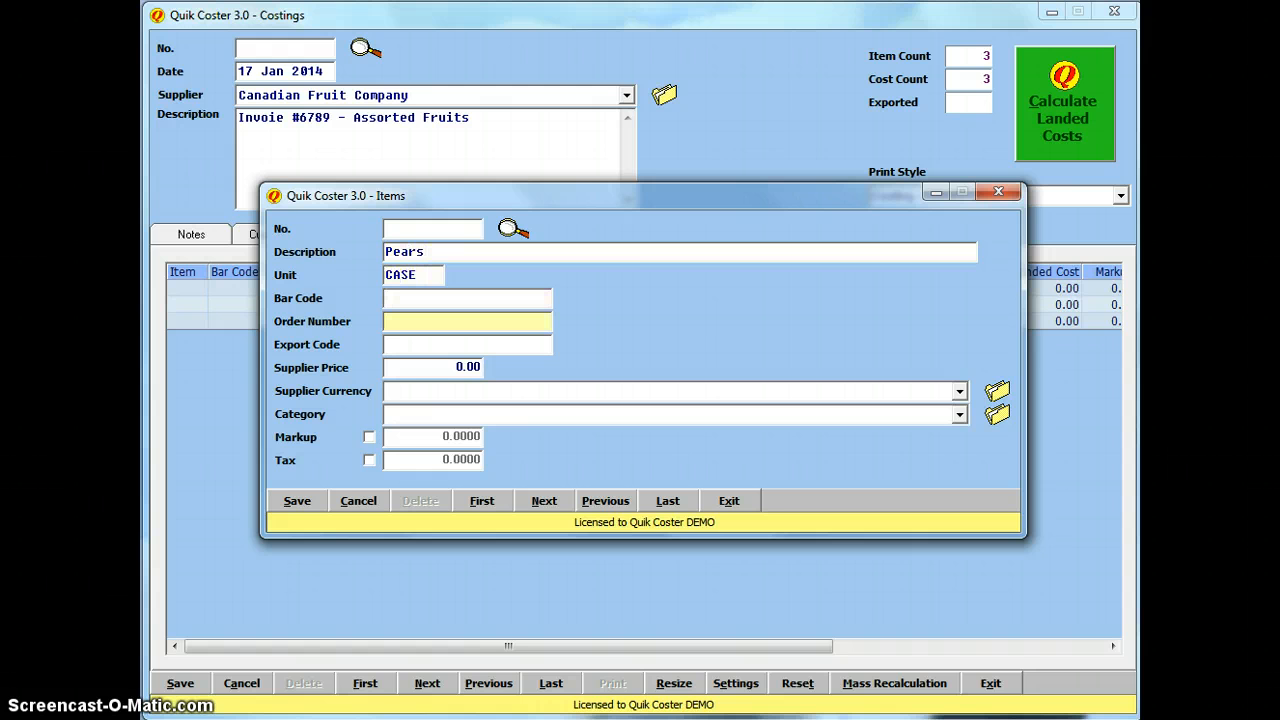
key(shift+Tab)
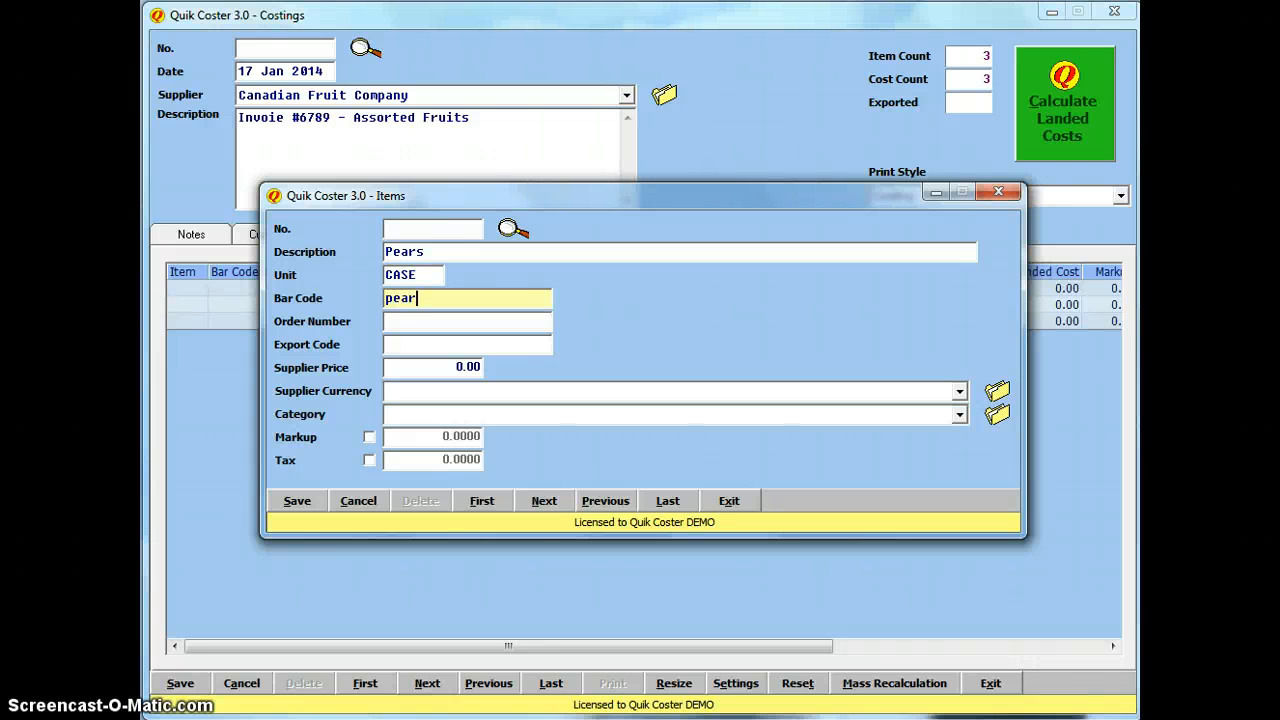
click(920, 391)
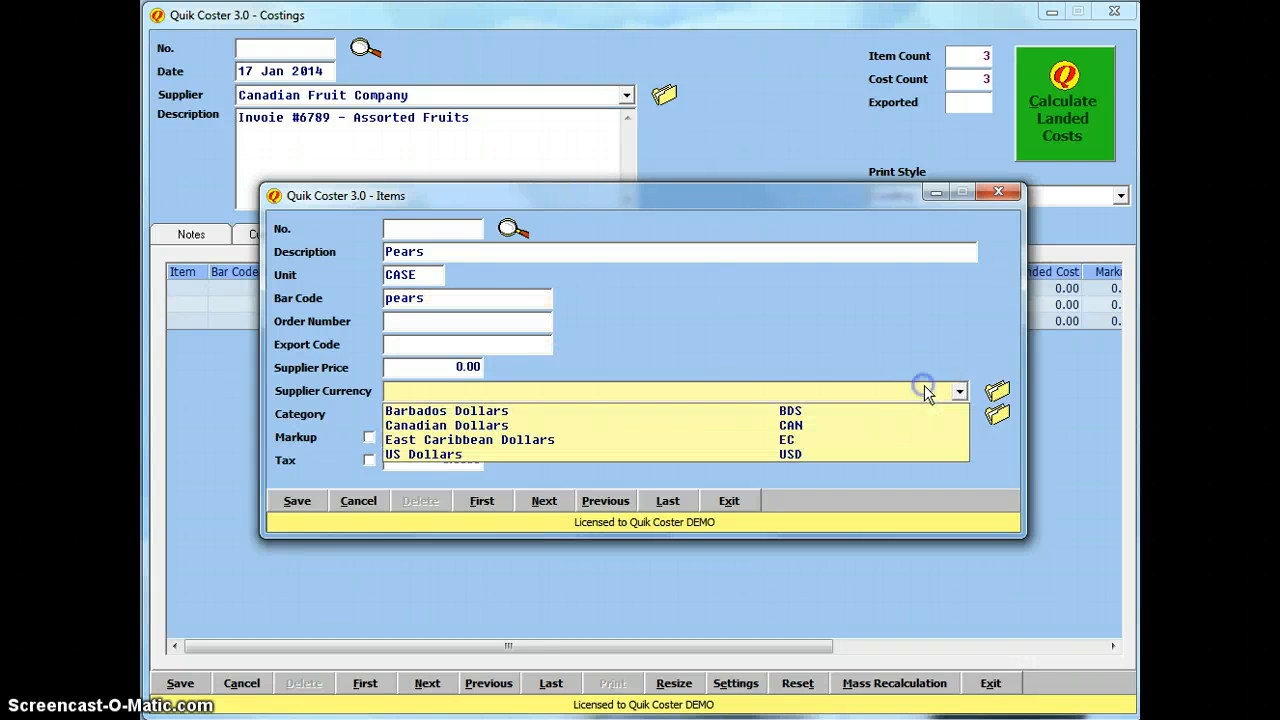
click(514, 425)
click(482, 367)
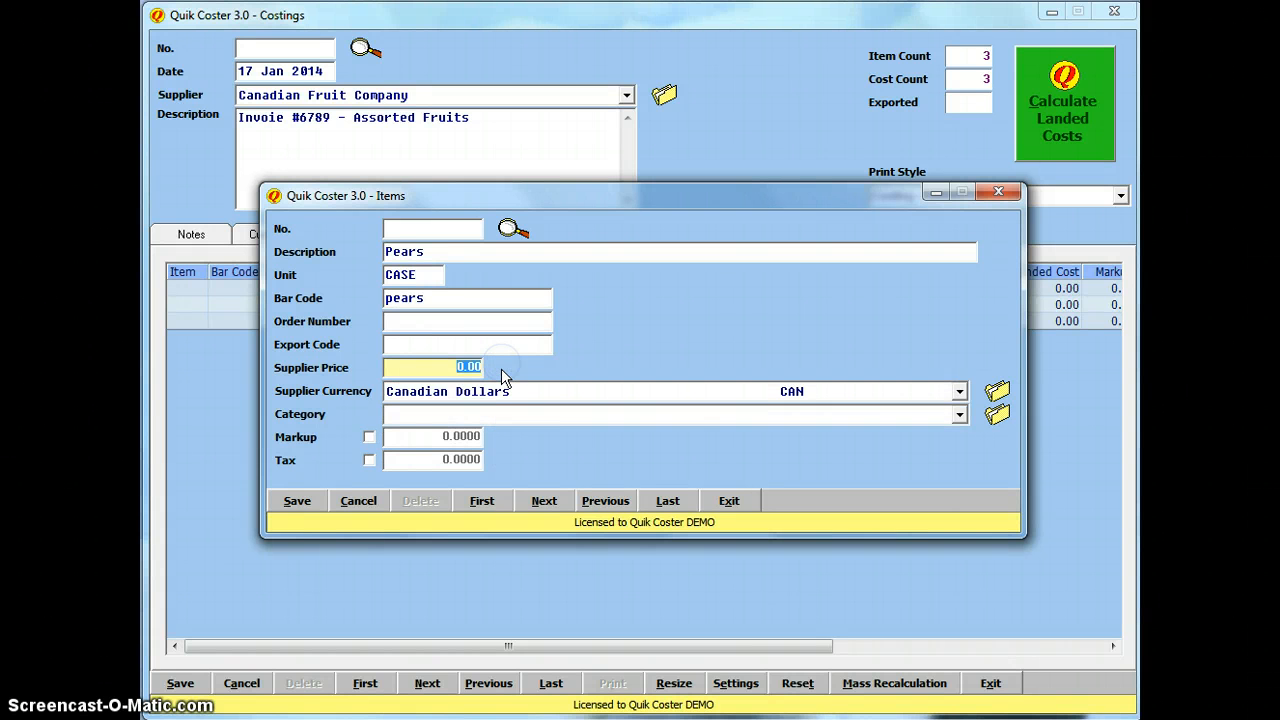
text(6)
click(540, 416)
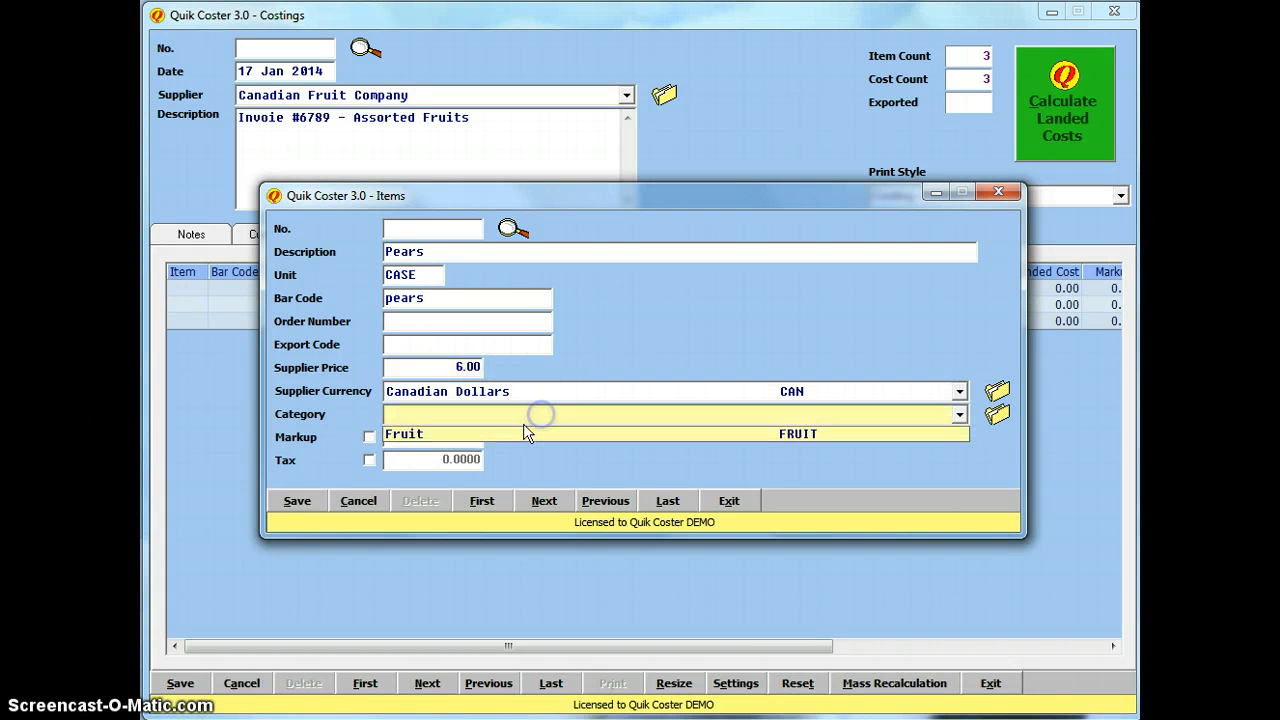
click(498, 434)
click(295, 505)
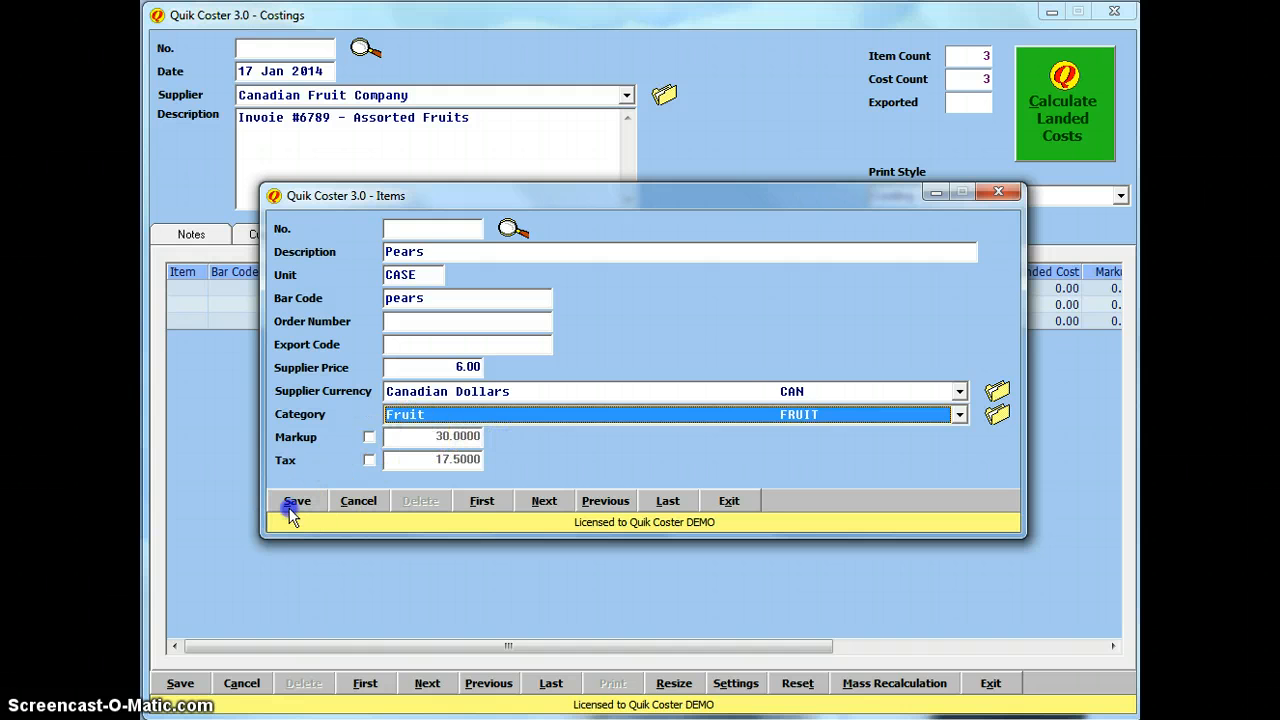
Step: Return to the Pears record, trim its bar code to 'pear', and save the update
click(484, 504)
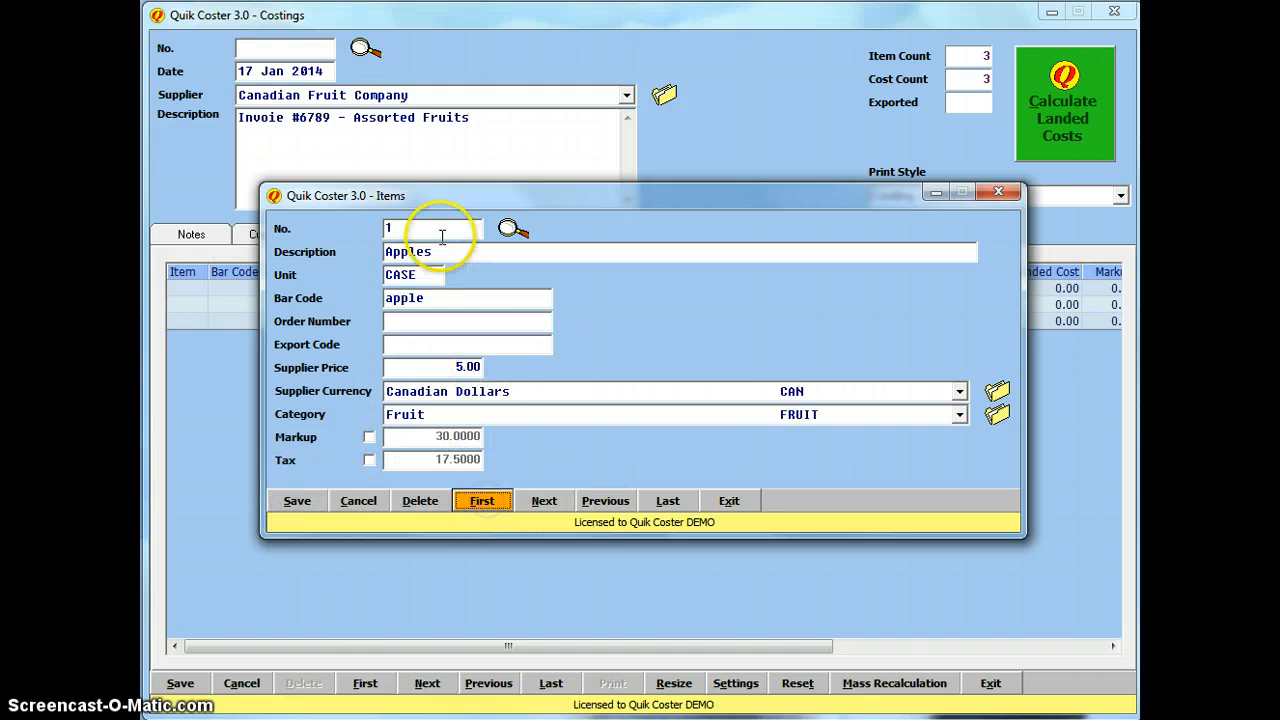
click(546, 502)
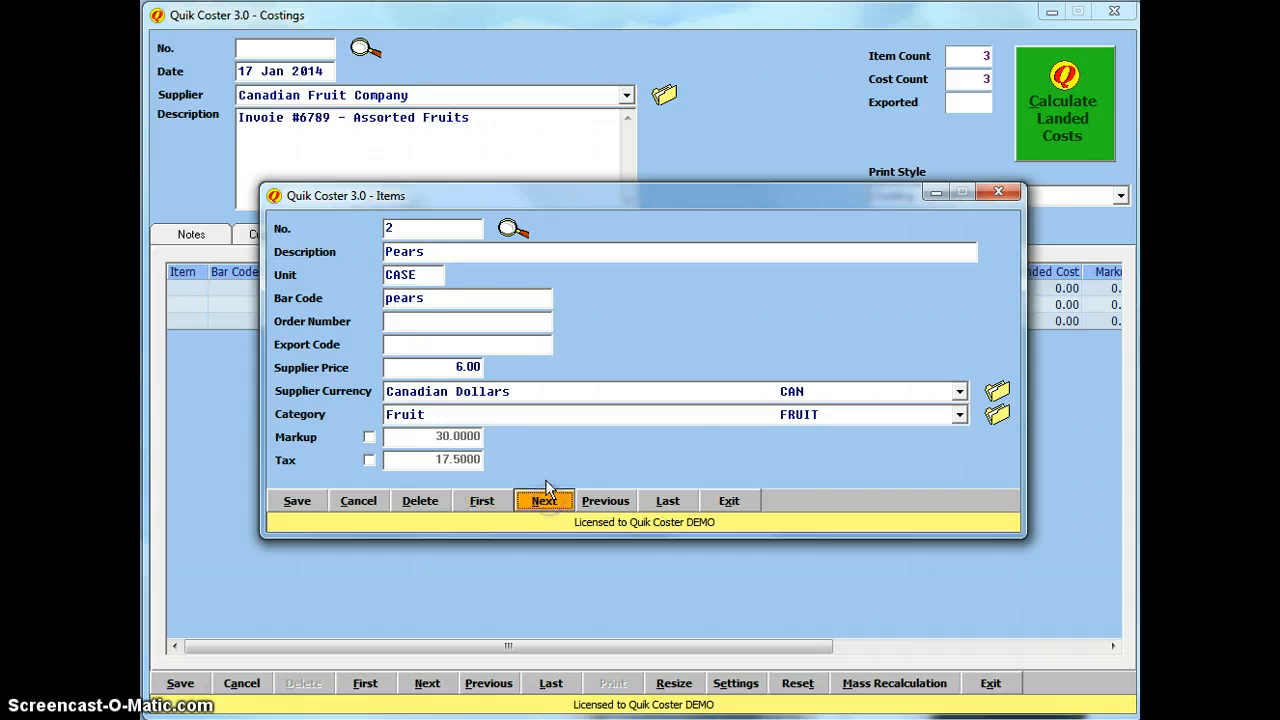
click(437, 298)
key(BackSpace)
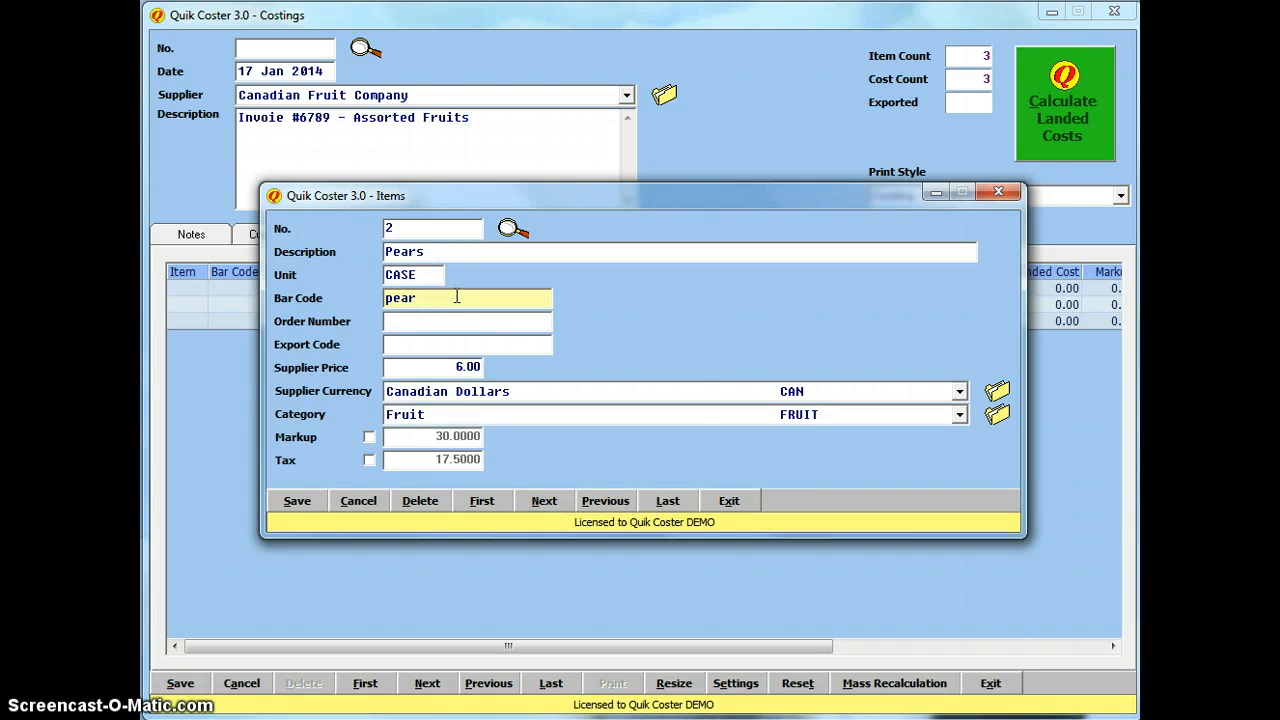
click(297, 501)
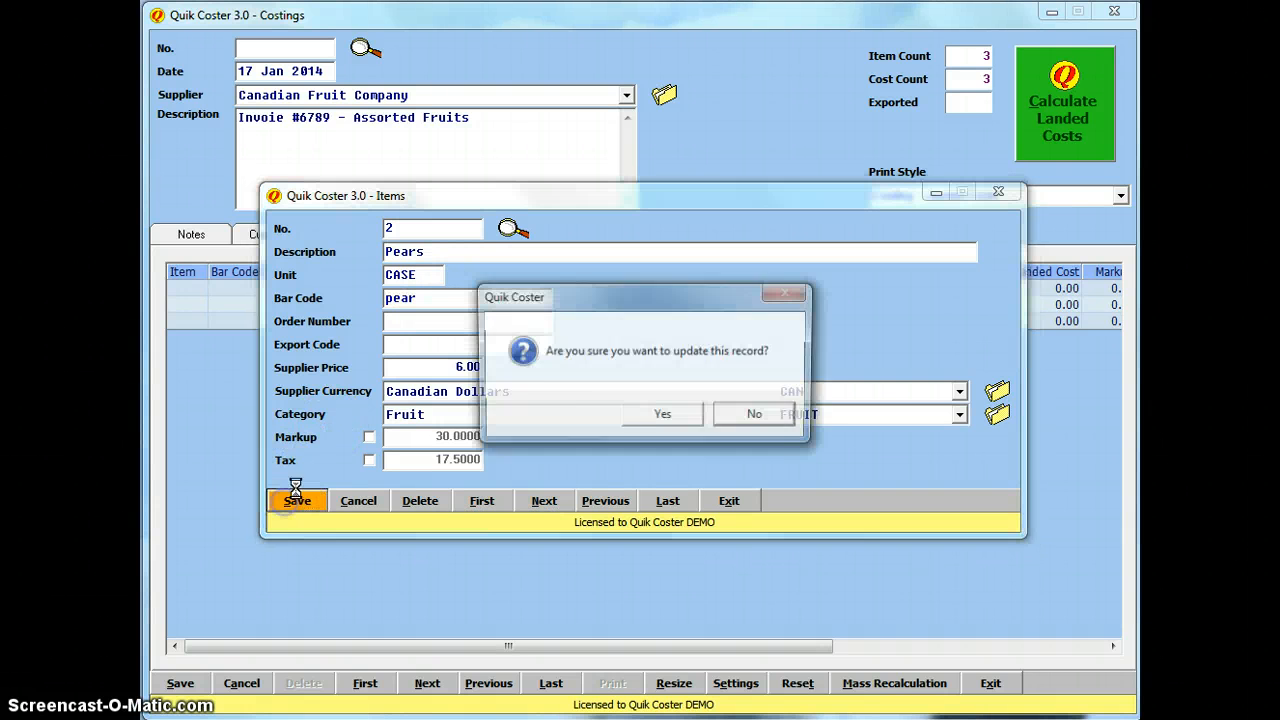
click(645, 418)
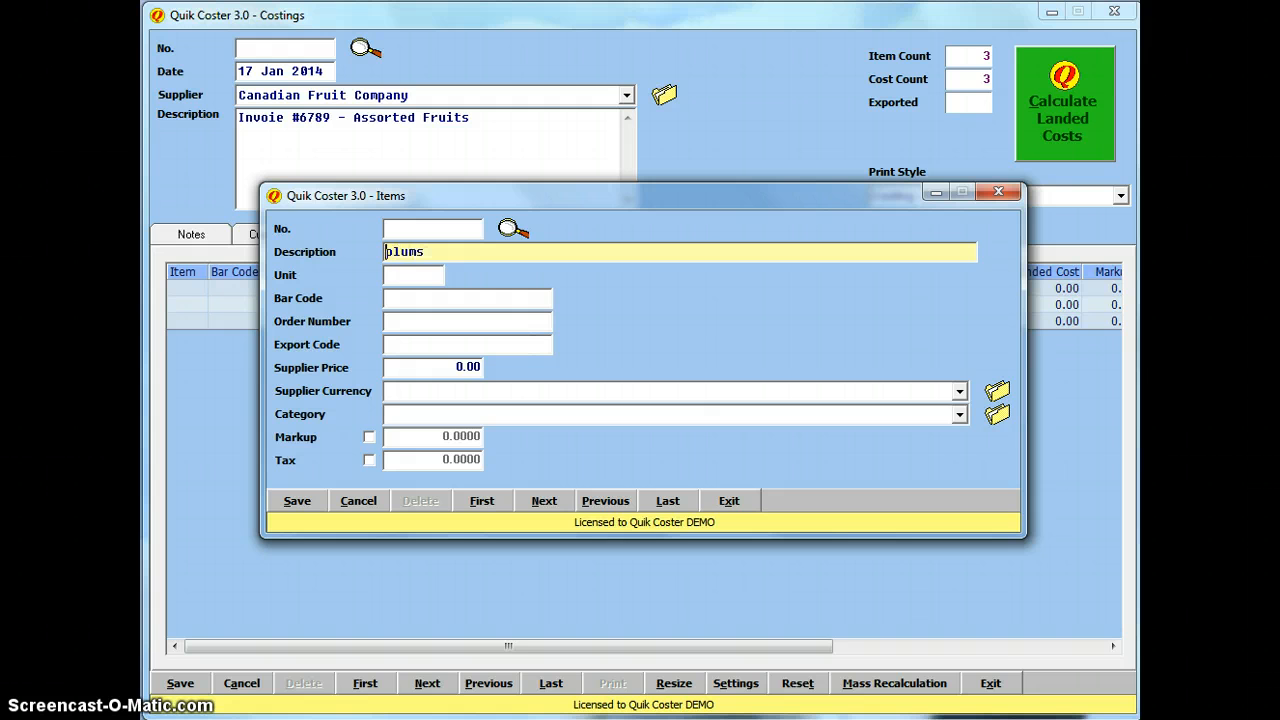
Step: Correct the new item's description to 'Plums' and set its unit to CASE
key(Delete)
text(P)
key(Tab)
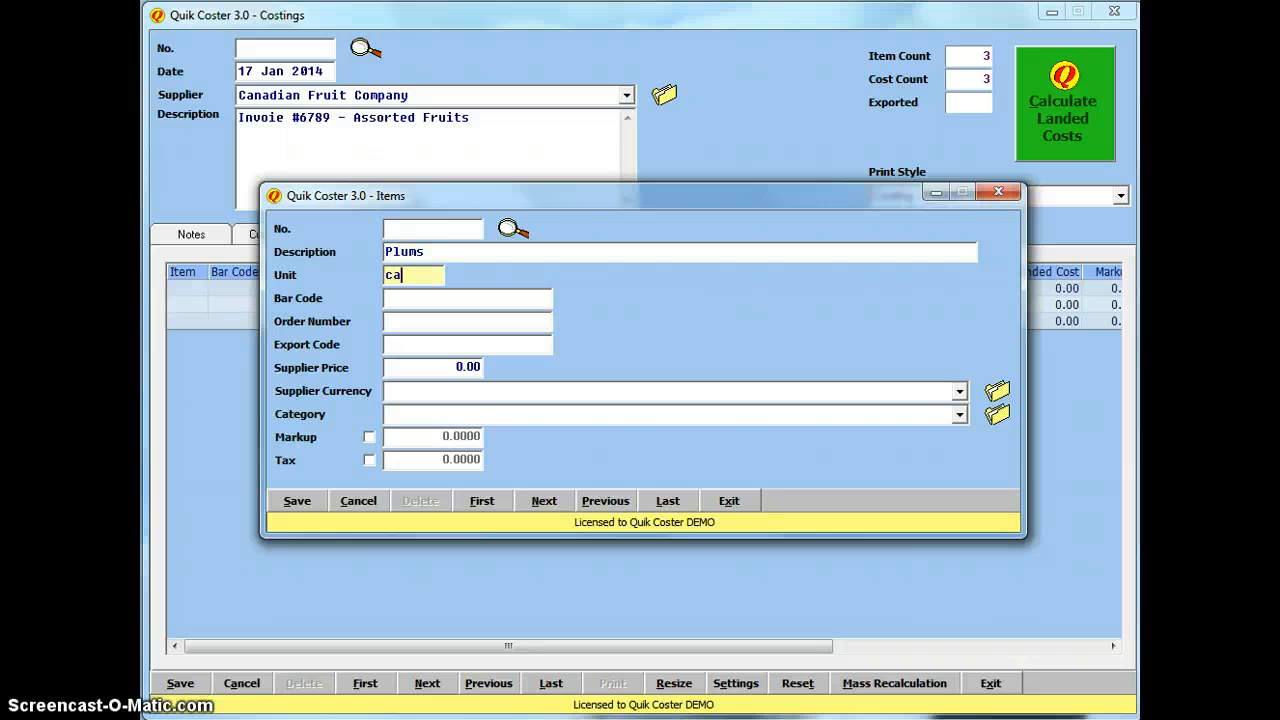
key(Tab)
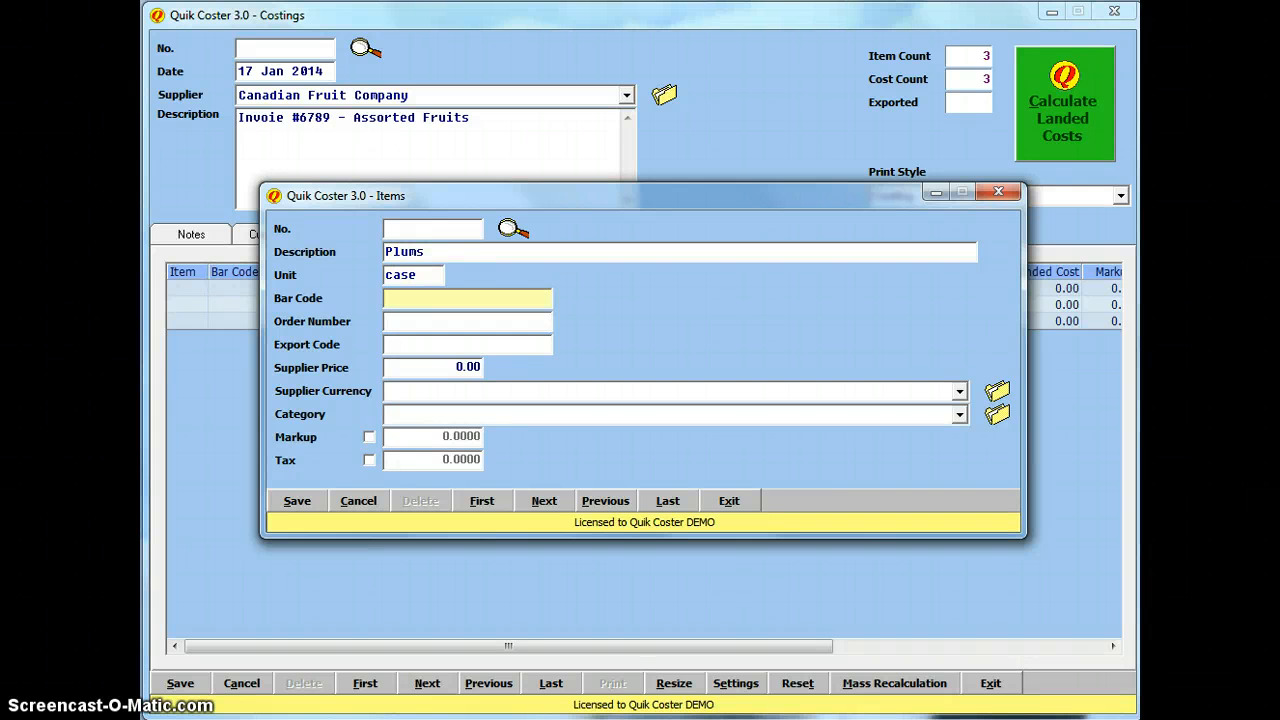
key(shift+Tab)
text(CASE)
key(Tab)
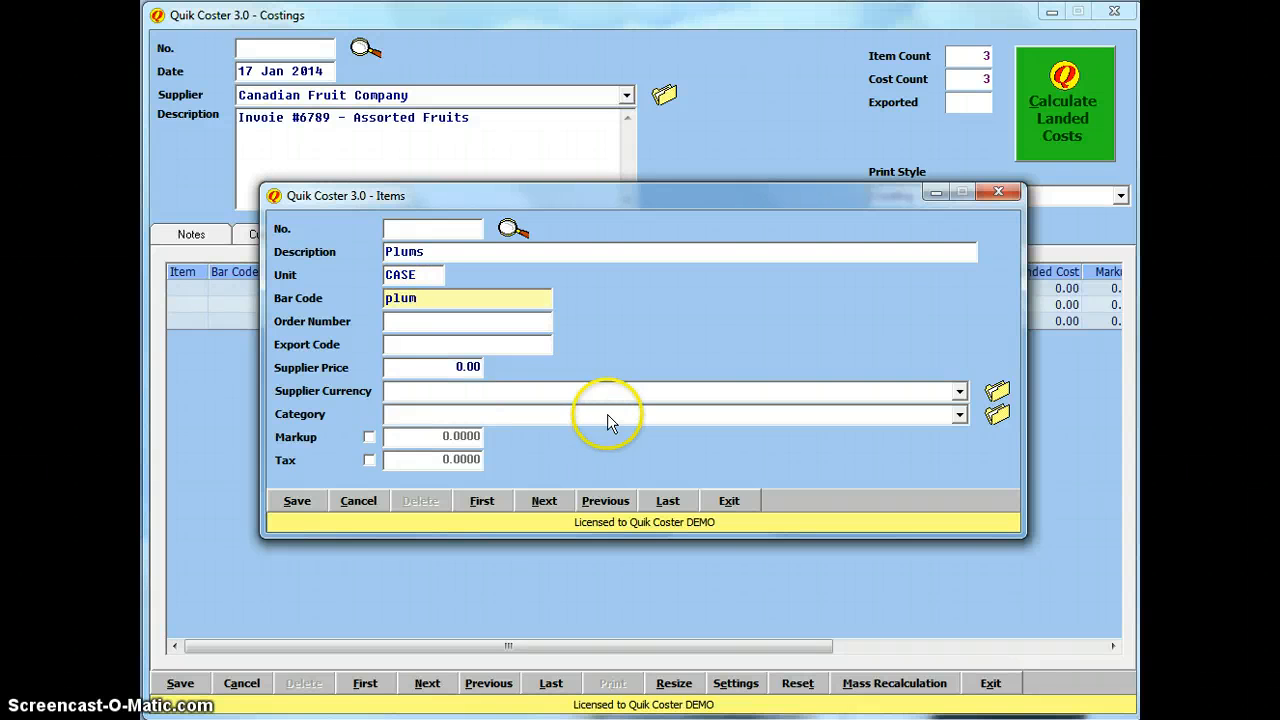
Step: Give Plums an 8.00 Canadian Dollars price, Fruit category and 35 markup, save, and close Items
click(464, 389)
click(467, 367)
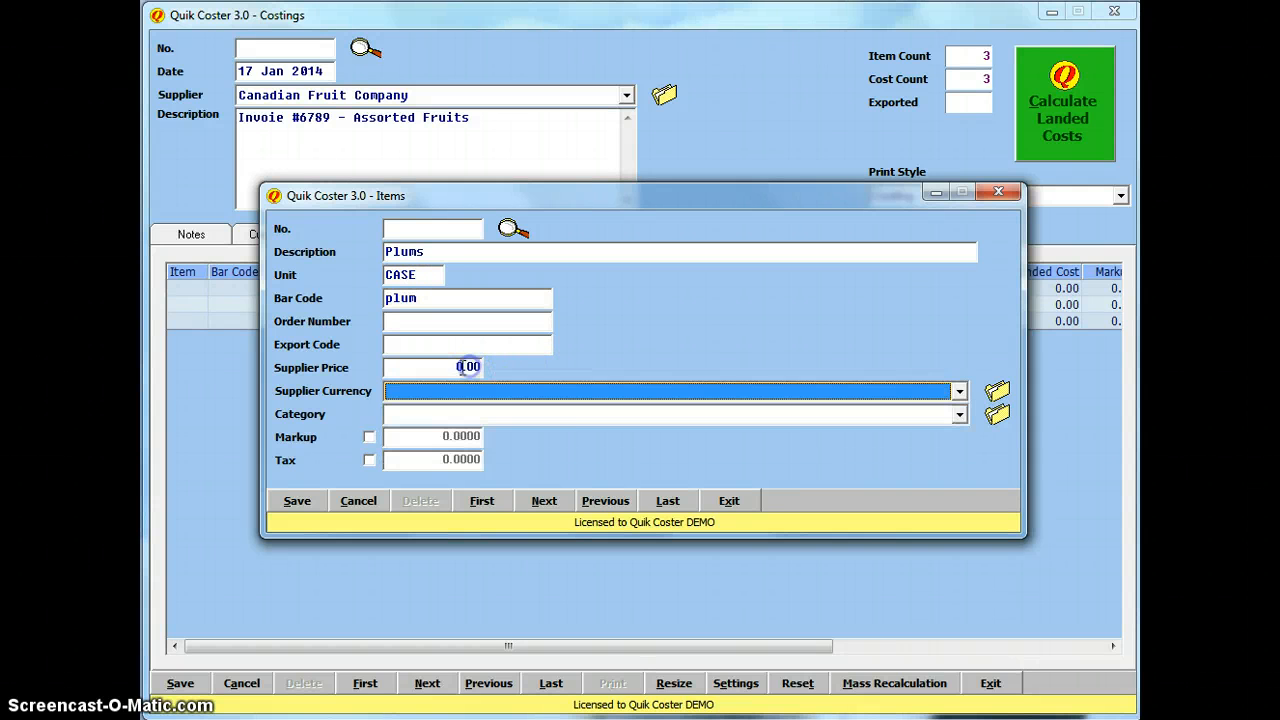
drag(460, 367, 504, 361)
text(8)
click(486, 391)
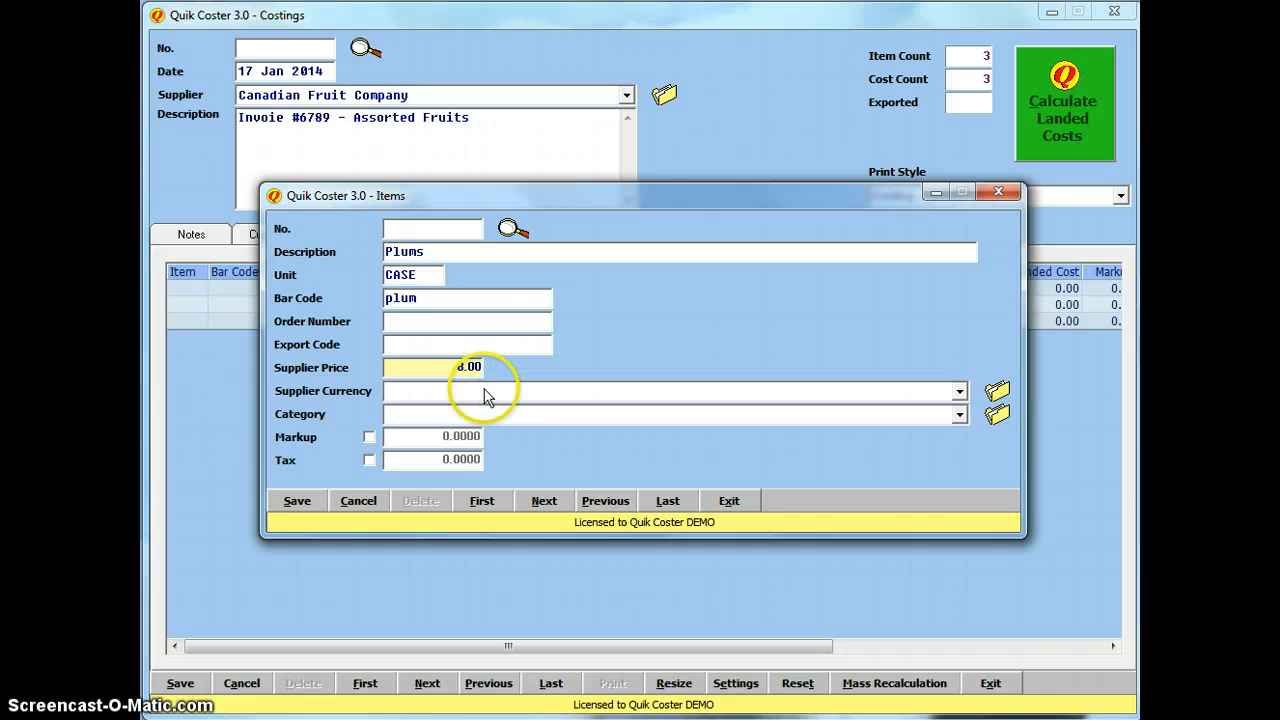
click(485, 423)
click(494, 414)
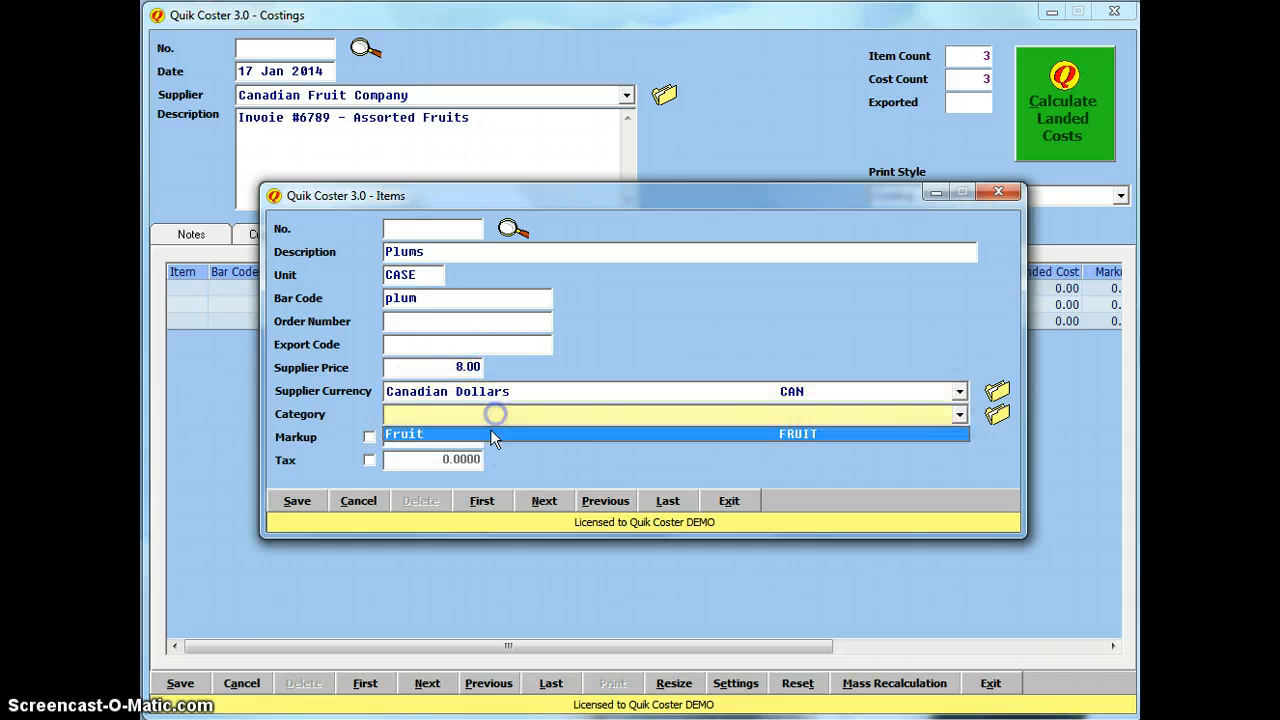
click(477, 435)
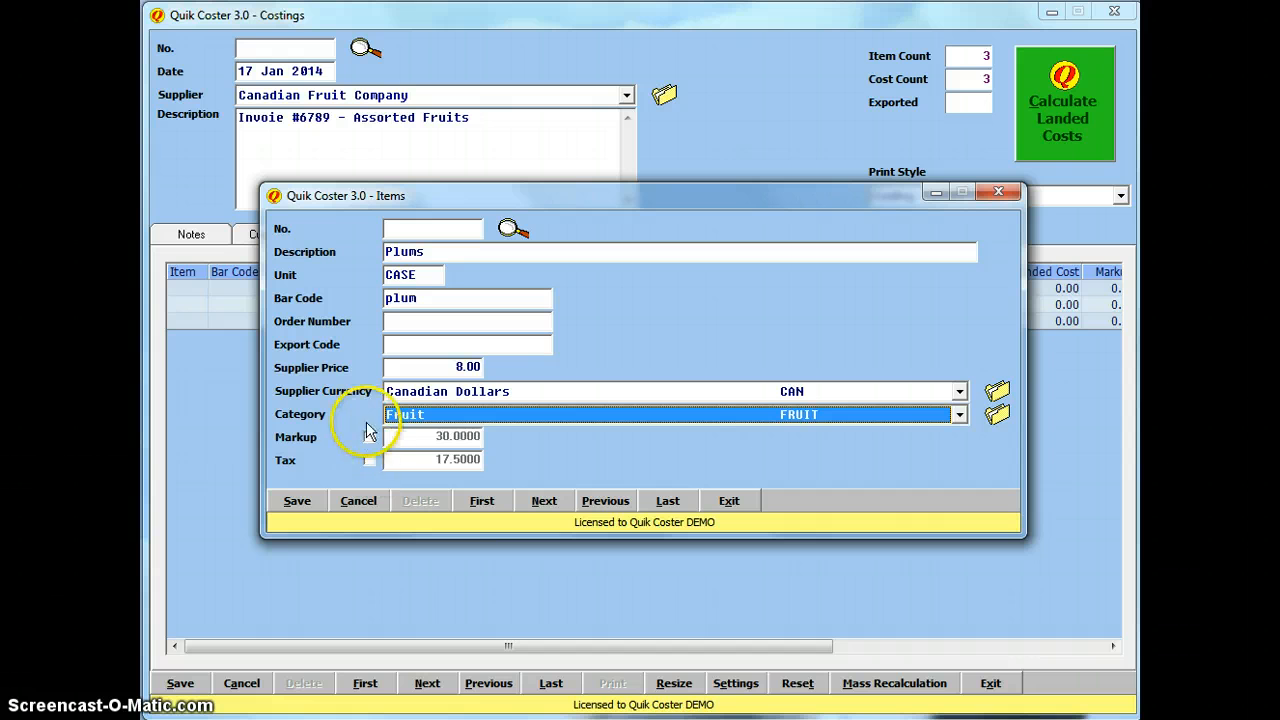
click(369, 437)
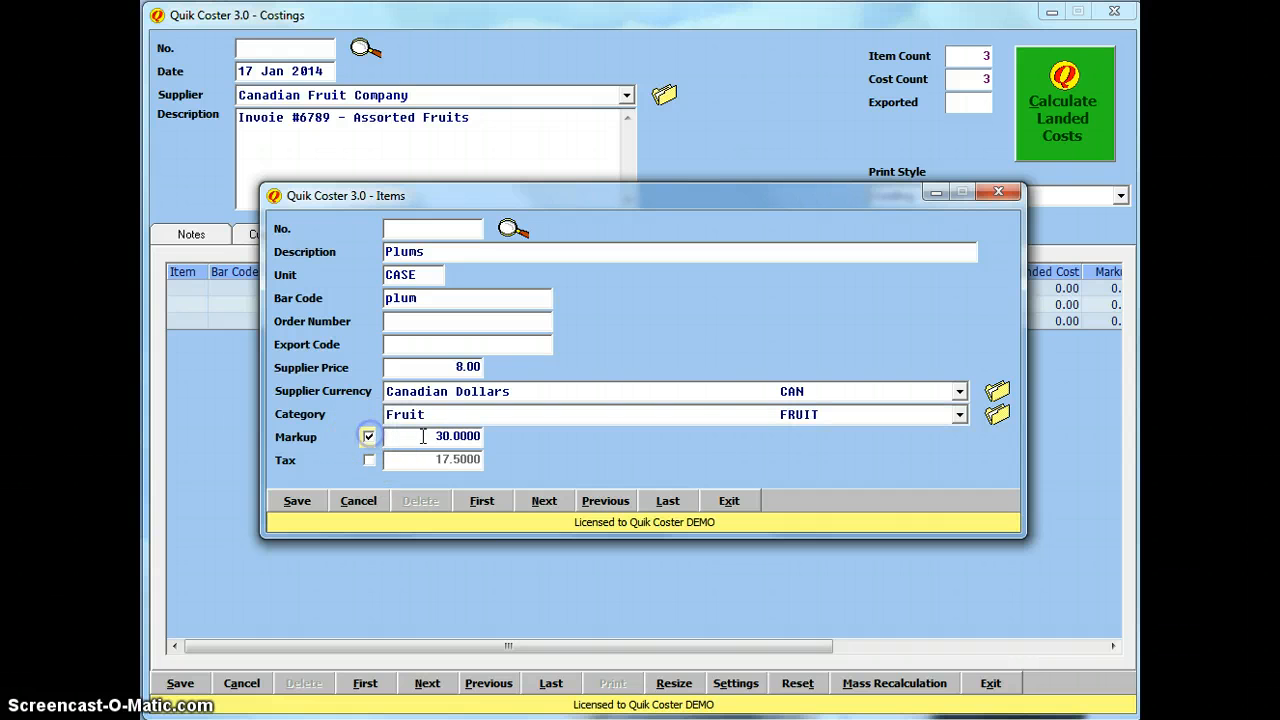
text(35)
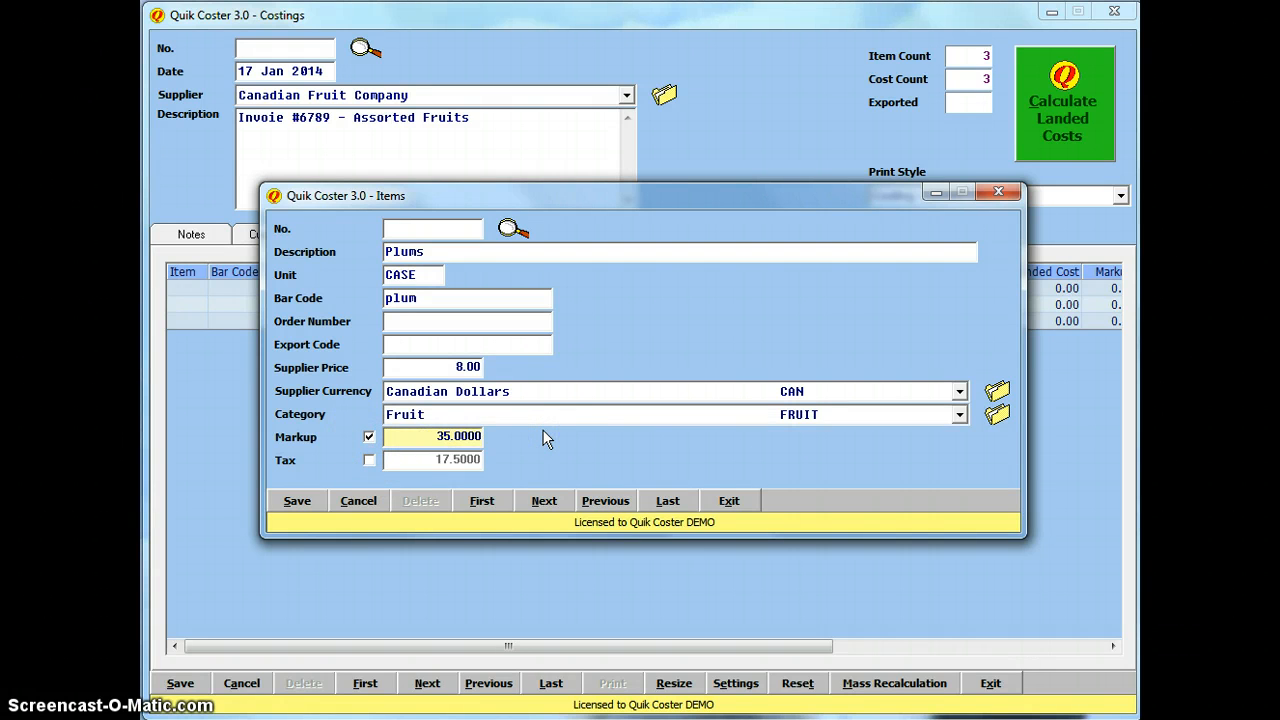
click(296, 500)
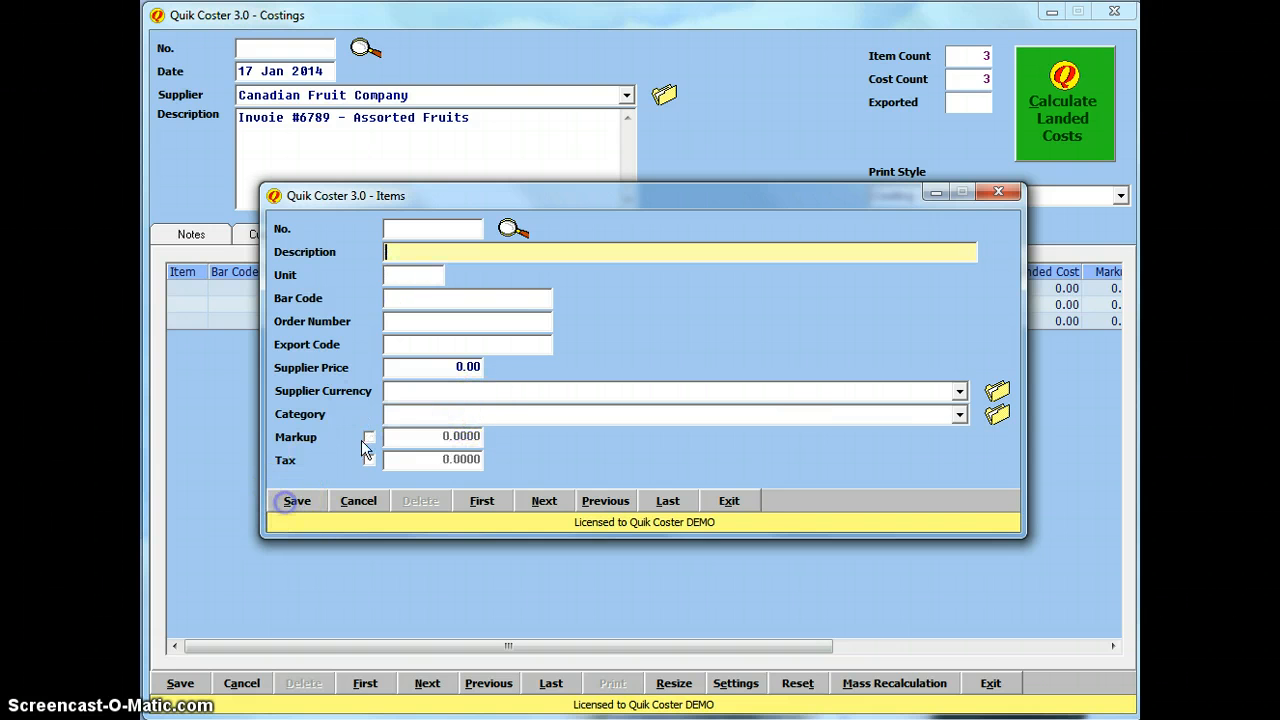
click(735, 501)
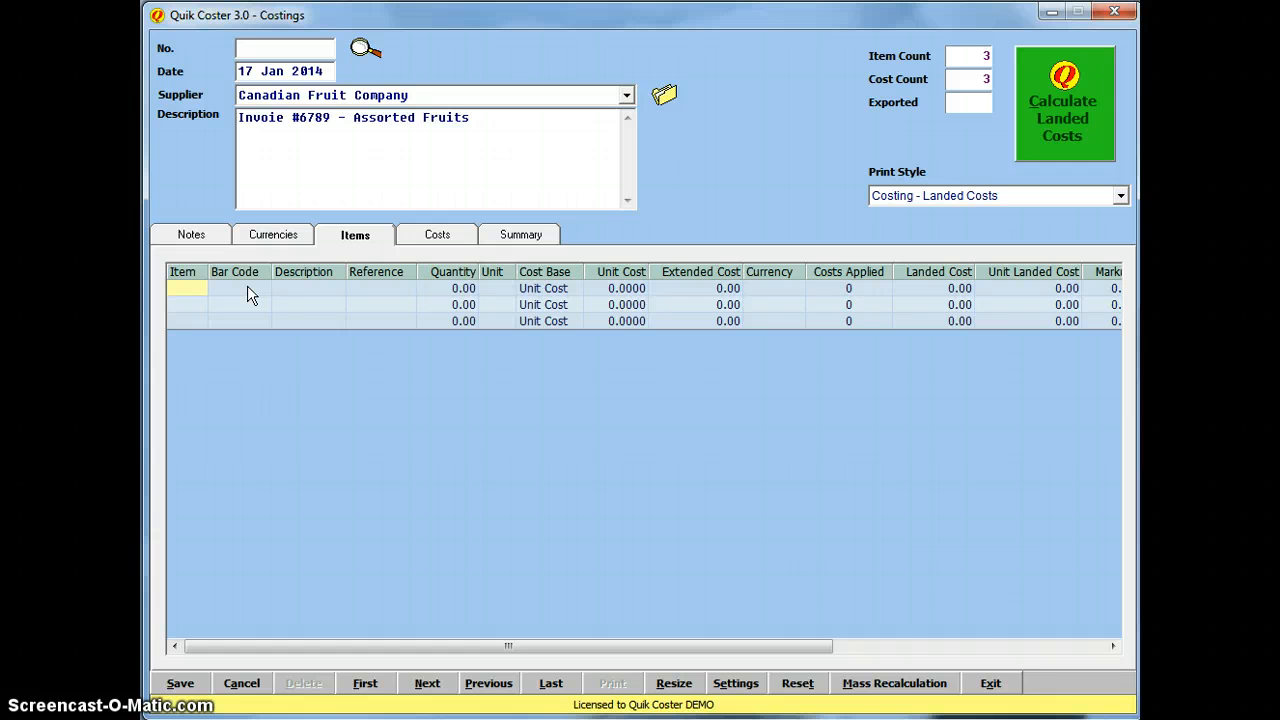
Step: Enter bar codes apple, pear and plum in item rows 1–3 to load Apples, Pears and Plums
click(248, 288)
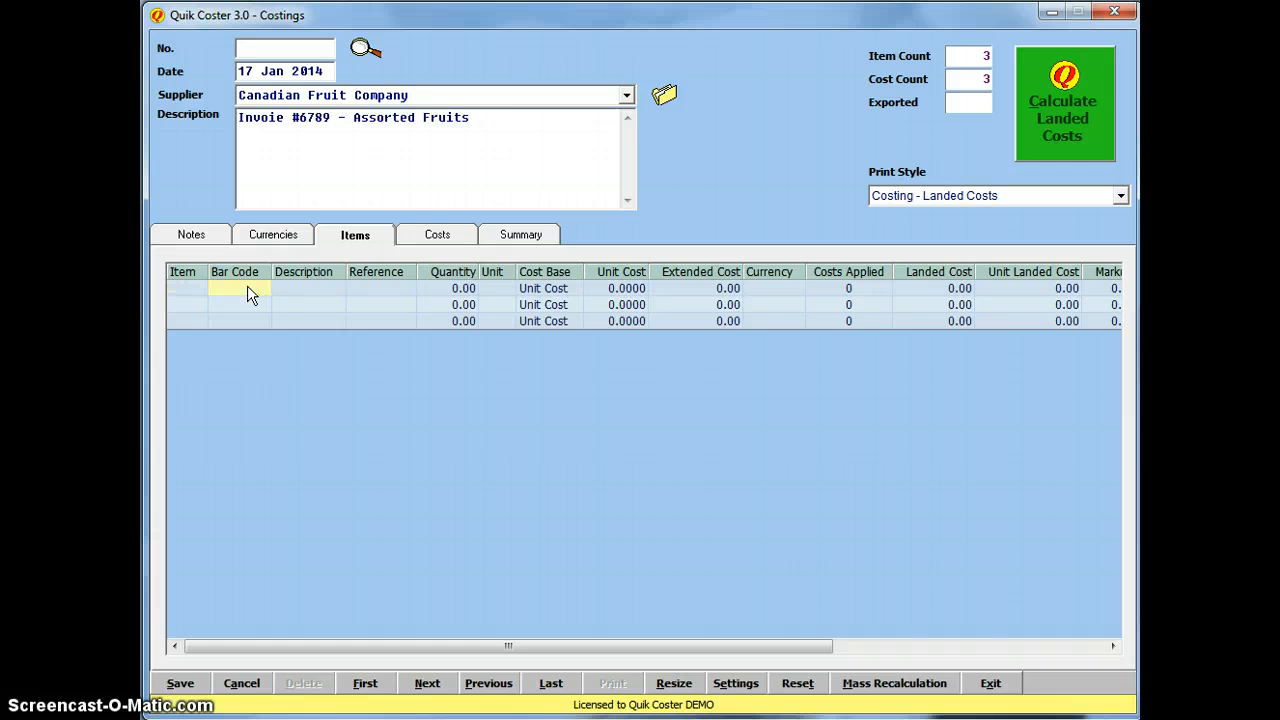
text(apple)
key(Return)
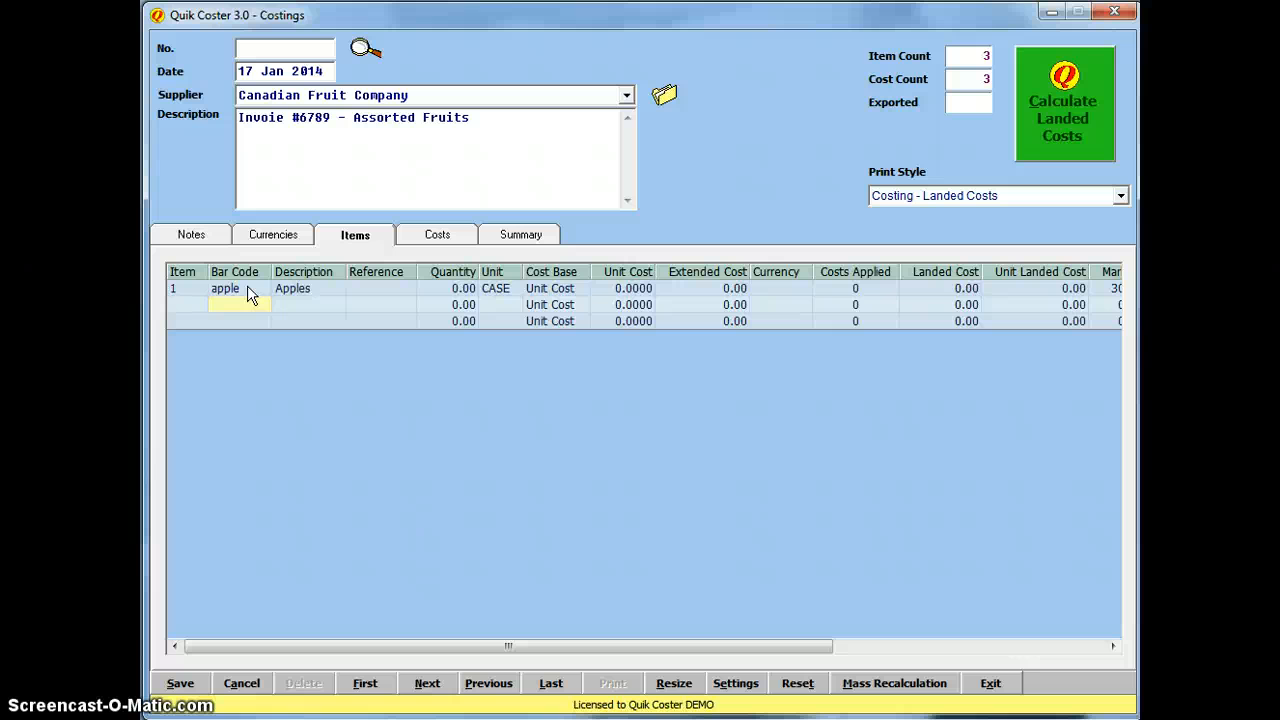
text(pear)
key(Return)
text(plum)
key(Return)
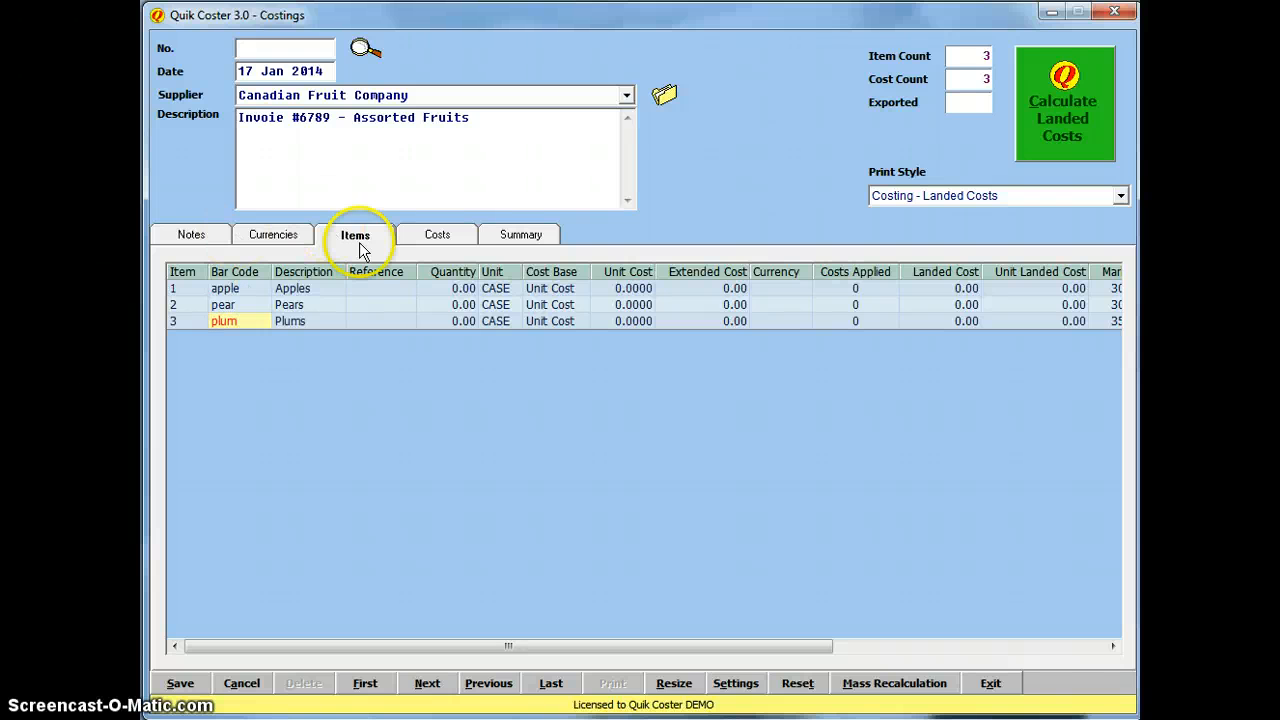
click(385, 292)
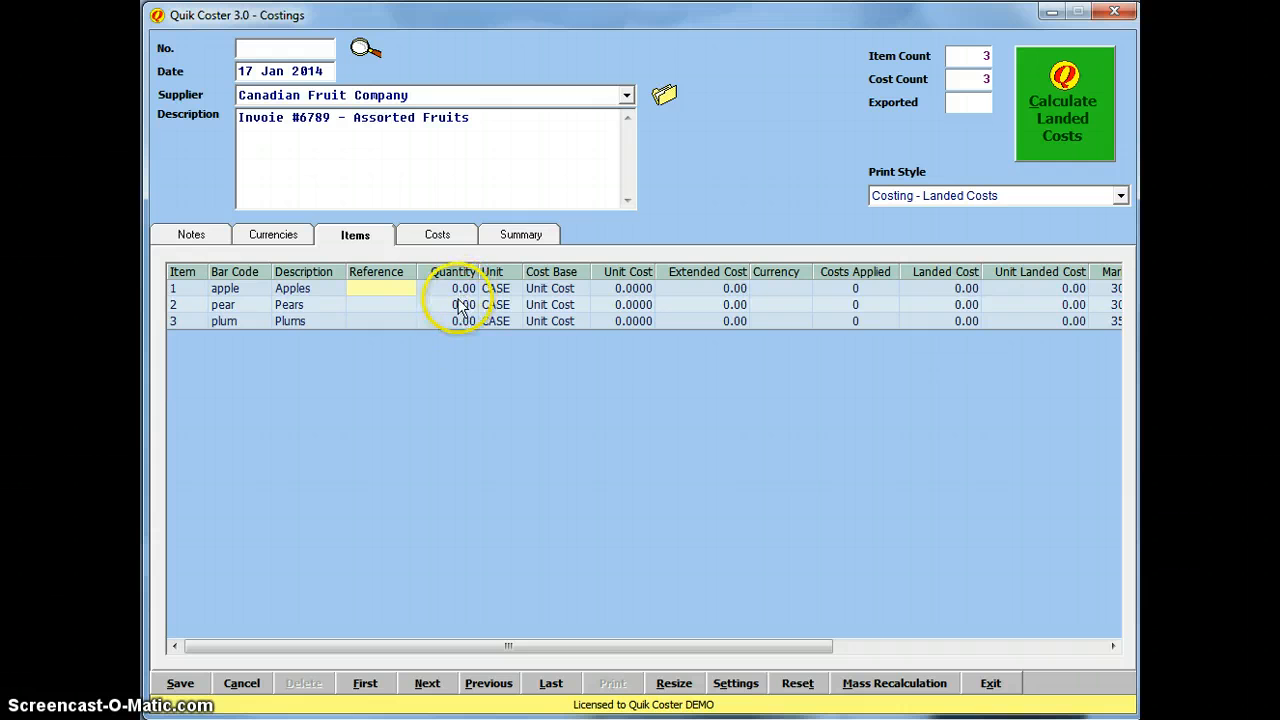
Step: Enter quantities of 200 apples, 300 pears and 150 plums
click(460, 289)
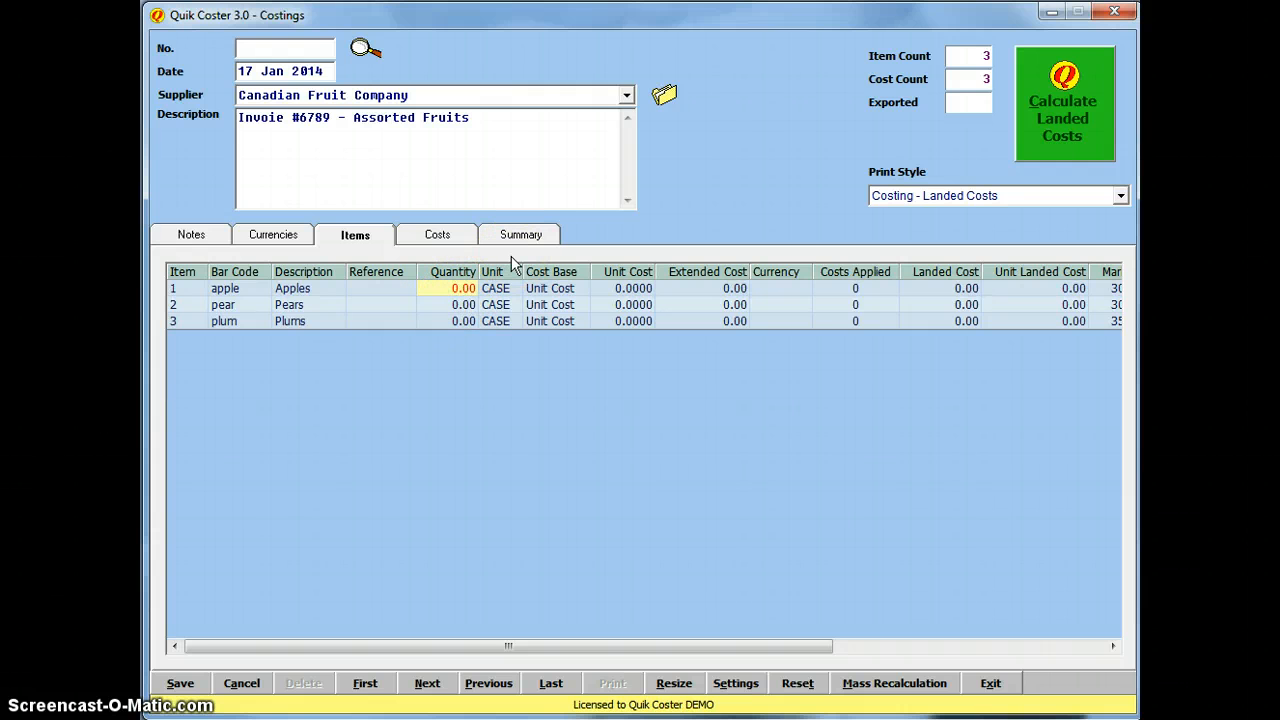
text(200)
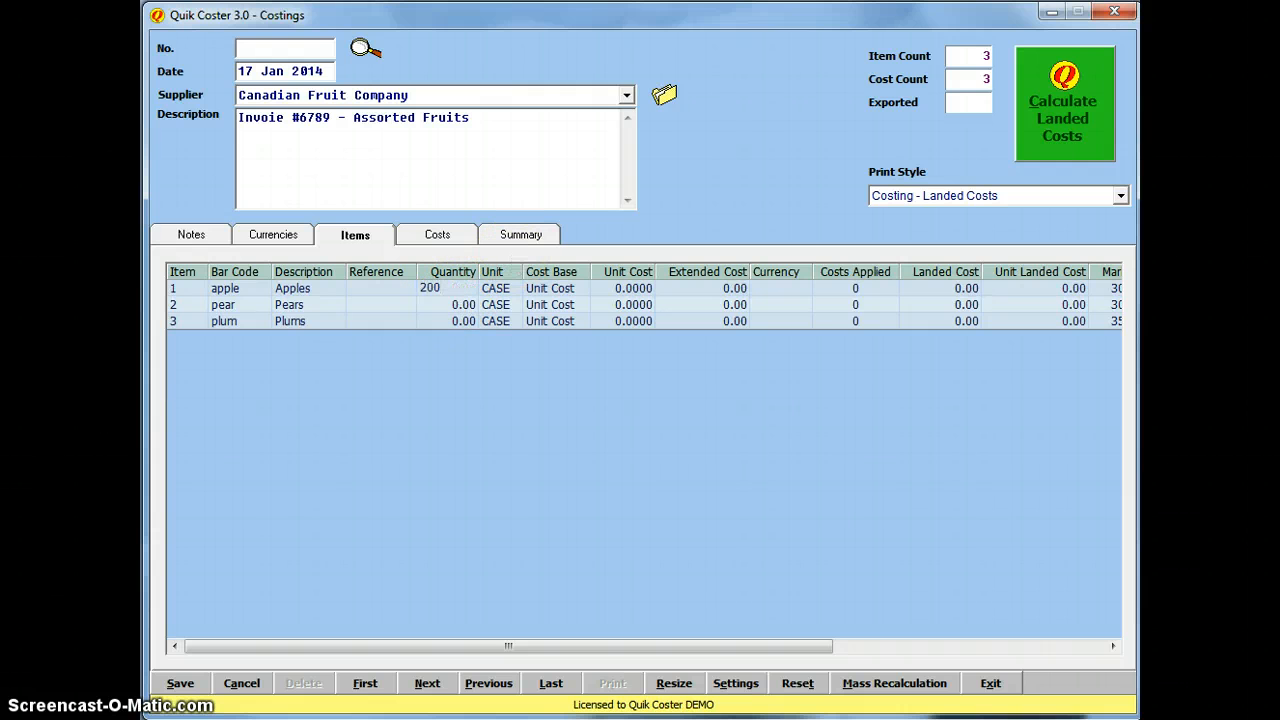
key(Return)
text(300)
key(Return)
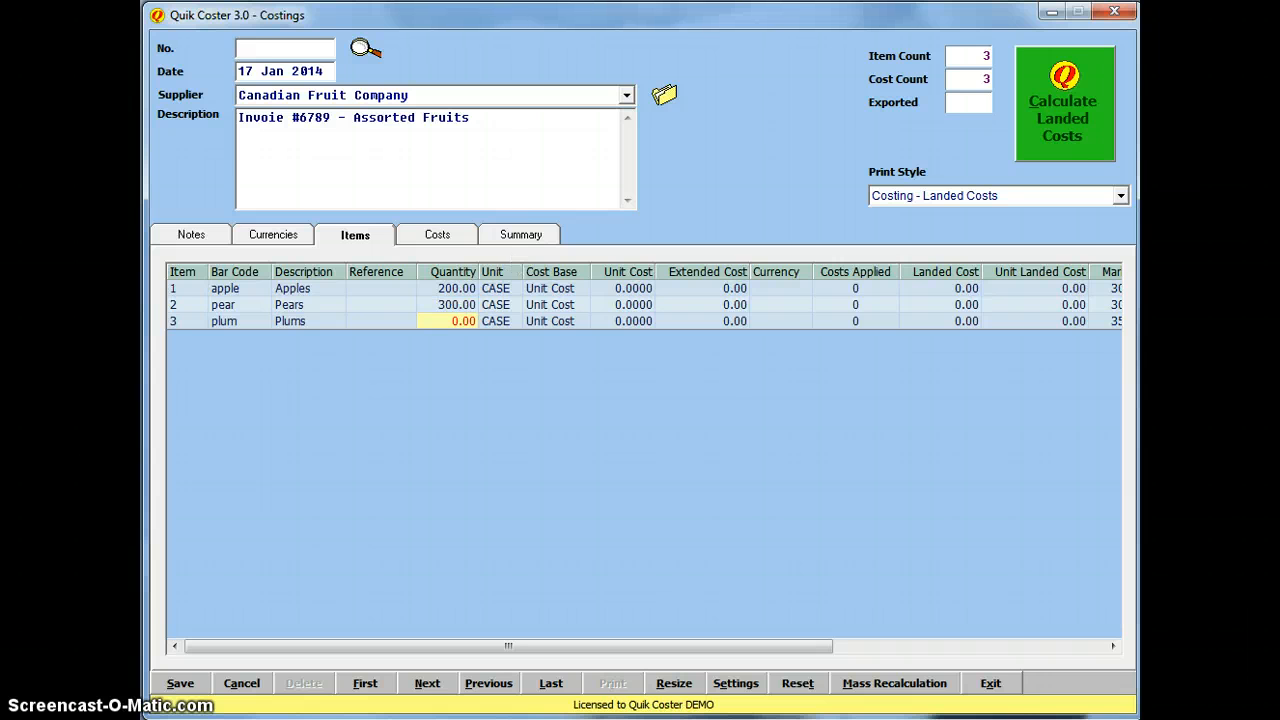
text(150)
key(Return)
Step: Set the Cost Base of apples, pears and plums to Supplier Price
click(630, 288)
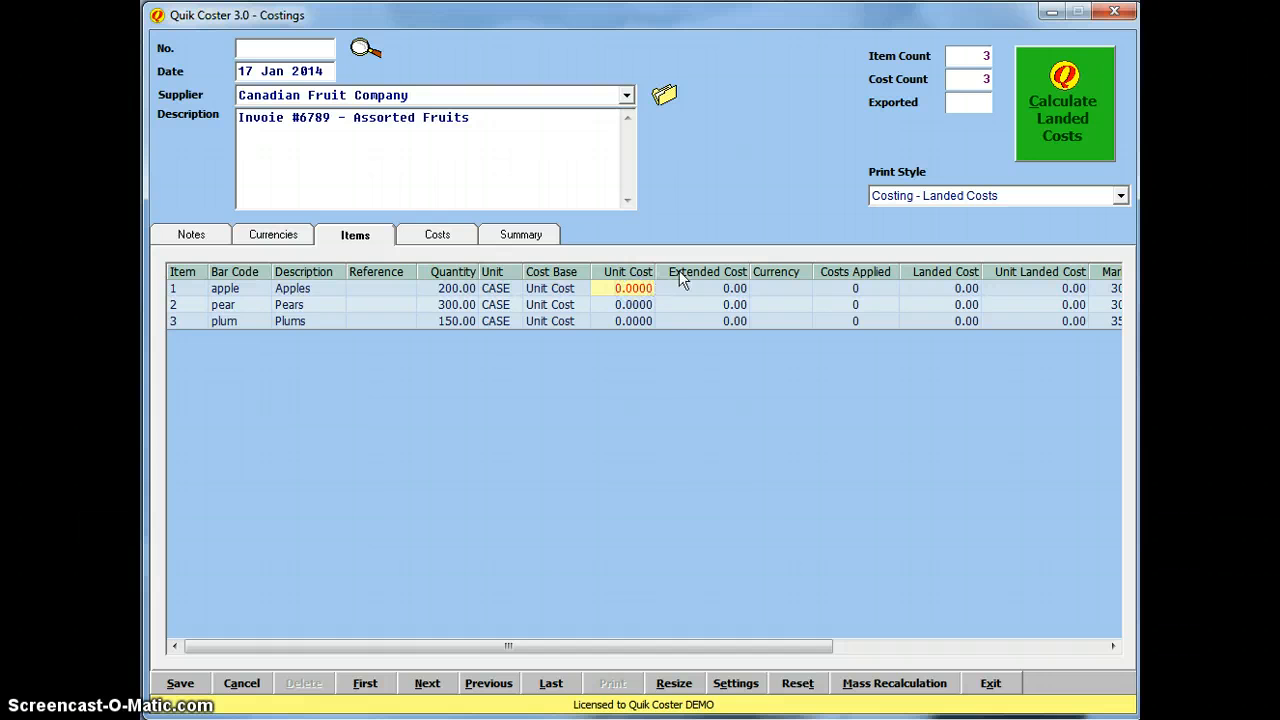
click(565, 288)
click(550, 289)
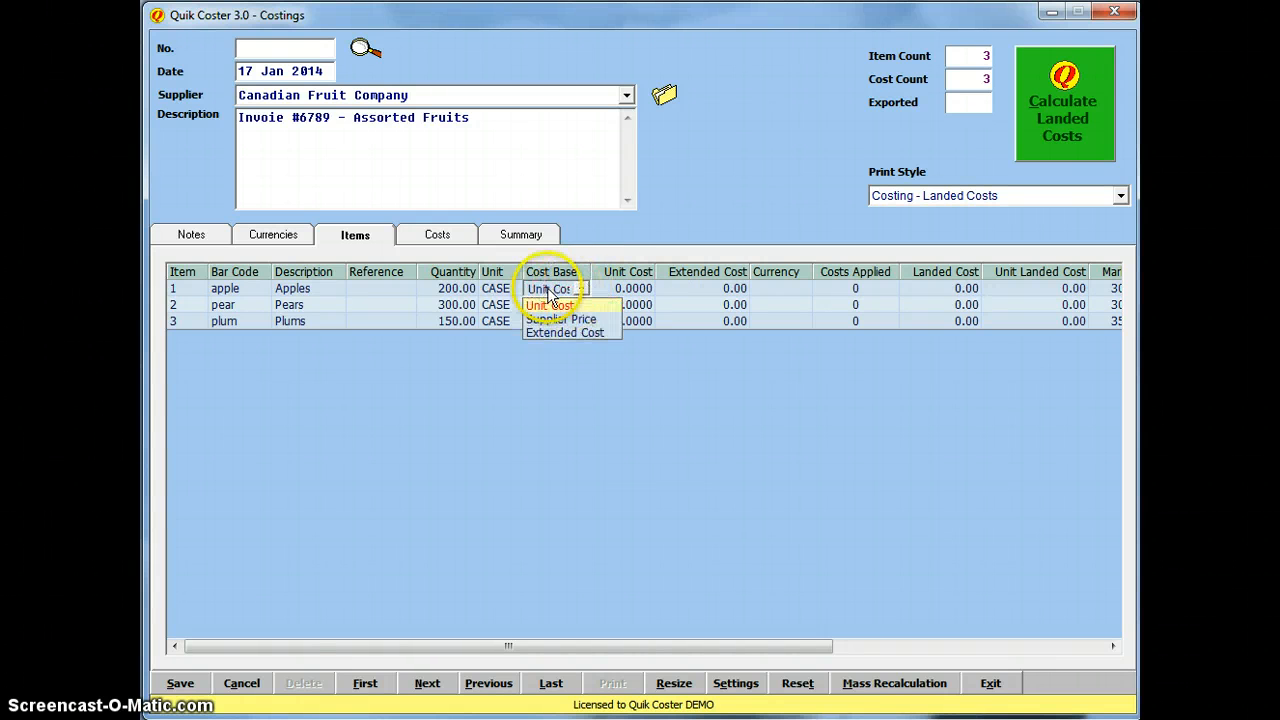
click(562, 319)
click(568, 308)
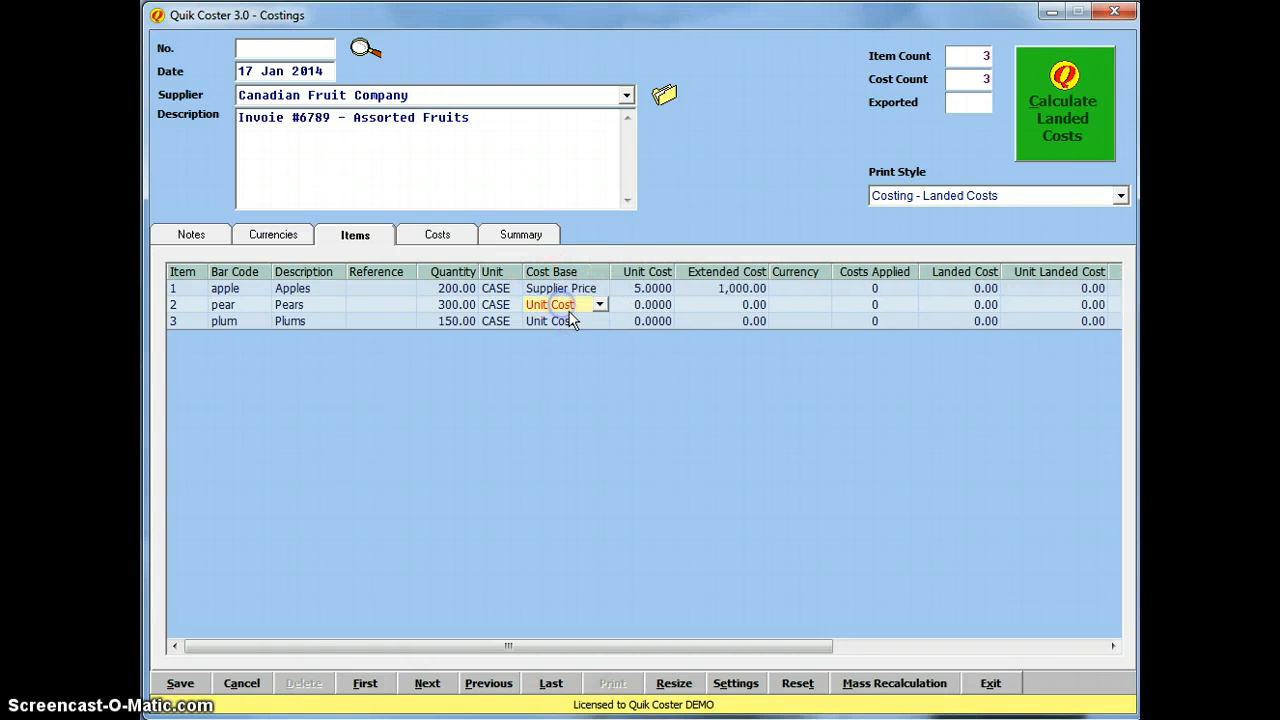
click(600, 304)
click(588, 334)
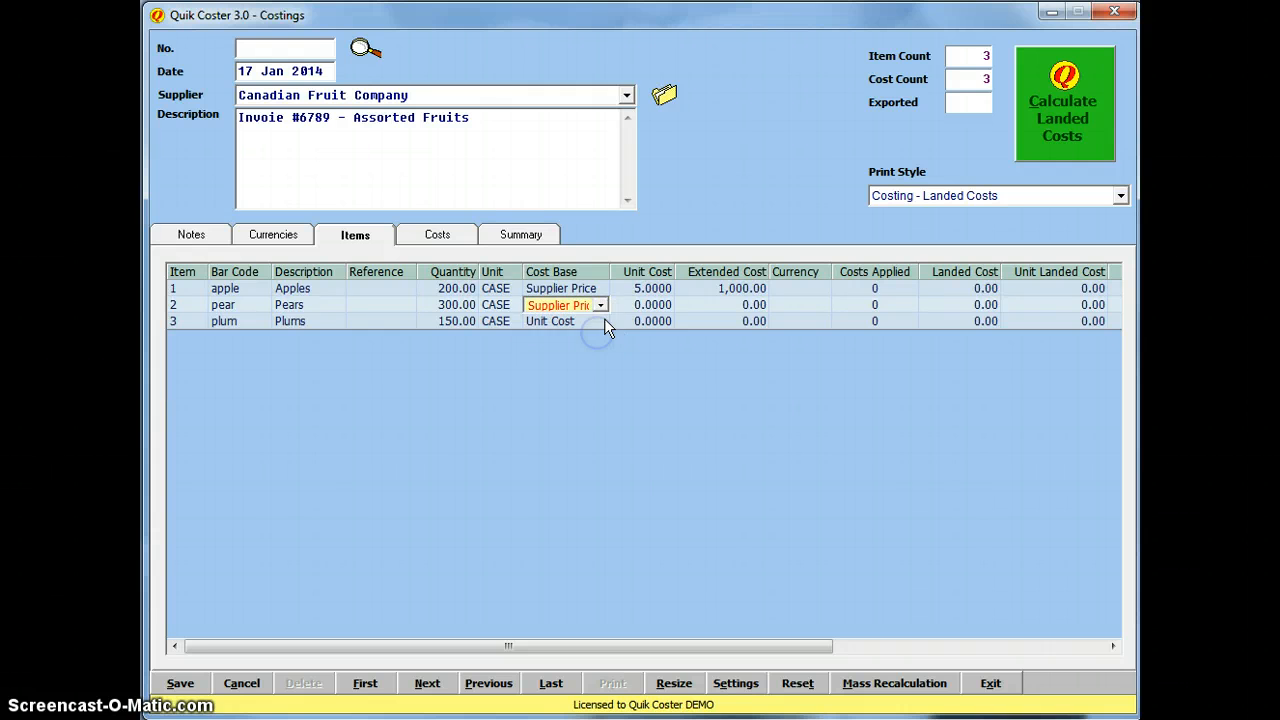
click(603, 320)
click(603, 320)
click(592, 350)
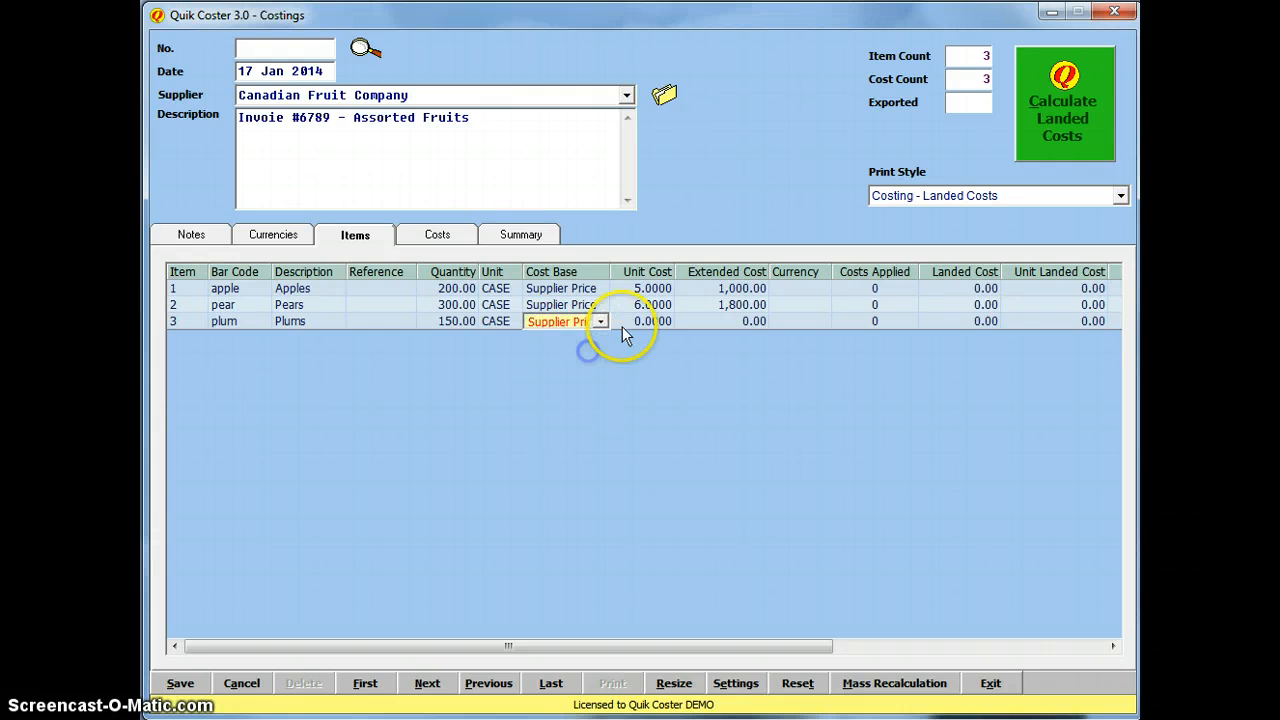
click(668, 318)
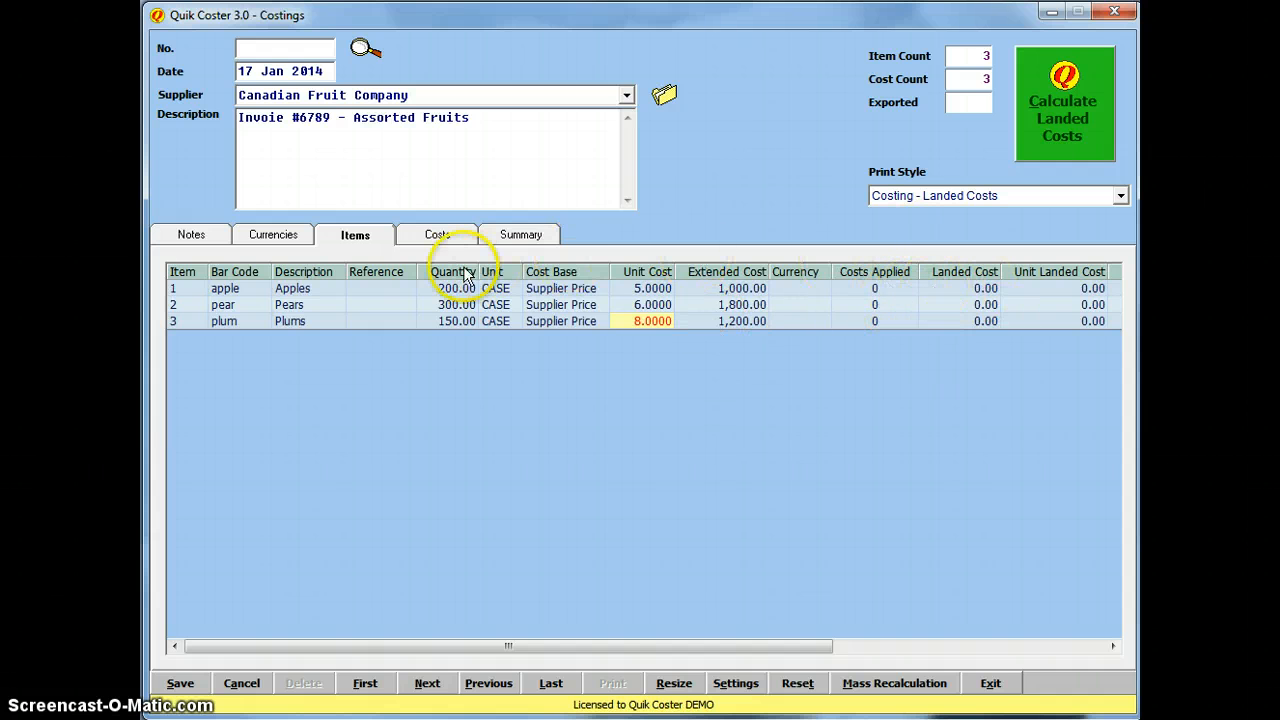
Step: Set the currency of all three fruit items to CAN Canadian Dollars
click(811, 289)
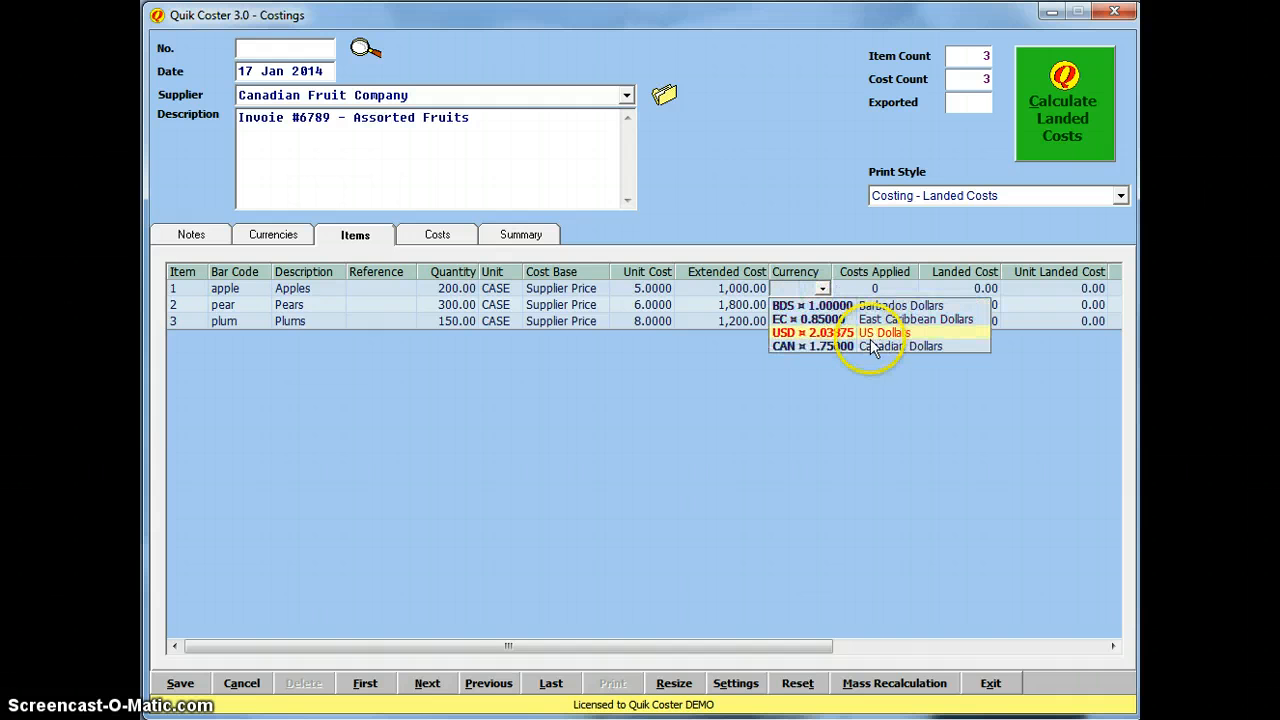
click(894, 348)
click(815, 305)
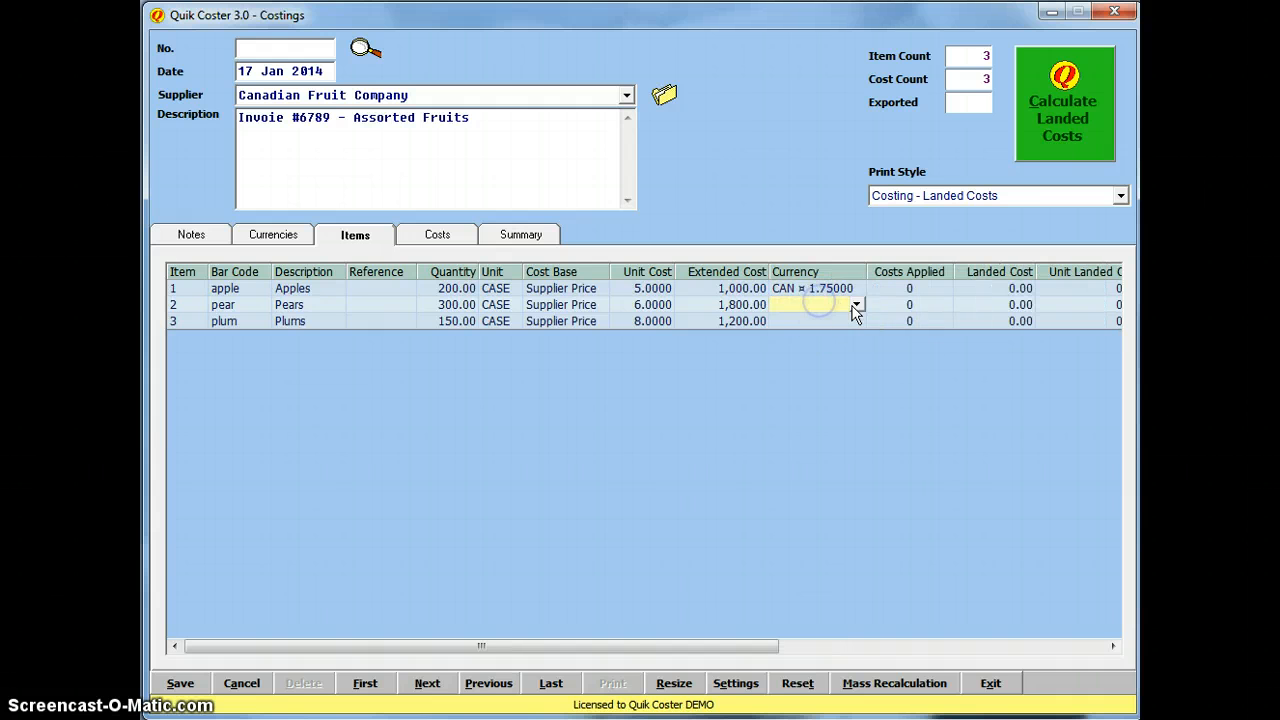
click(857, 305)
click(877, 362)
click(820, 321)
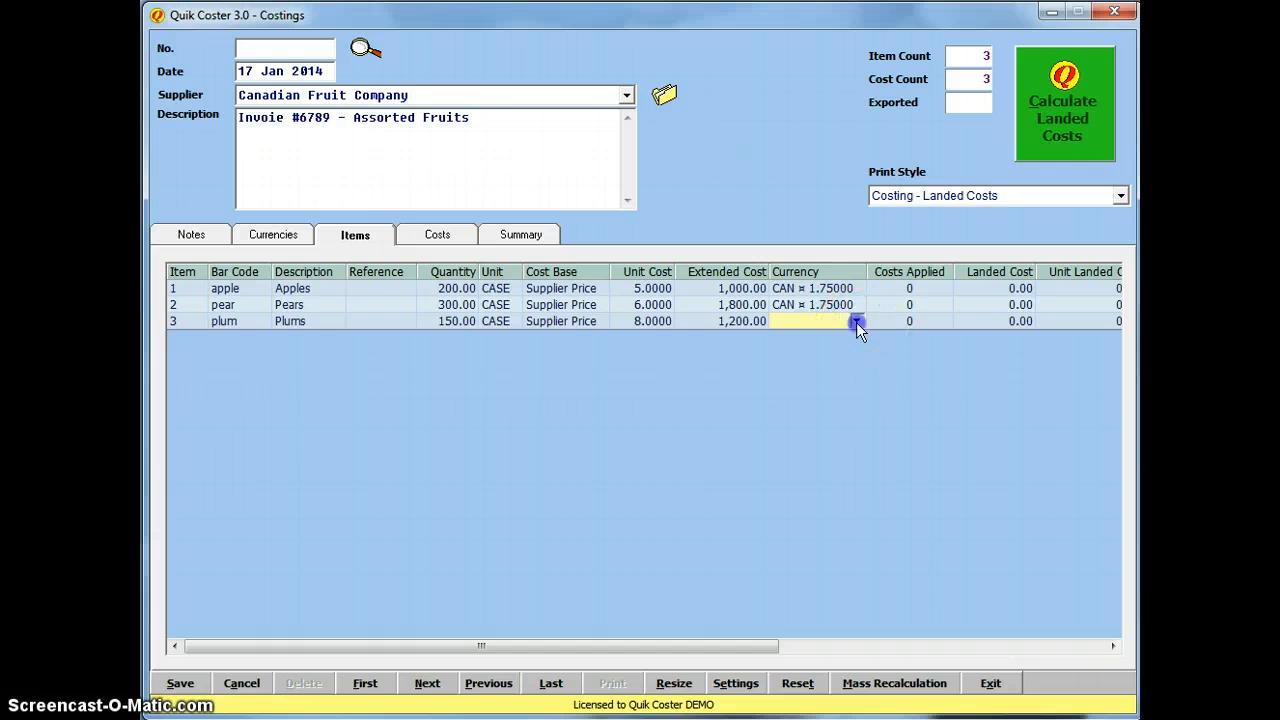
click(857, 321)
click(873, 378)
click(912, 290)
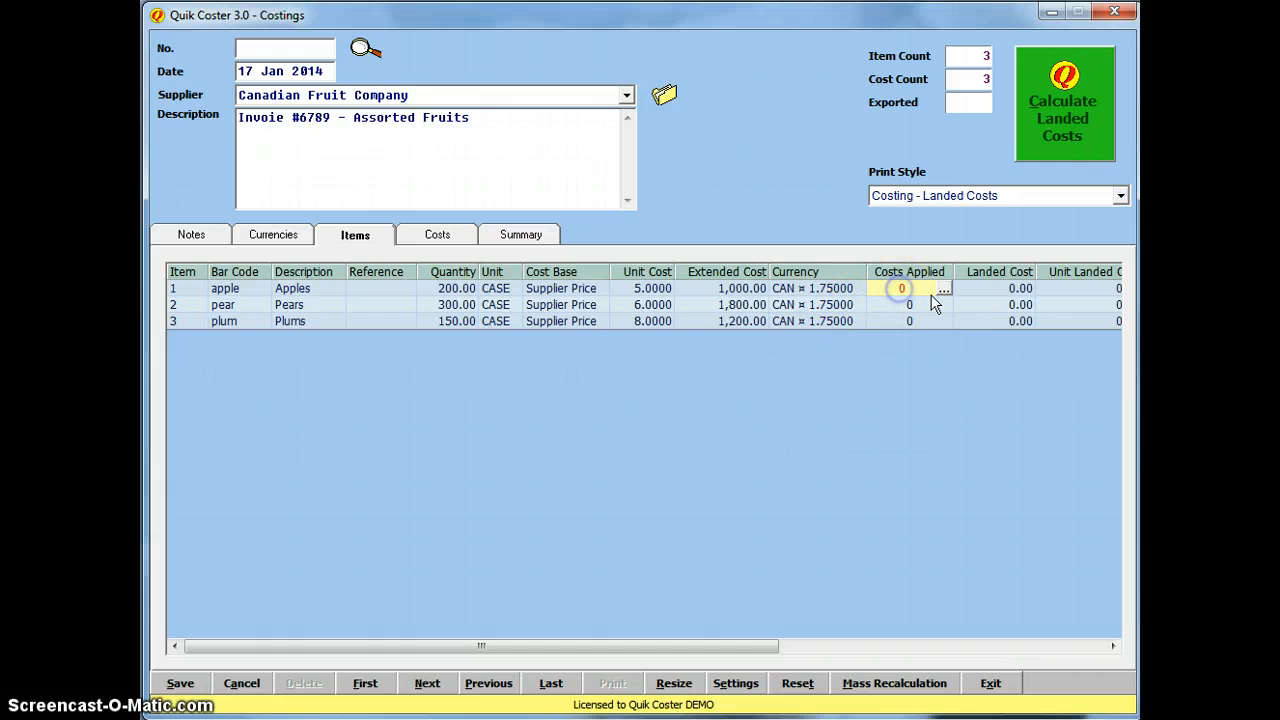
Step: On the Costs list, set Duty to 500 in Barbados Dollars
click(440, 234)
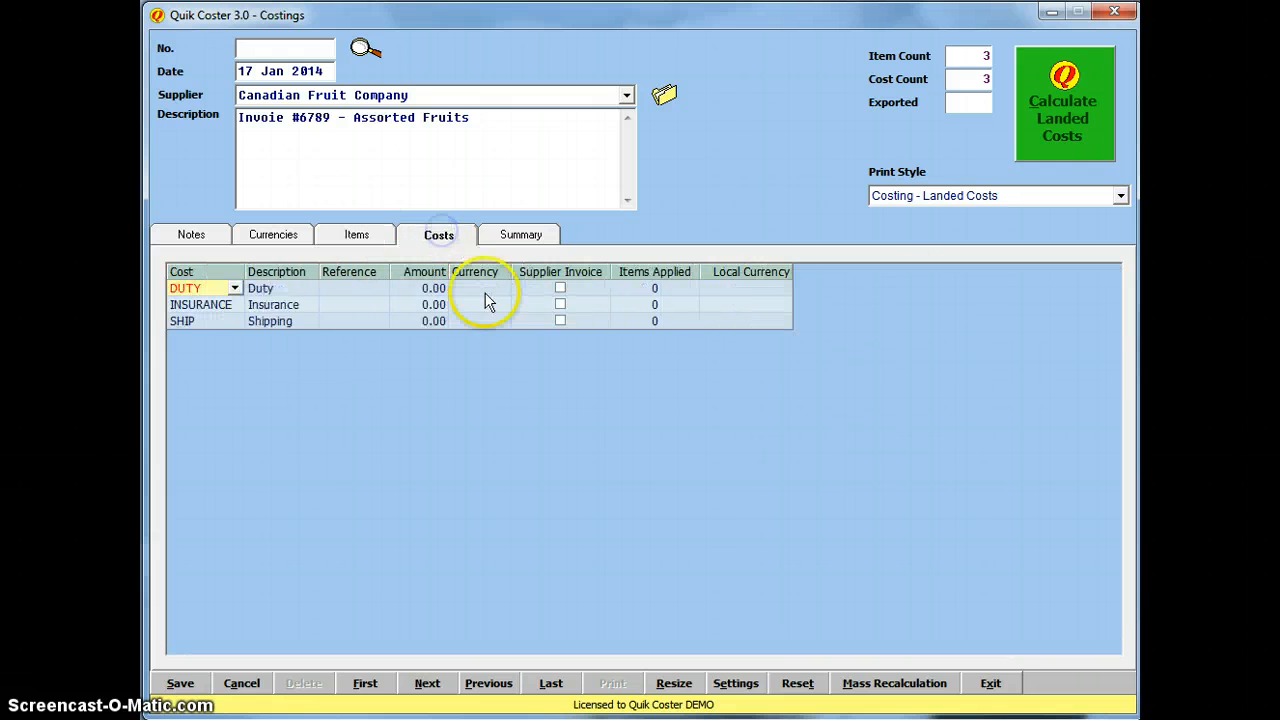
click(425, 289)
click(351, 289)
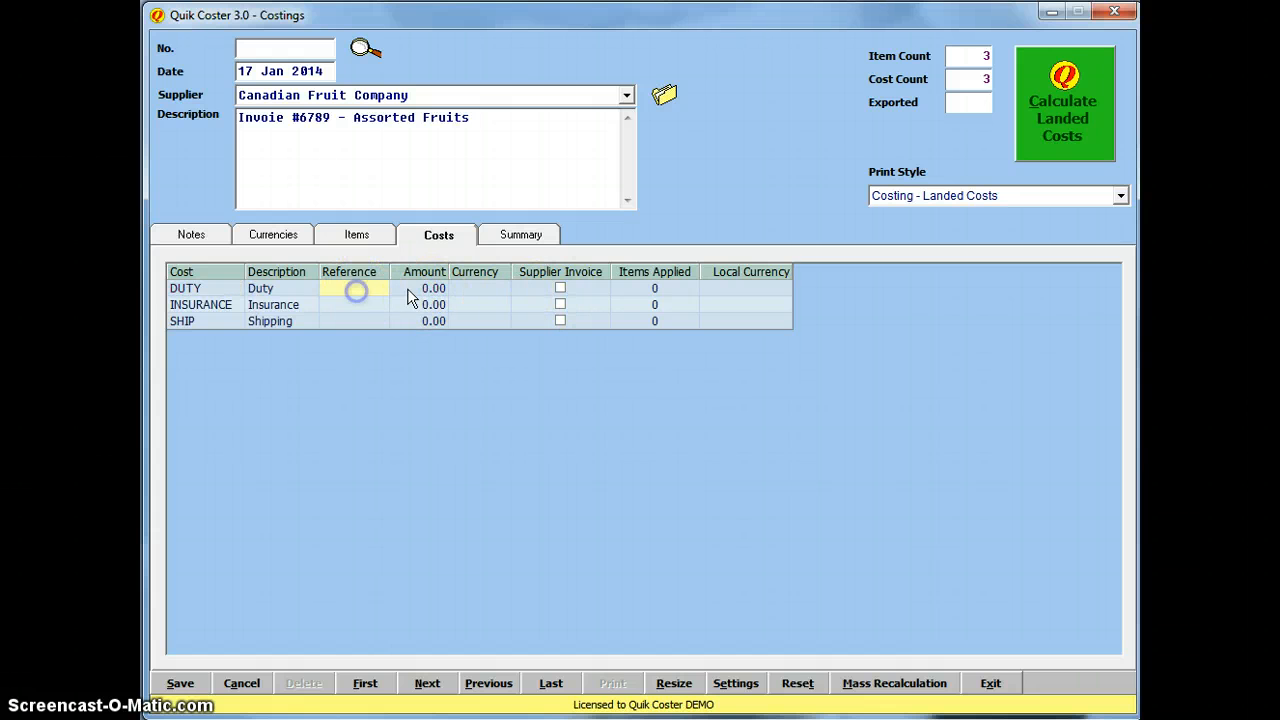
click(436, 289)
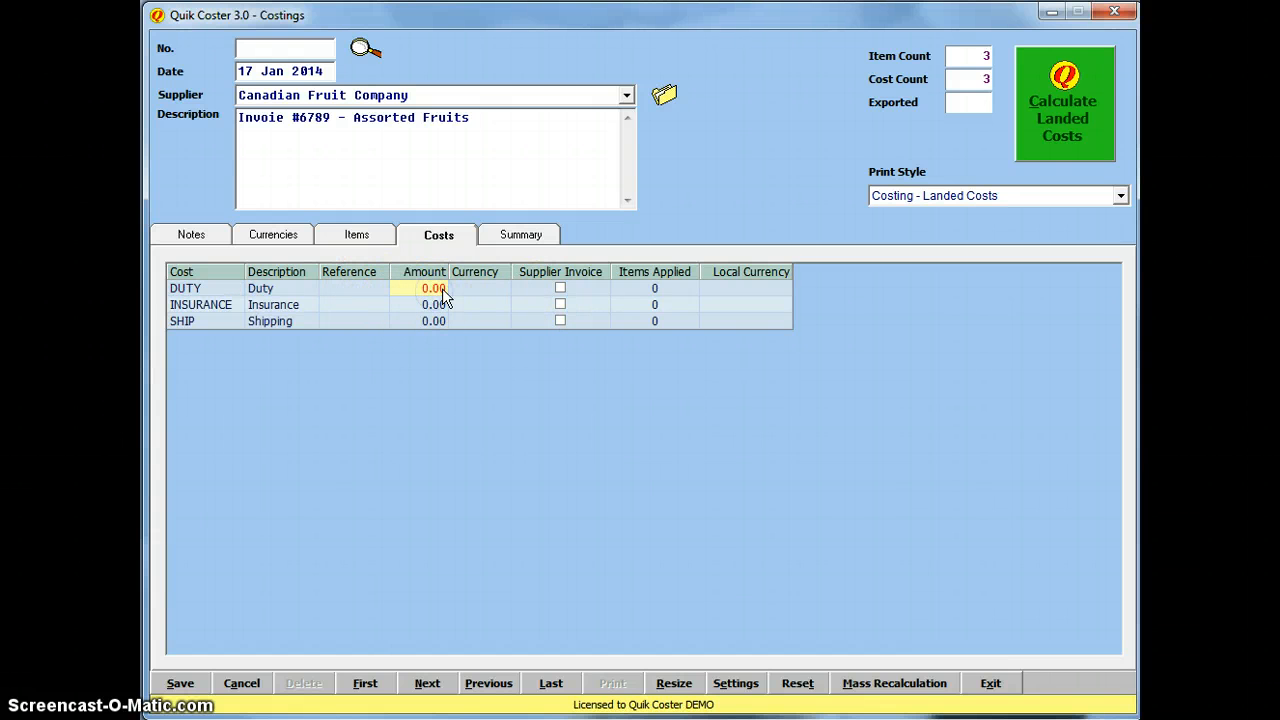
text(500)
key(Return)
key(Right)
key(Return)
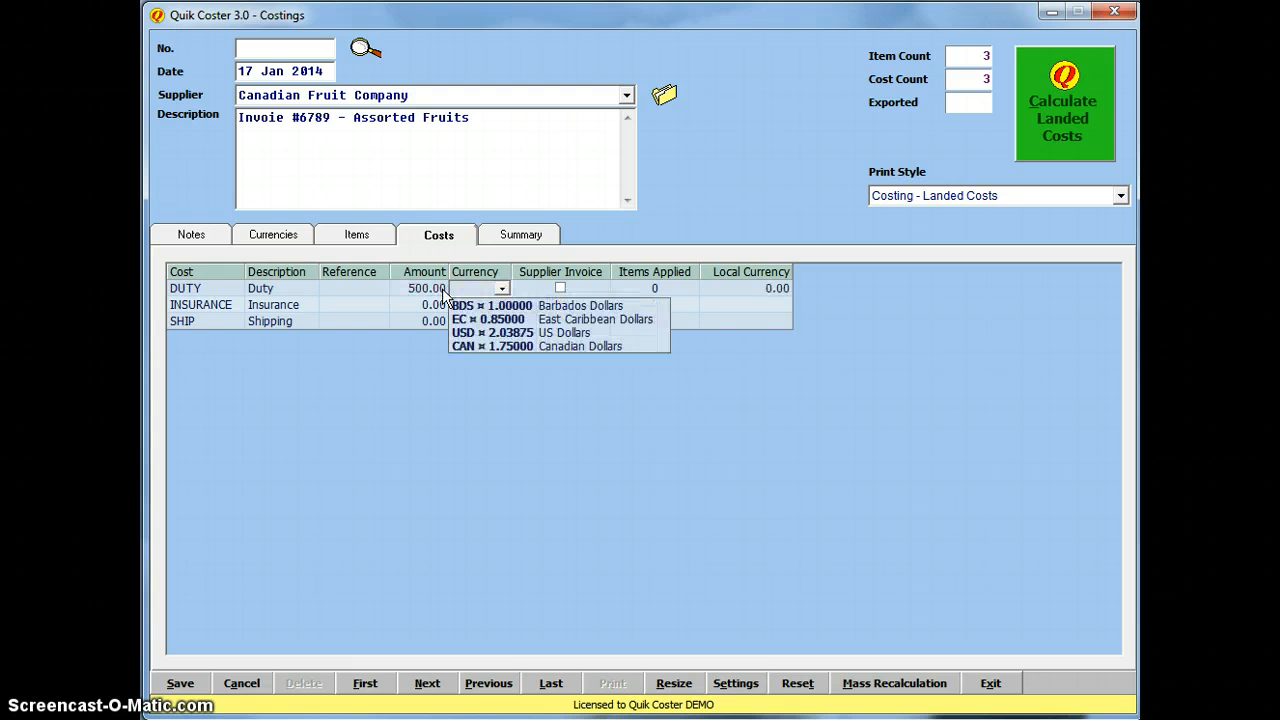
click(556, 305)
click(470, 318)
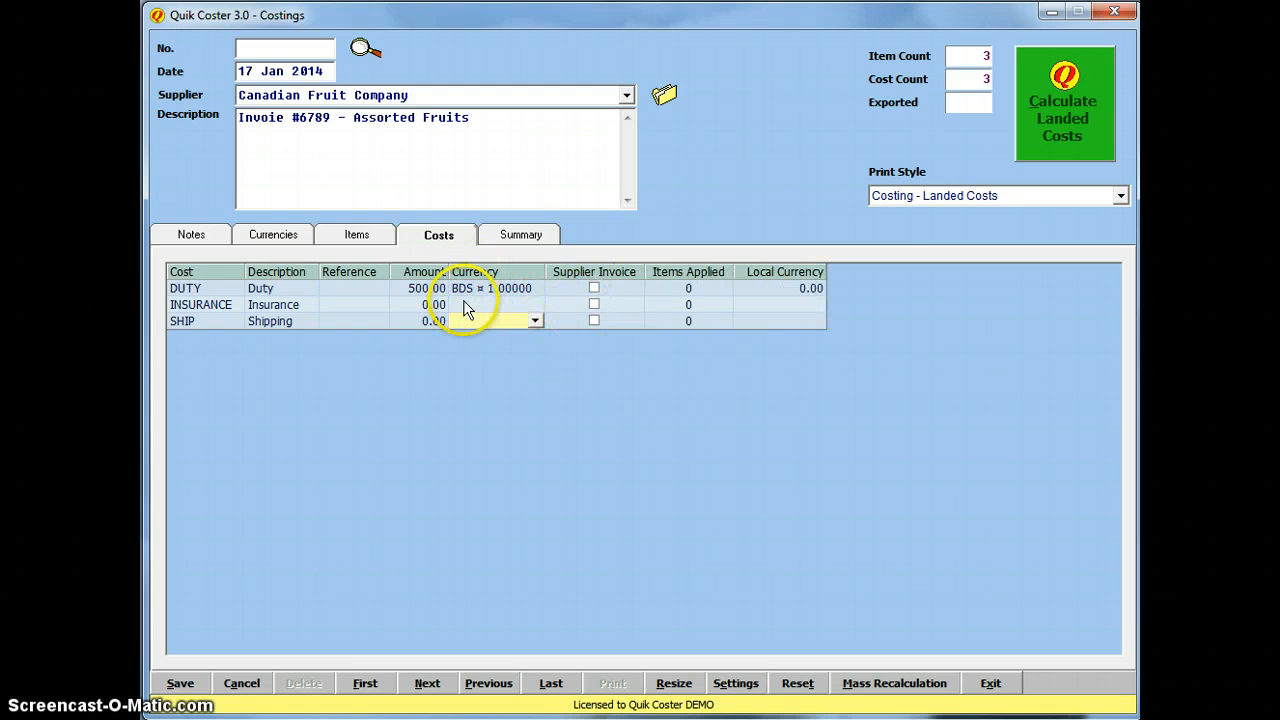
Step: Set Insurance to 890 in Barbados Dollars
click(478, 304)
click(535, 304)
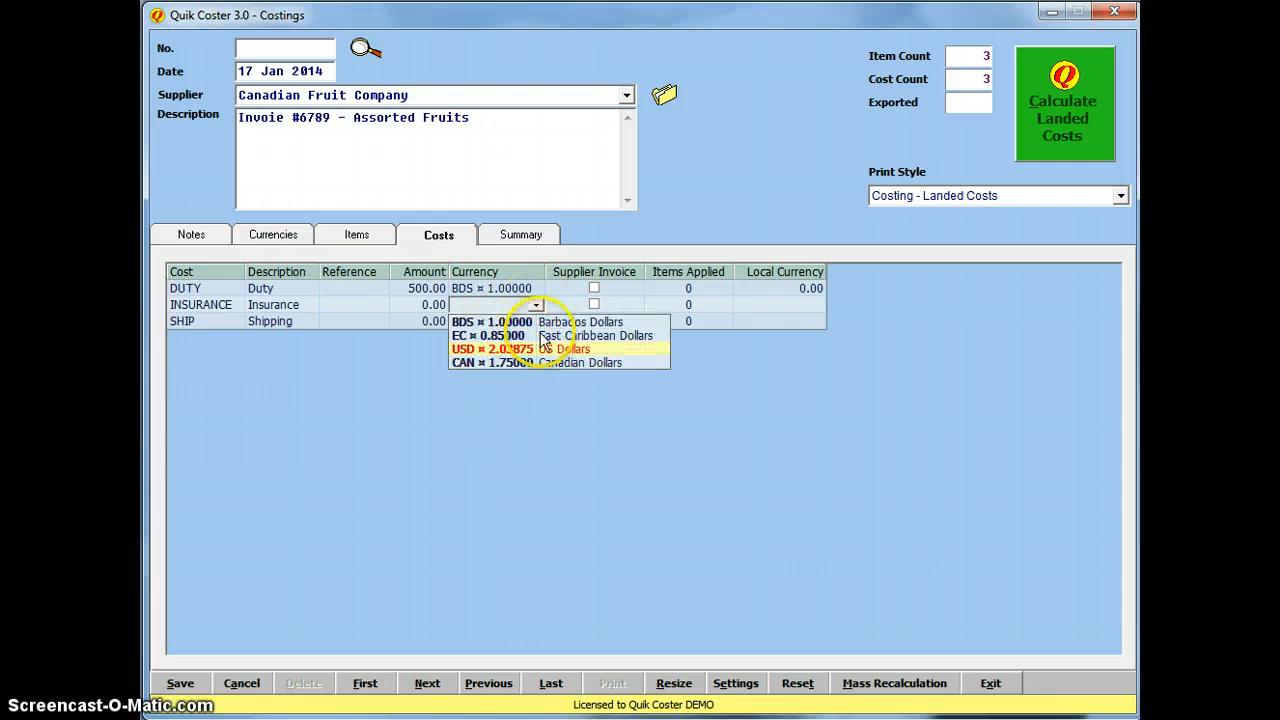
click(557, 321)
click(421, 308)
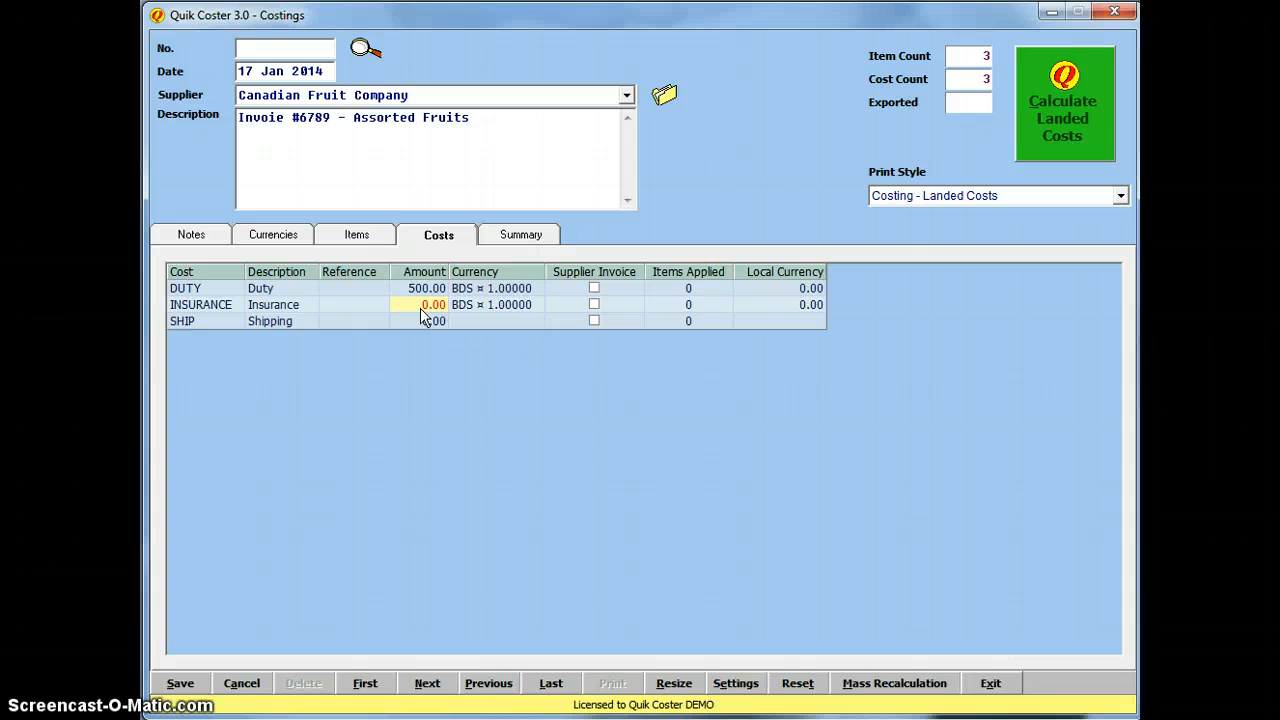
text(89)
text(89)
click(415, 322)
Step: Set Shipping to 1,200 in Canadian Dollars and add a fourth cost line
text(1200)
key(Return)
click(490, 321)
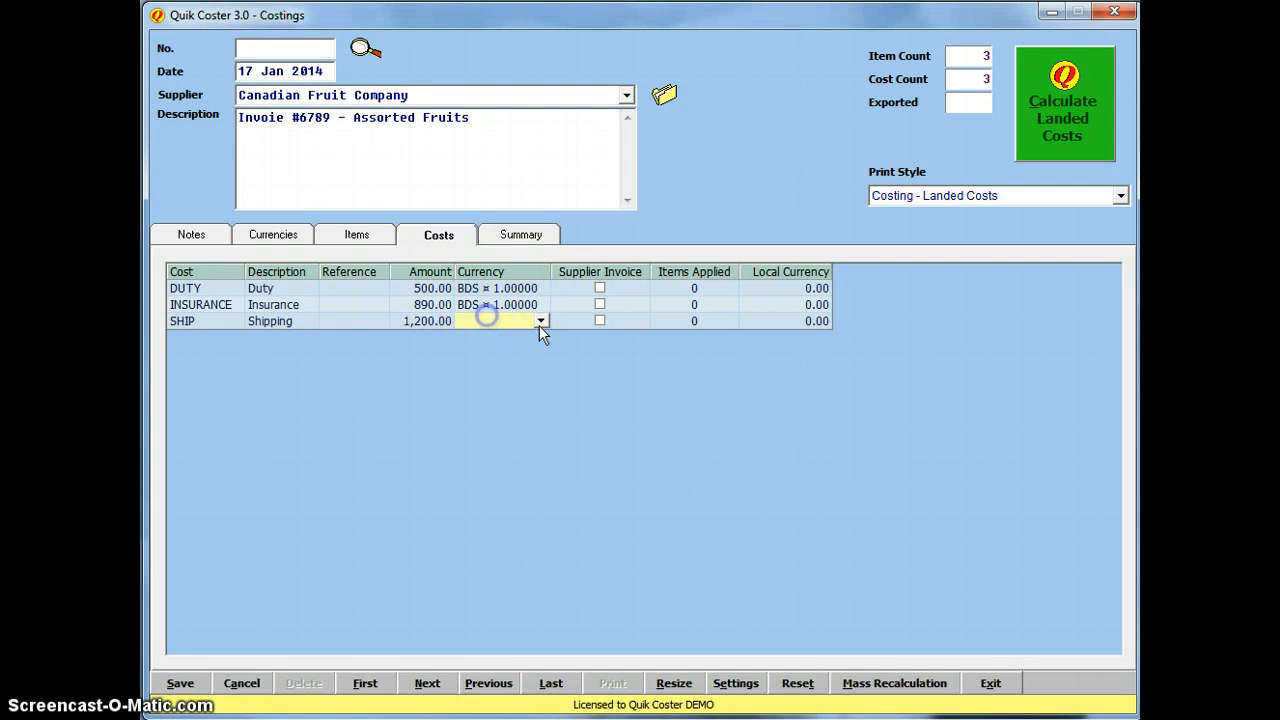
click(541, 321)
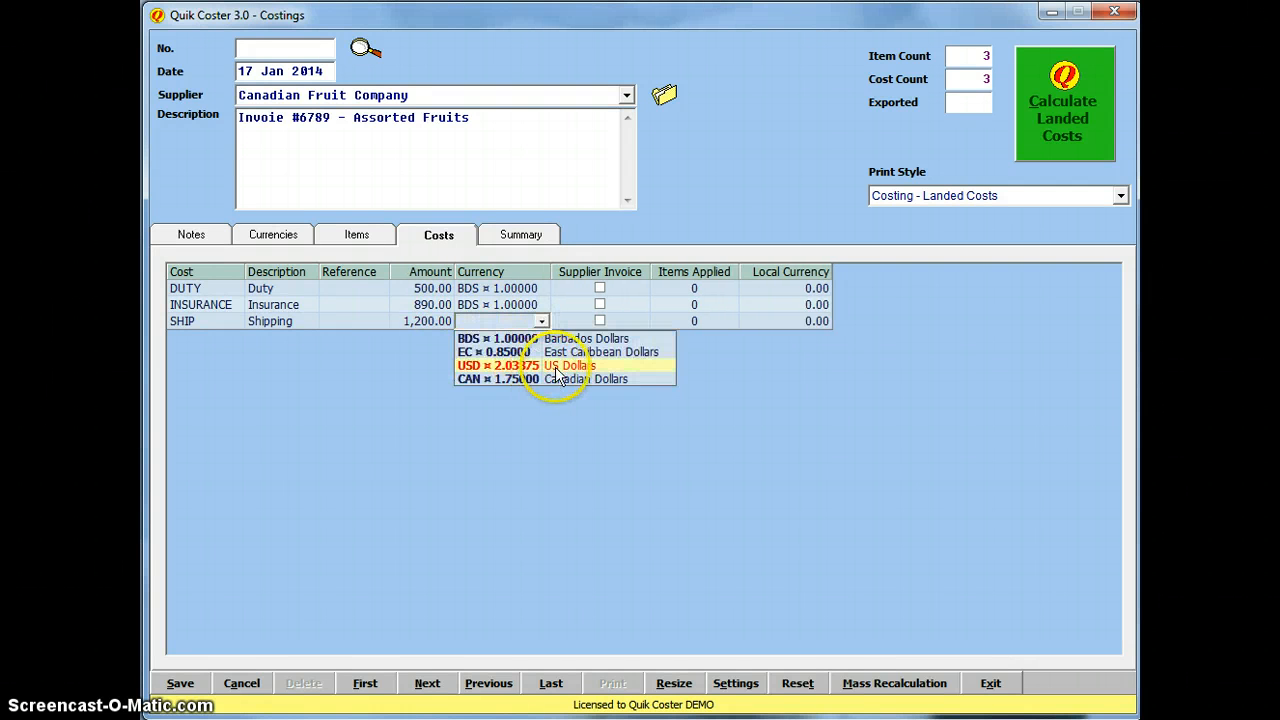
click(534, 380)
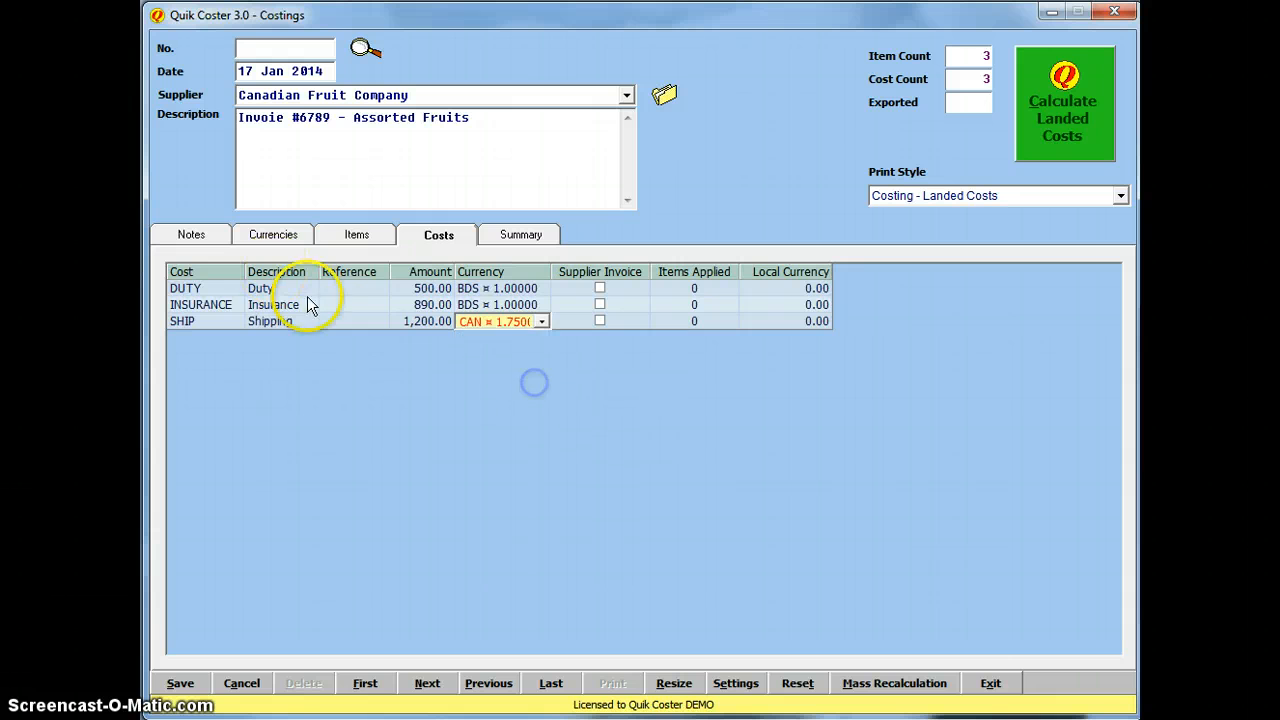
click(395, 319)
key(Down)
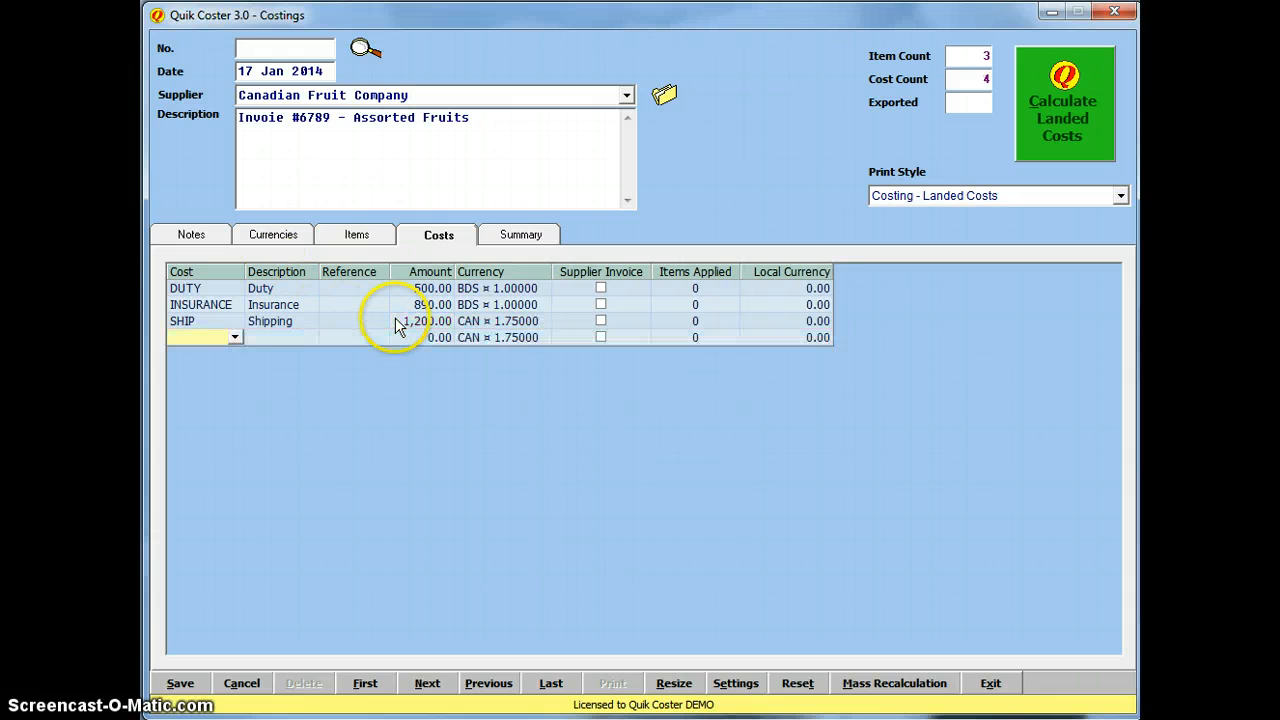
Step: Make the new line a FREIGHT cost of 100.00 in USD
click(236, 340)
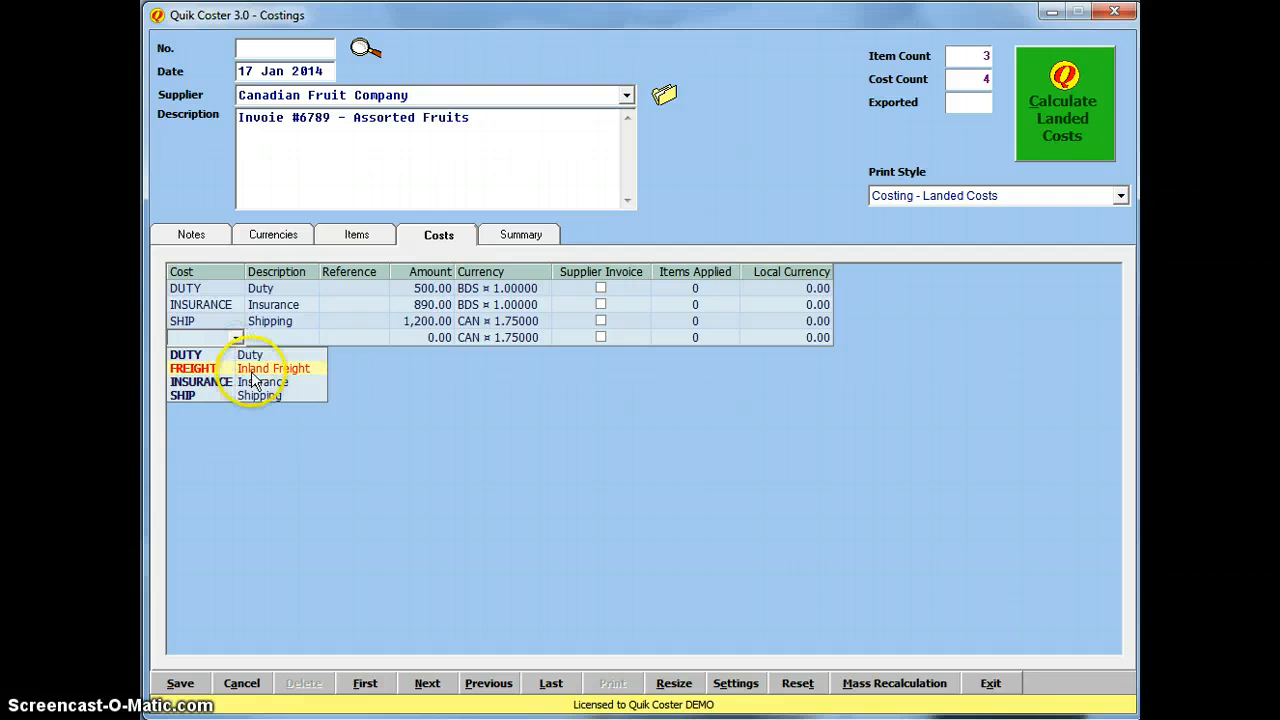
click(254, 369)
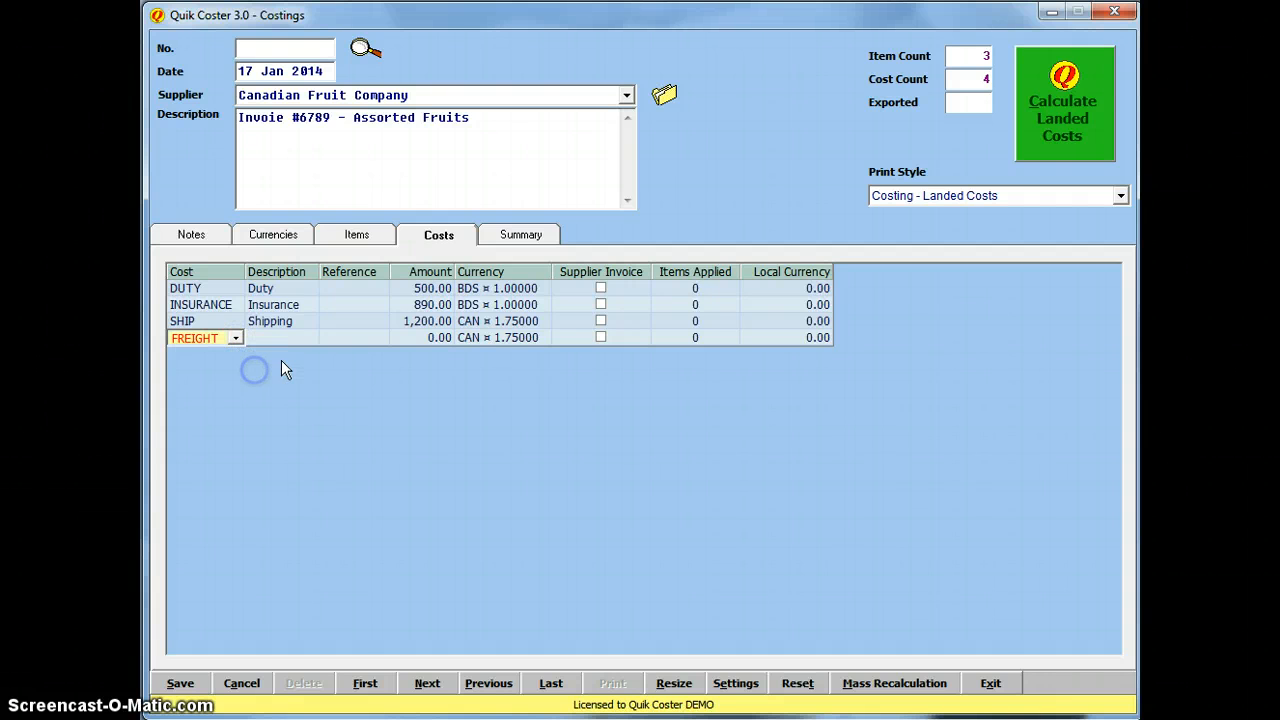
click(410, 337)
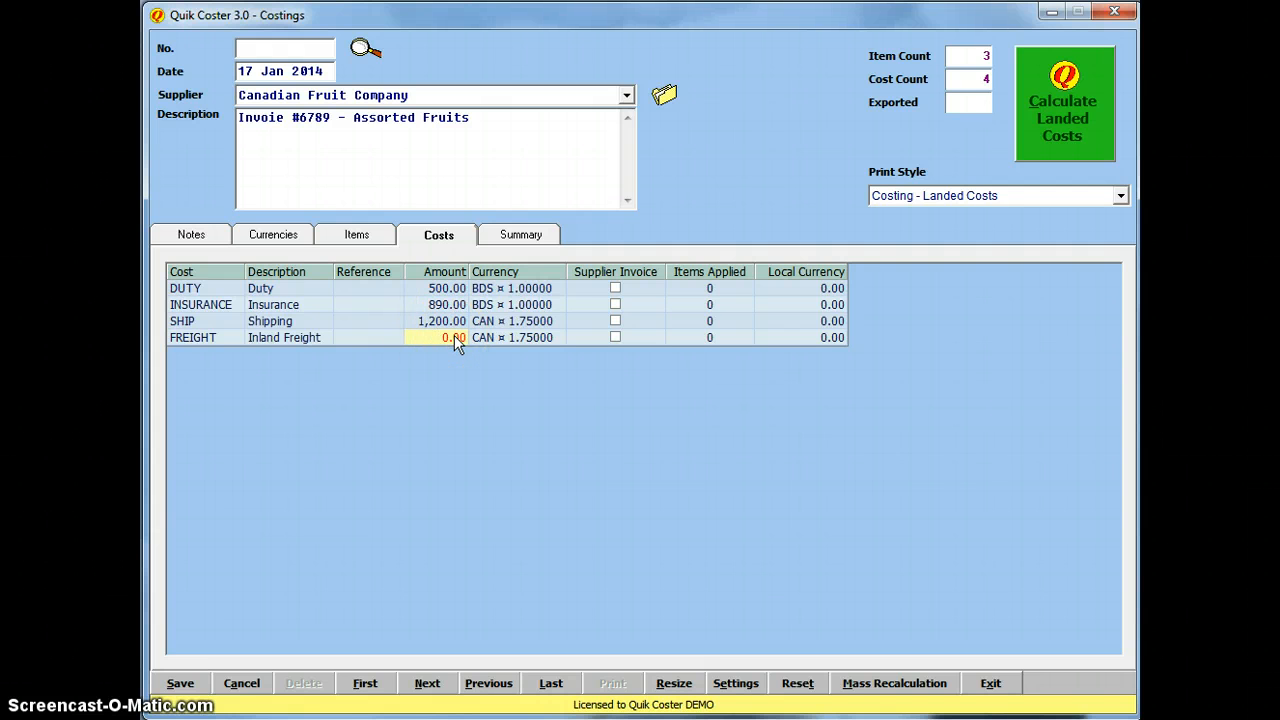
text(100)
key(Return)
click(484, 340)
click(556, 339)
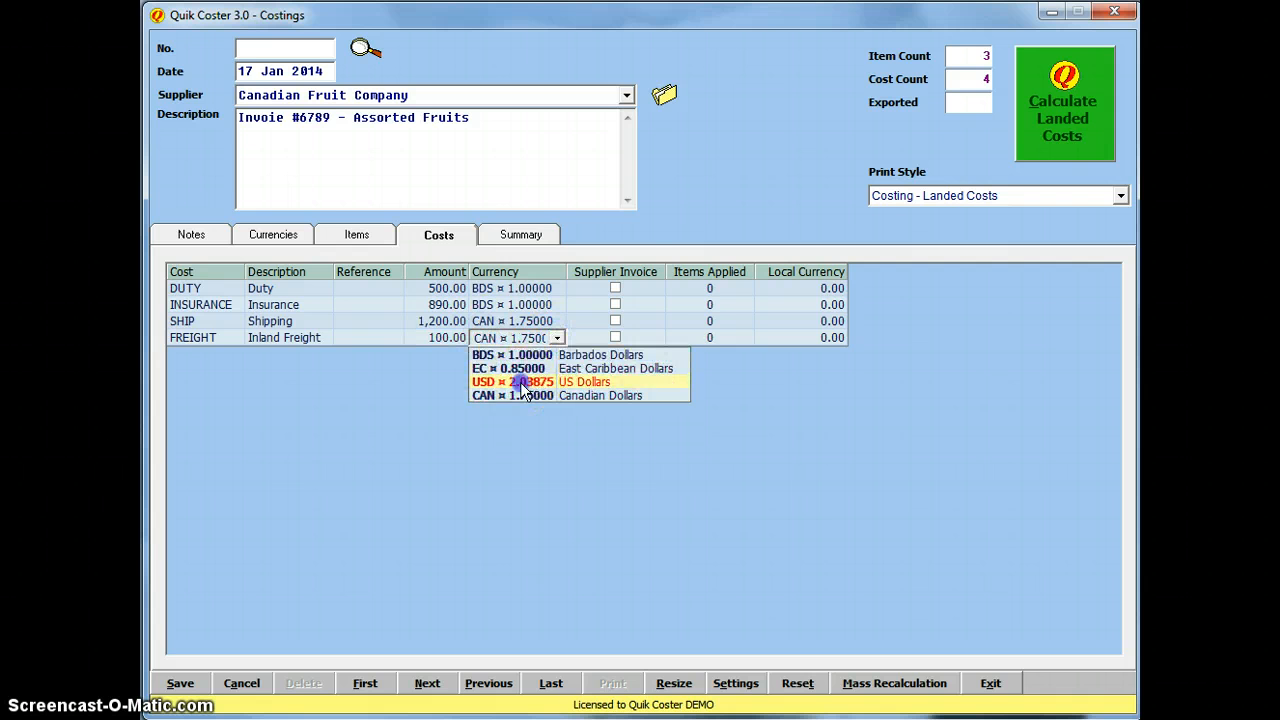
click(521, 382)
click(664, 320)
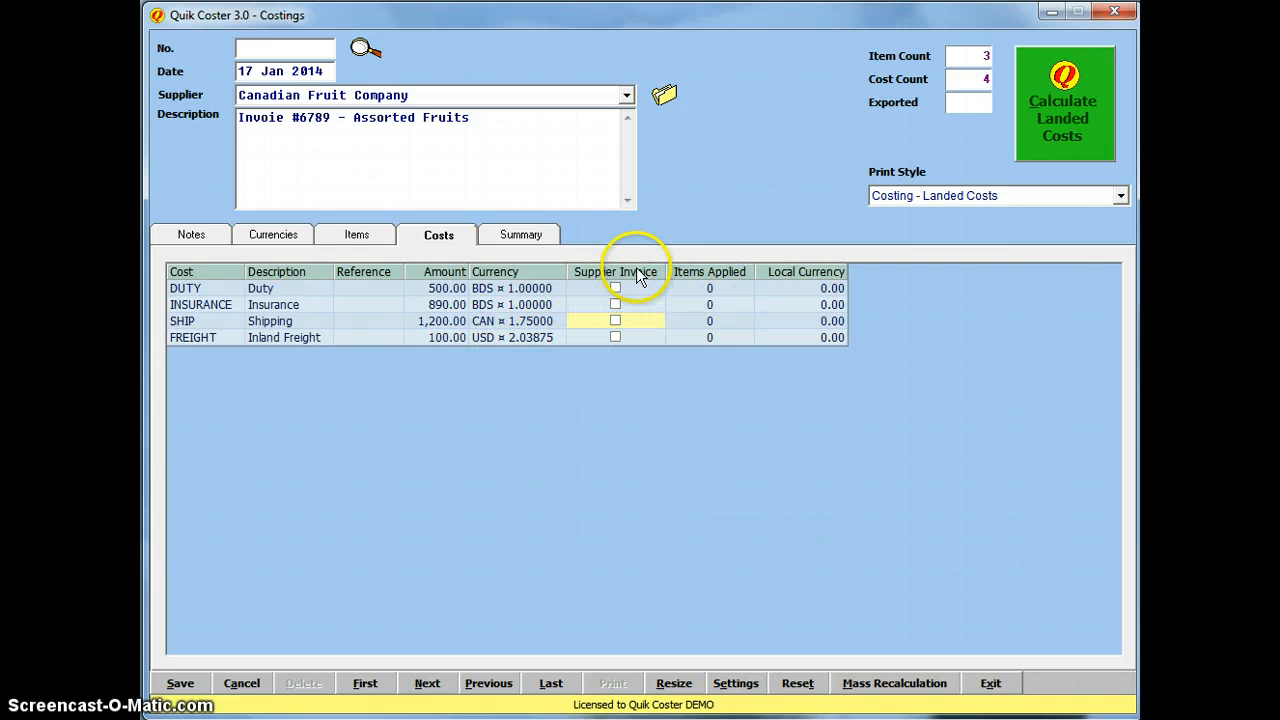
Step: Apply the Duty cost to apples and pears only, excluding plums
double_click(712, 290)
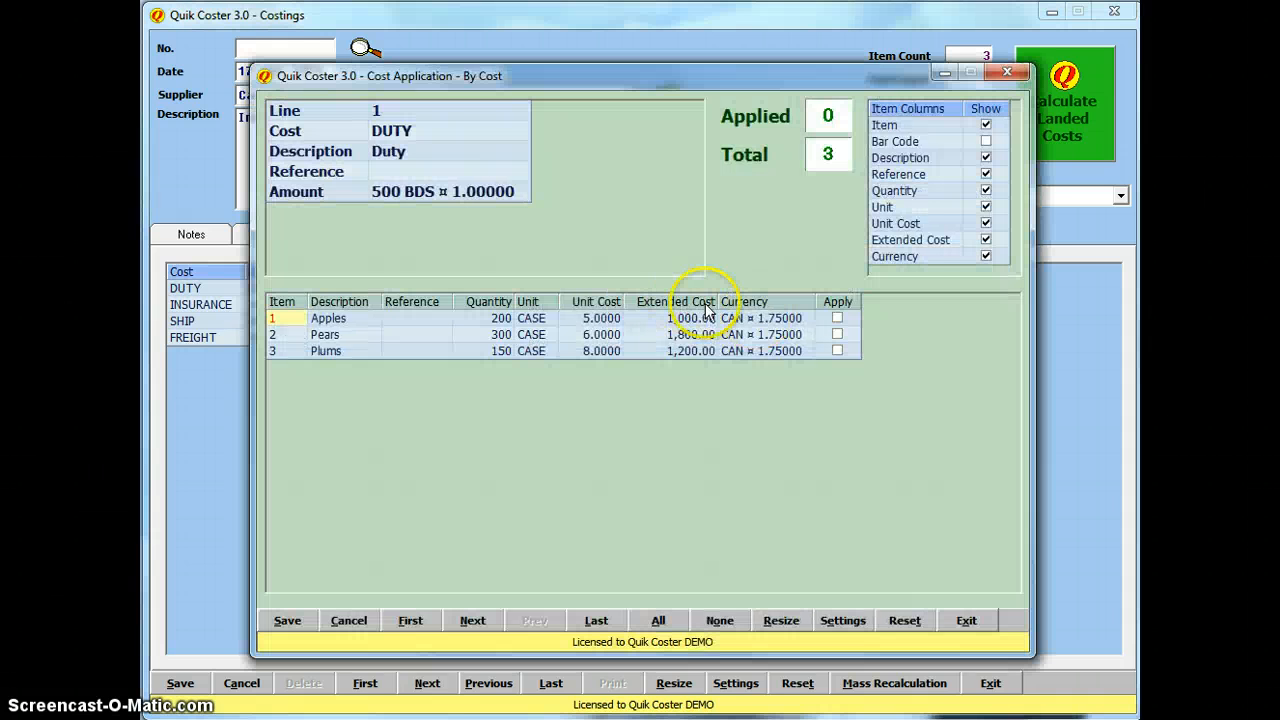
click(684, 627)
click(302, 623)
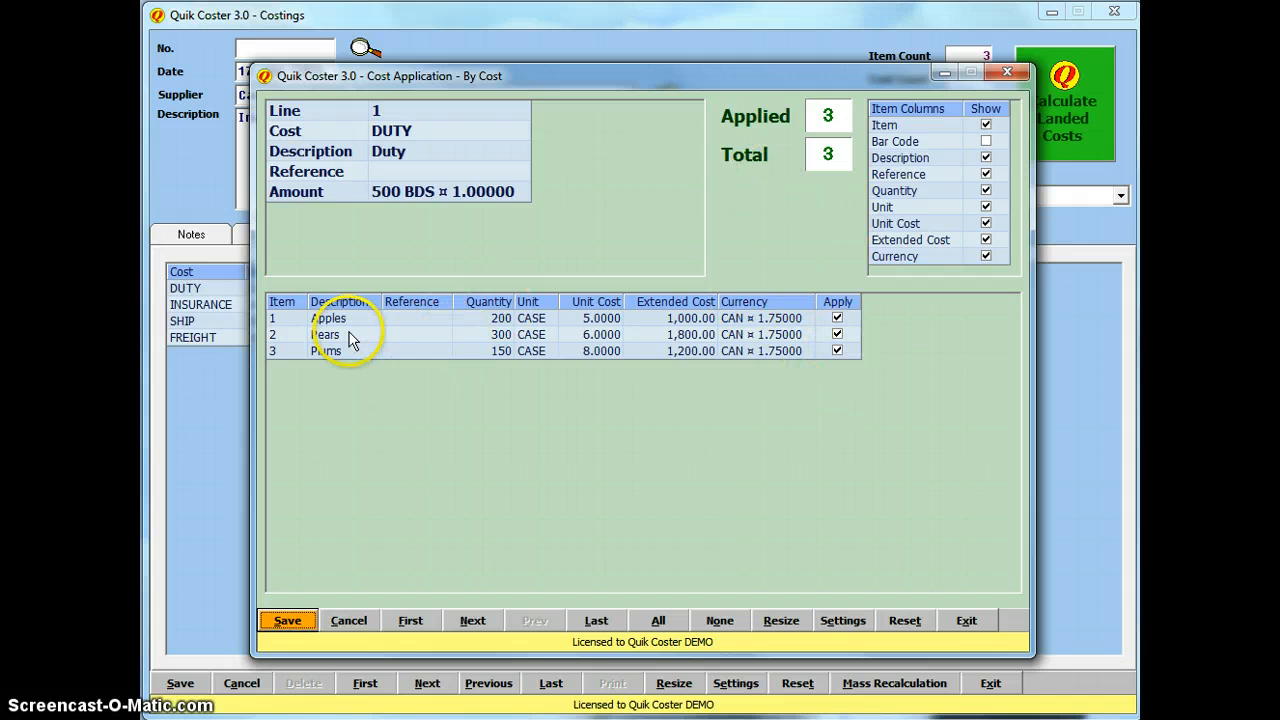
click(837, 351)
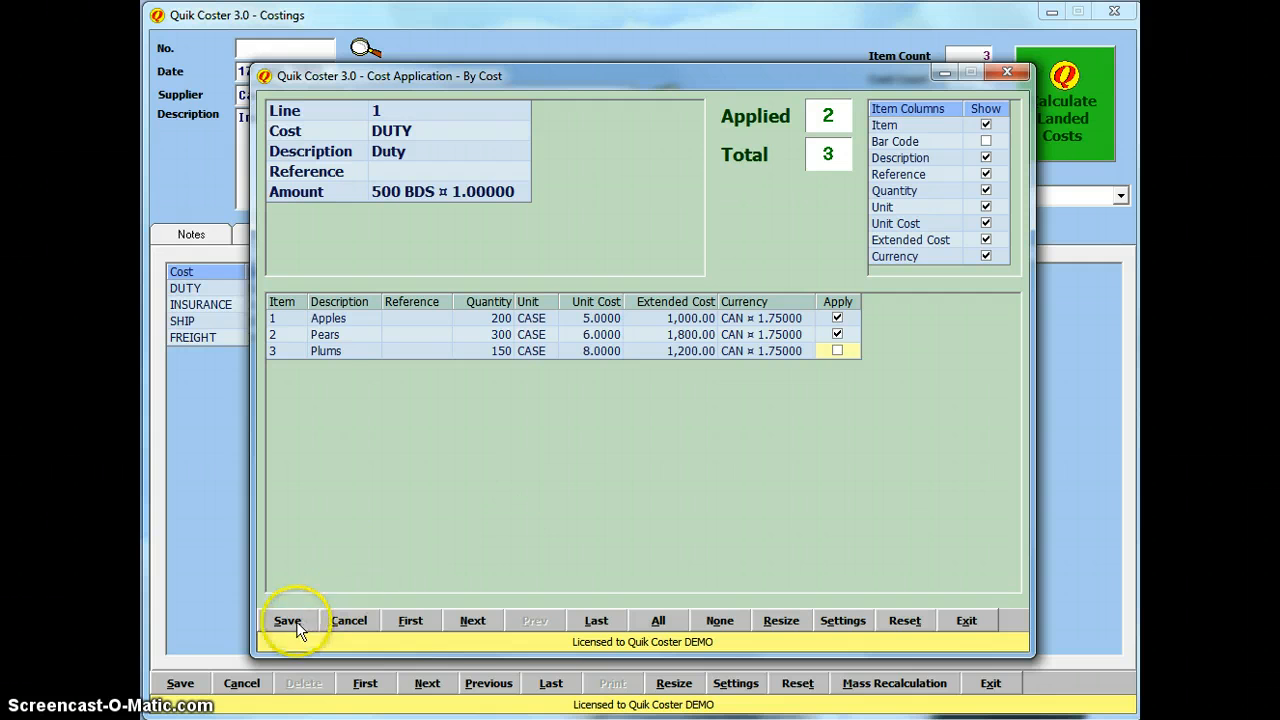
Step: Apply Insurance, Shipping and Inland Freight each to all three items and save
click(473, 621)
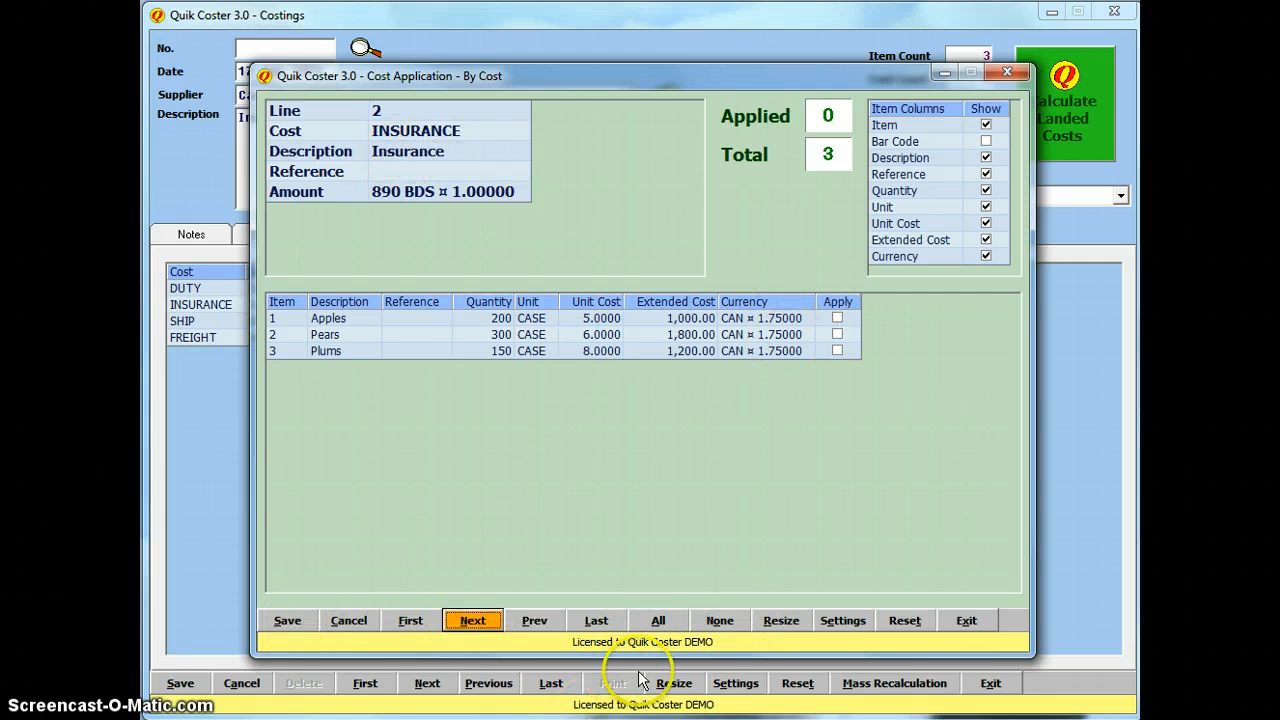
click(662, 621)
click(295, 619)
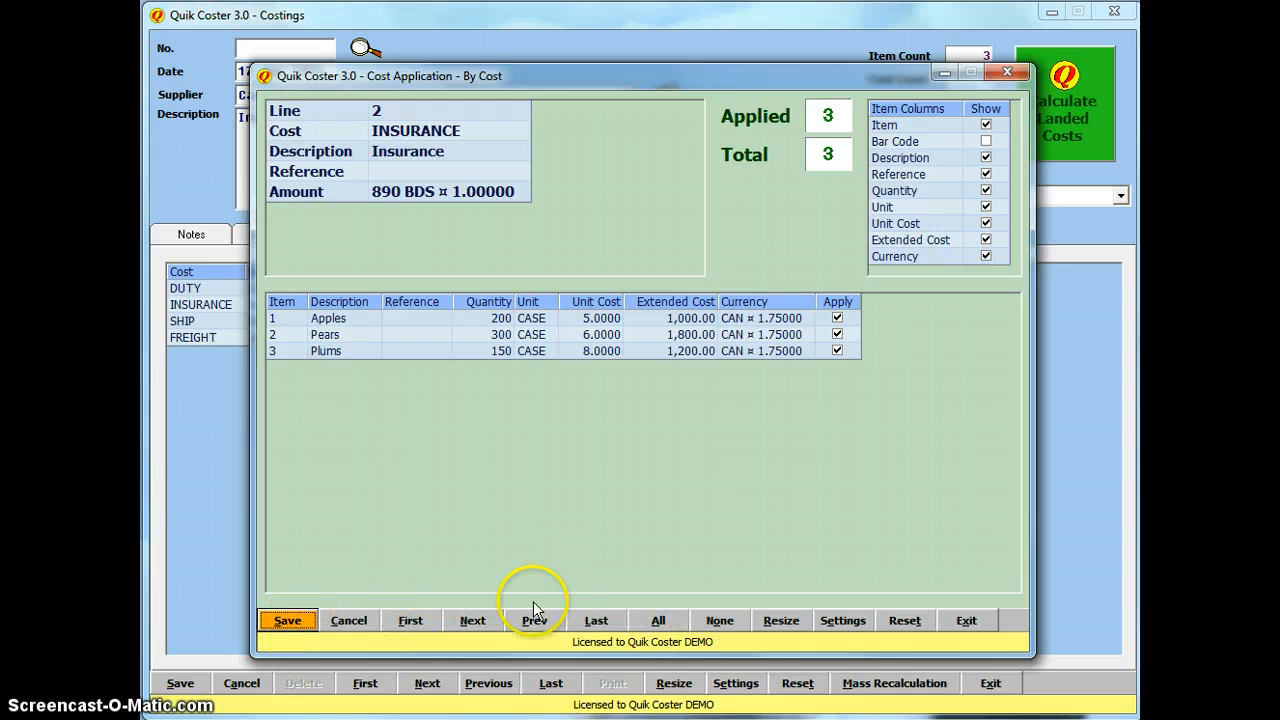
click(473, 620)
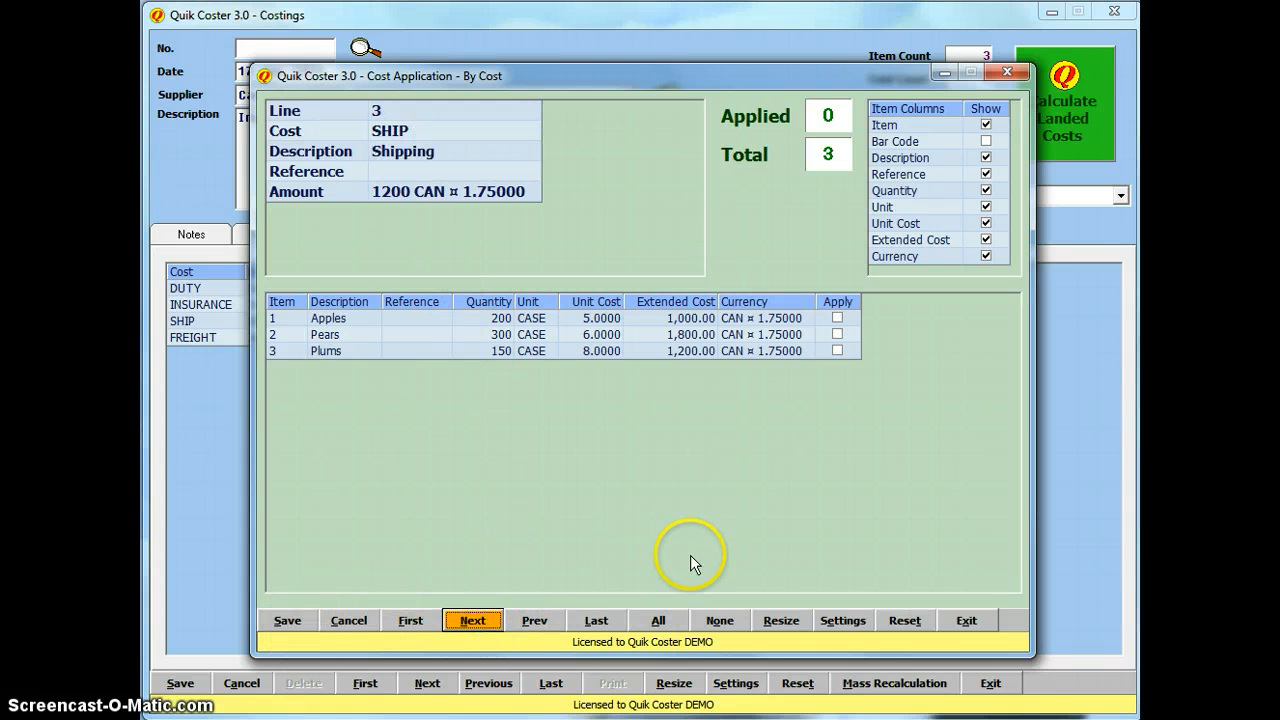
click(658, 621)
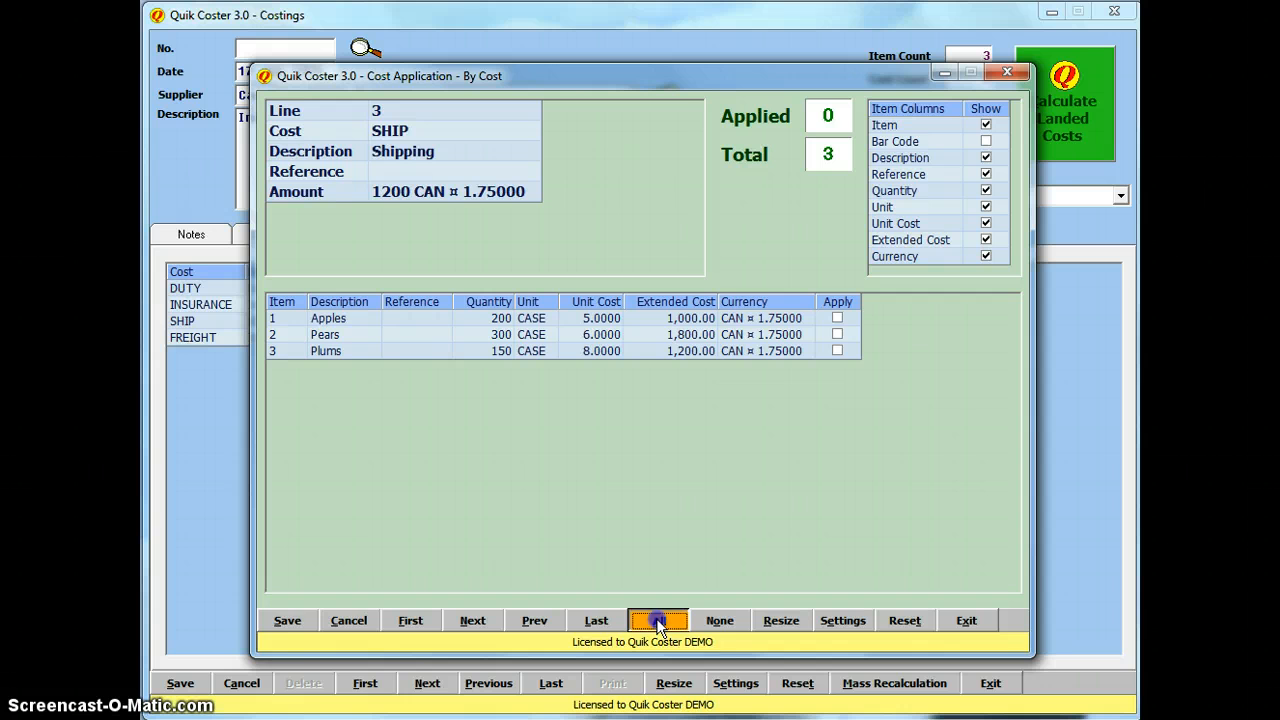
click(287, 621)
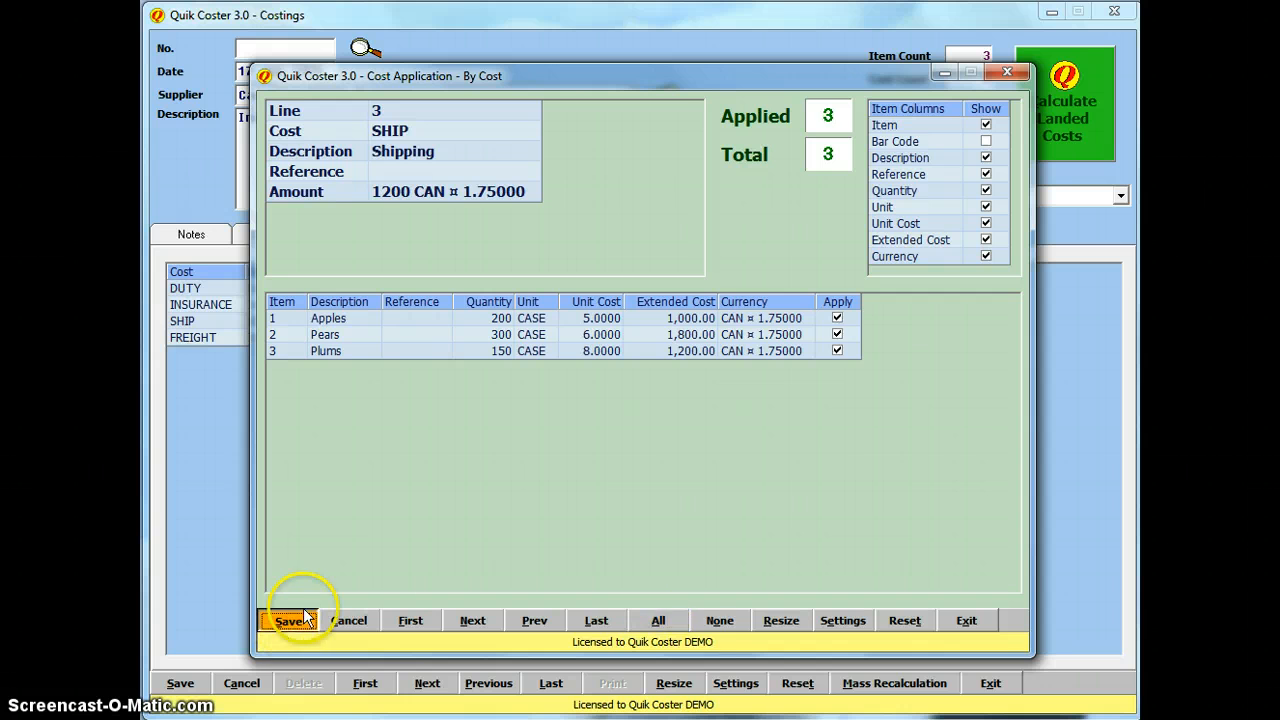
click(470, 620)
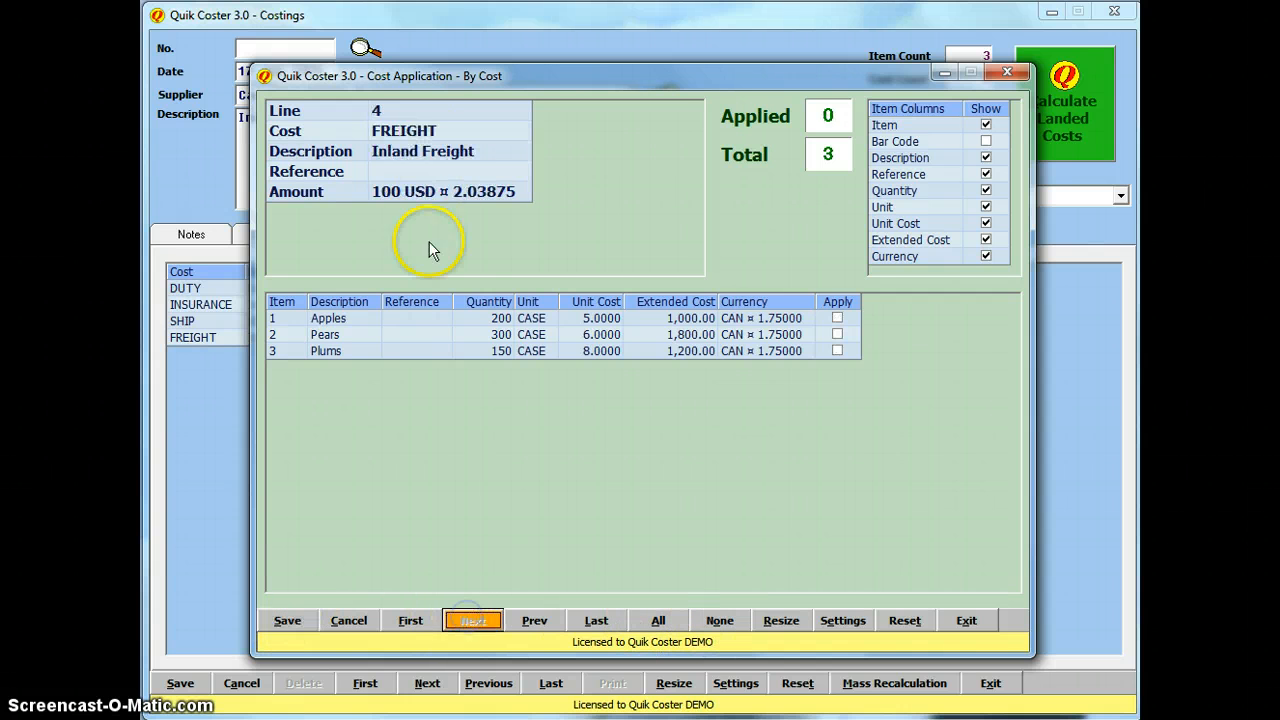
click(658, 621)
click(287, 621)
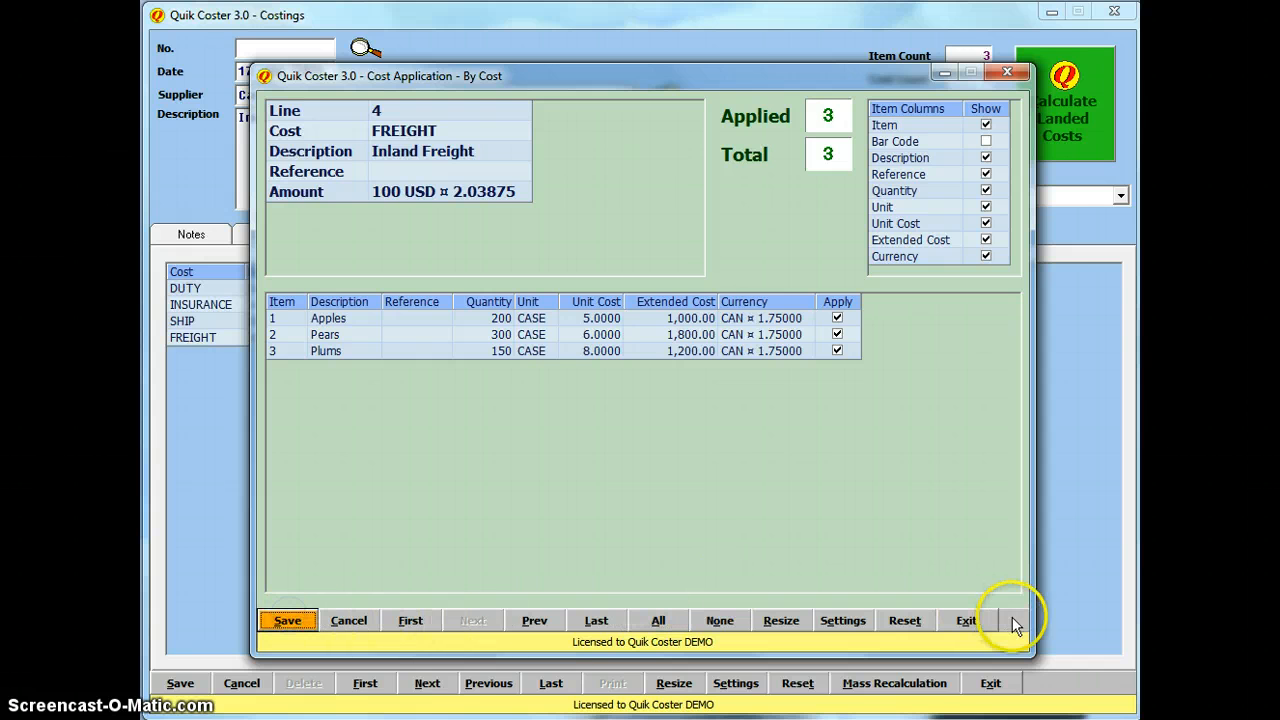
click(966, 619)
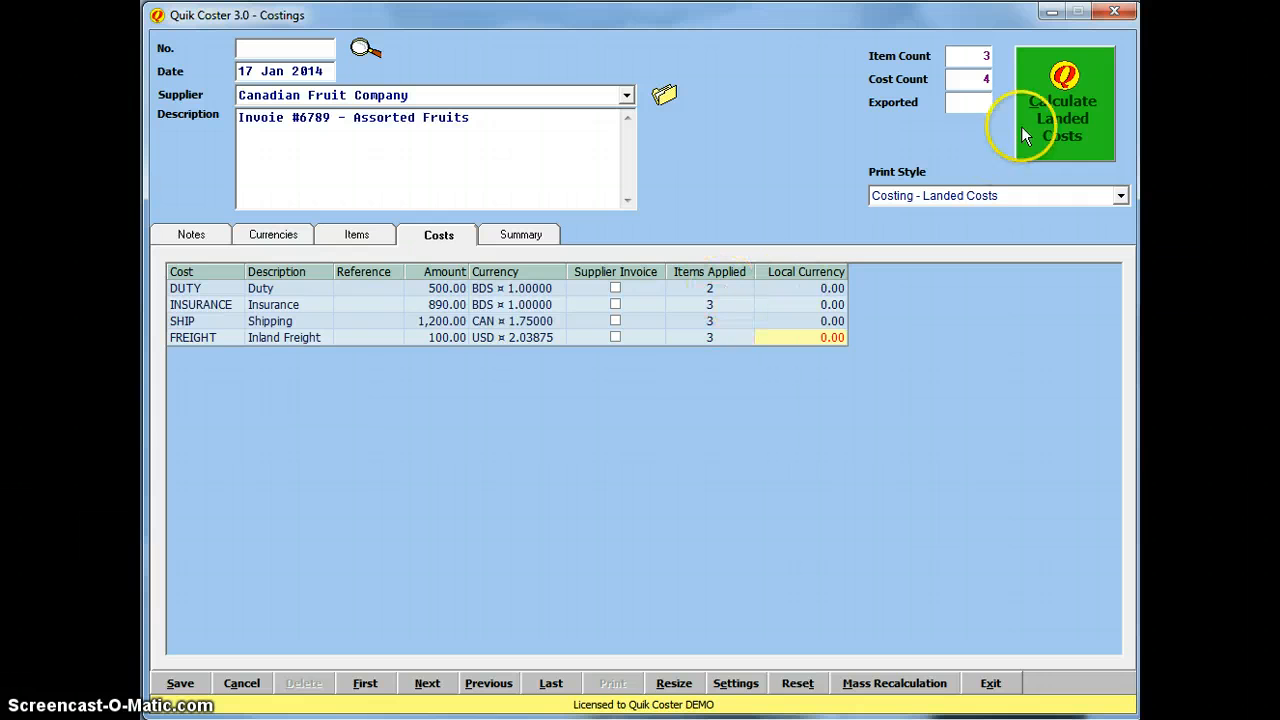
Step: After the landed-cost error, choose CAN Canadian Dollars (1.75000) as the Summary's foreign currency
click(1072, 100)
click(703, 415)
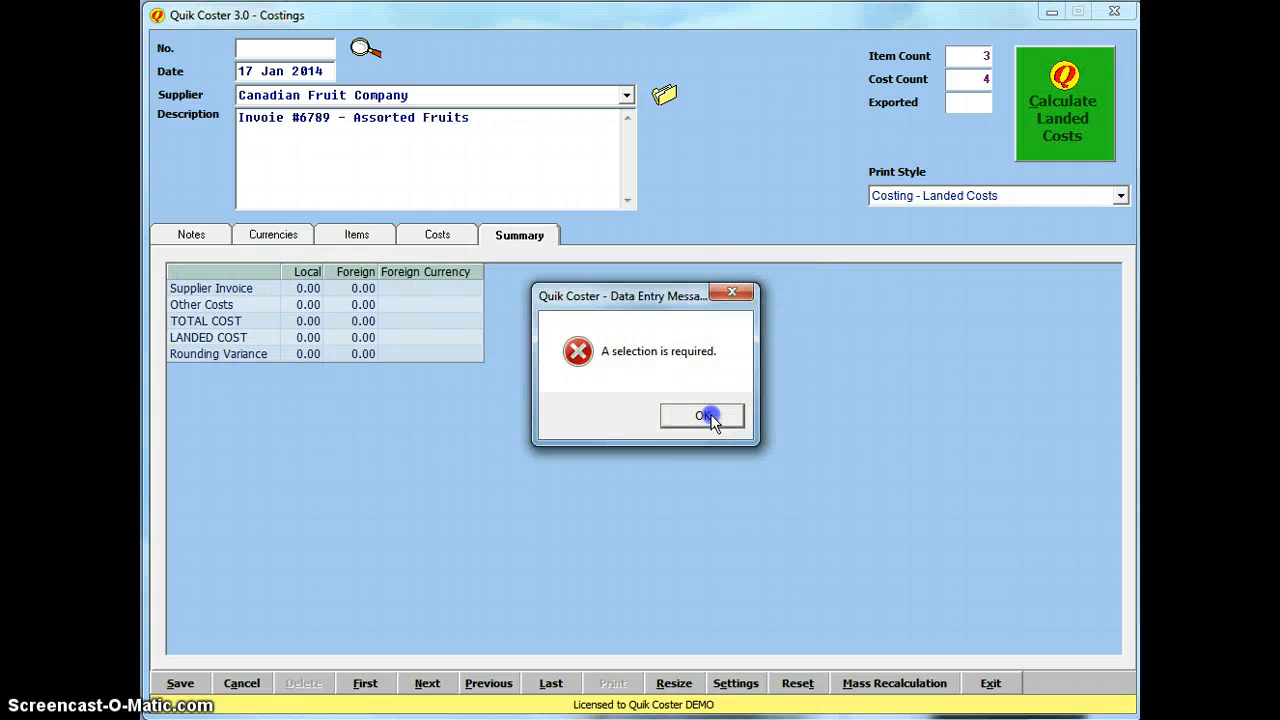
click(473, 288)
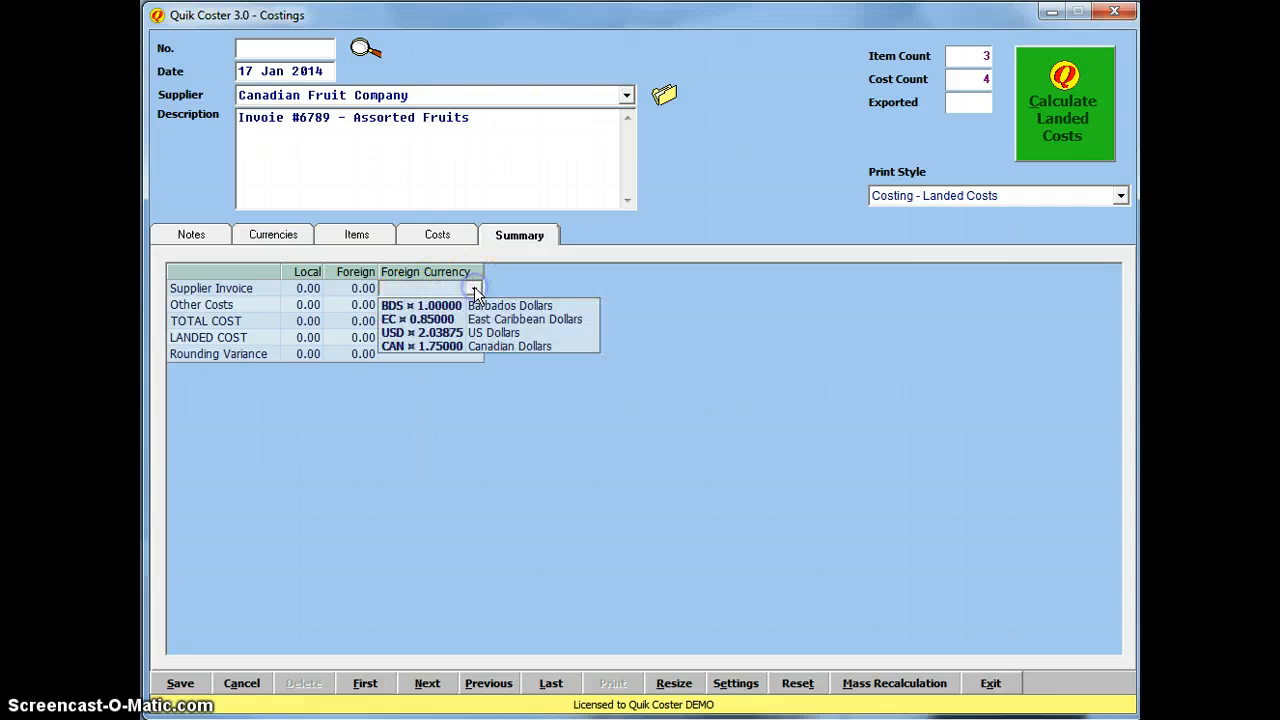
click(505, 347)
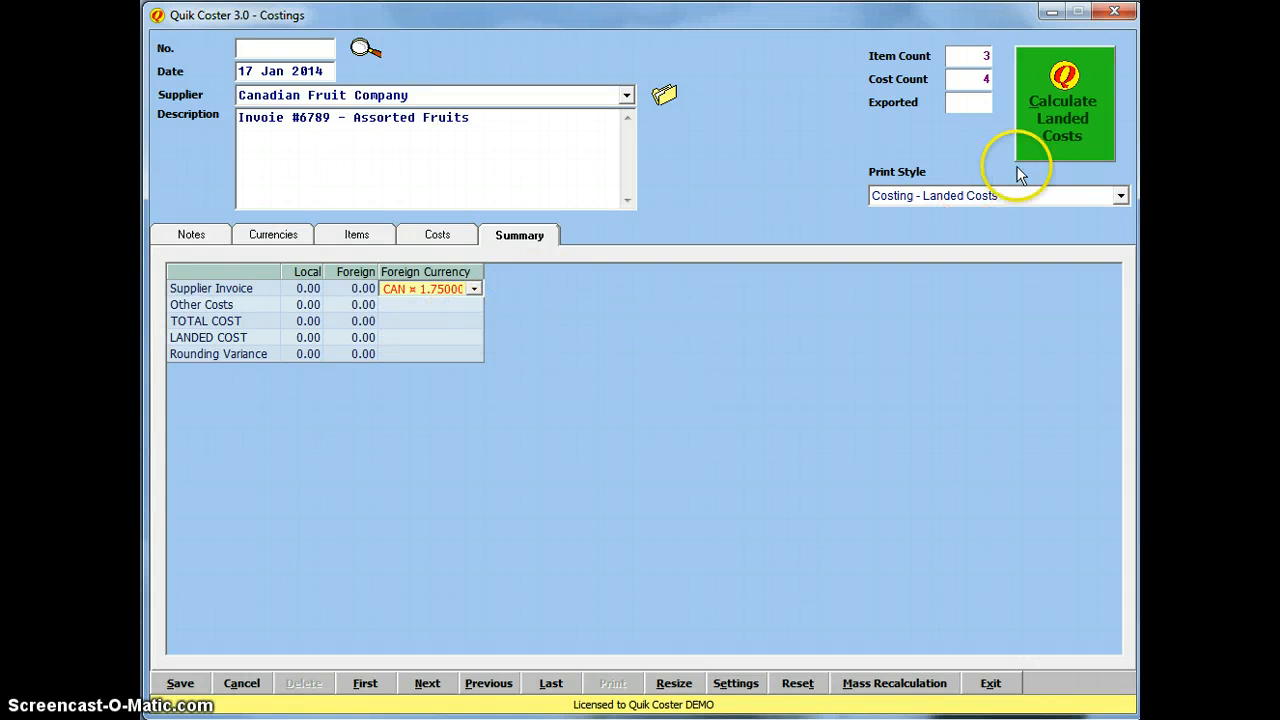
click(1058, 102)
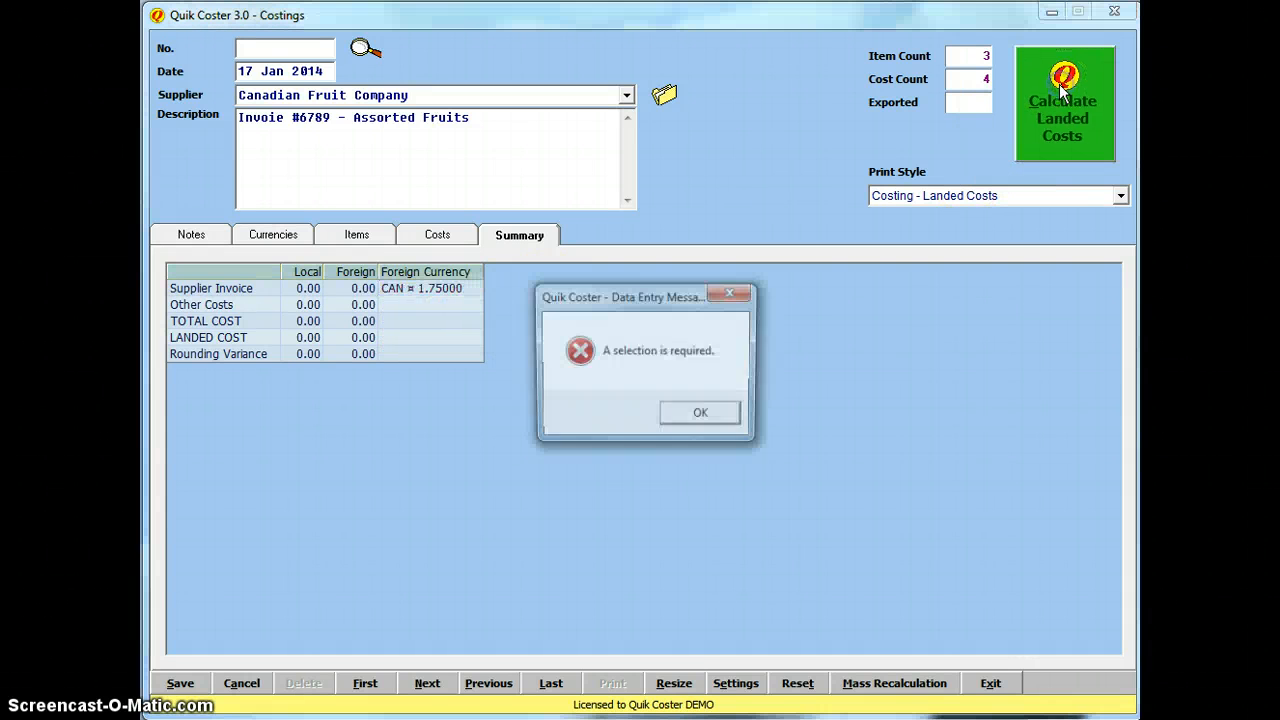
click(703, 416)
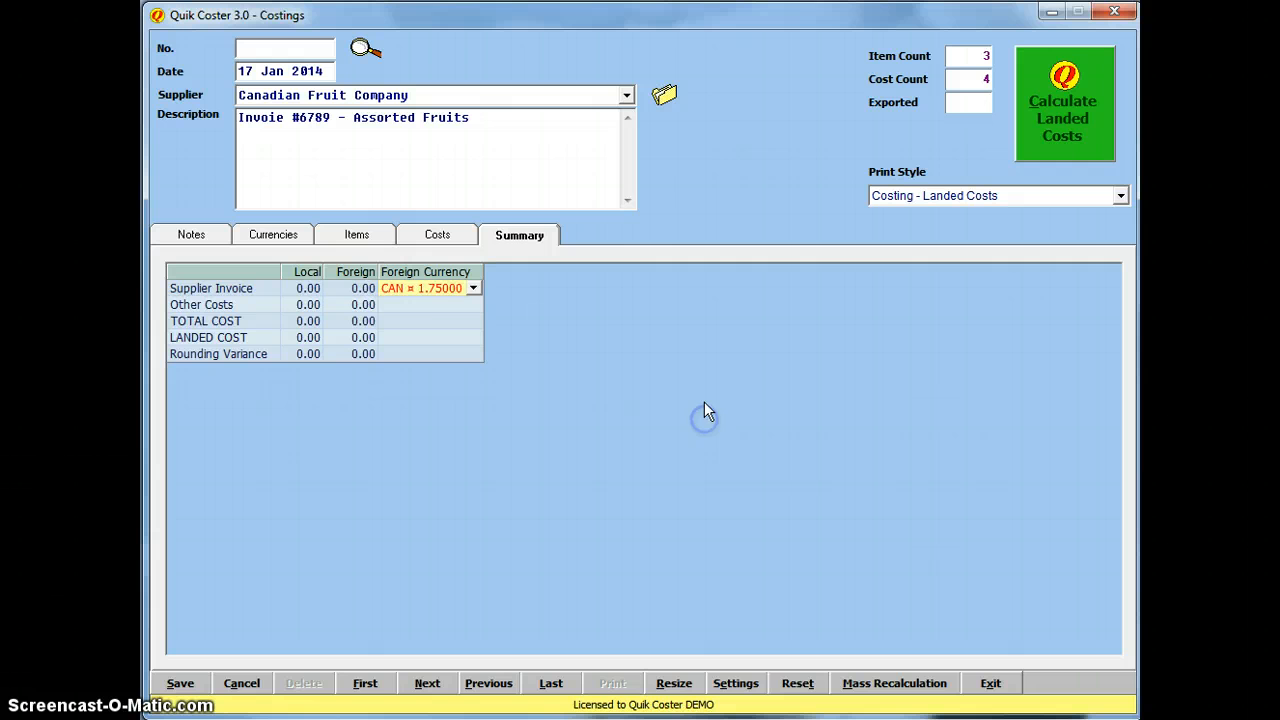
click(335, 288)
click(448, 240)
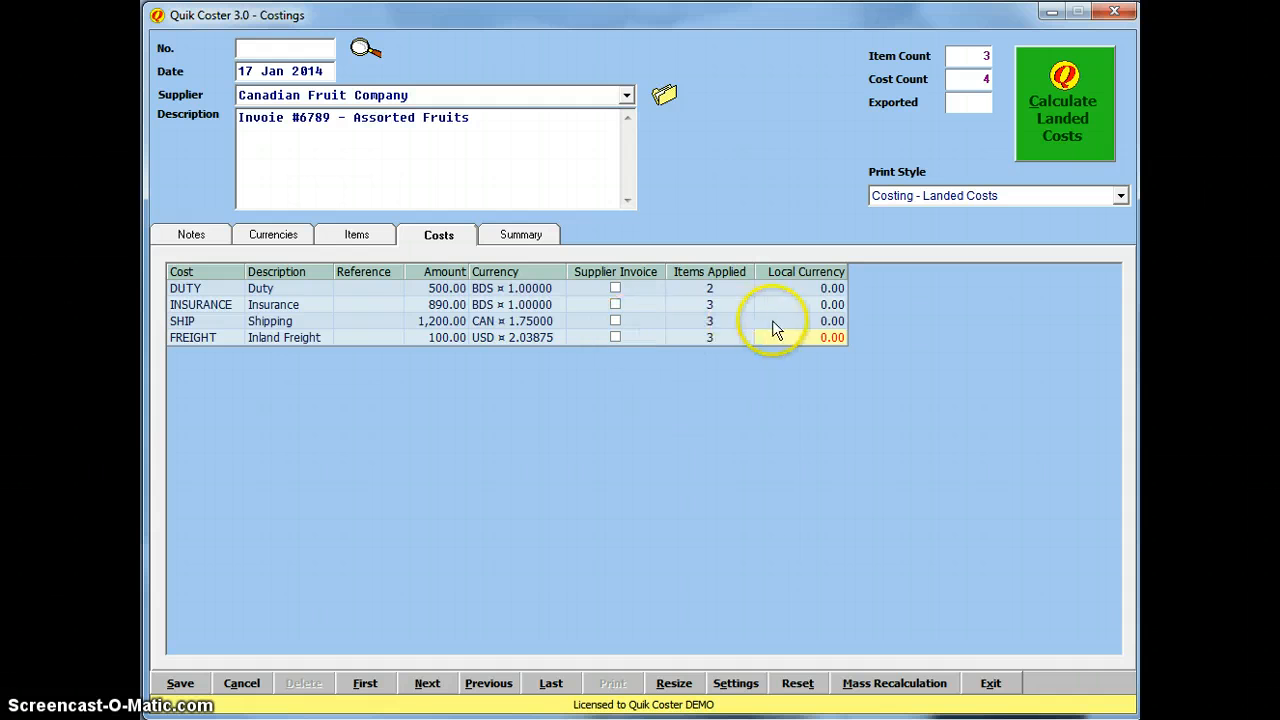
Step: Calculate landed costs: Apples 2,727.04, Pears 4,908.68, Plums 3,058.16
click(375, 245)
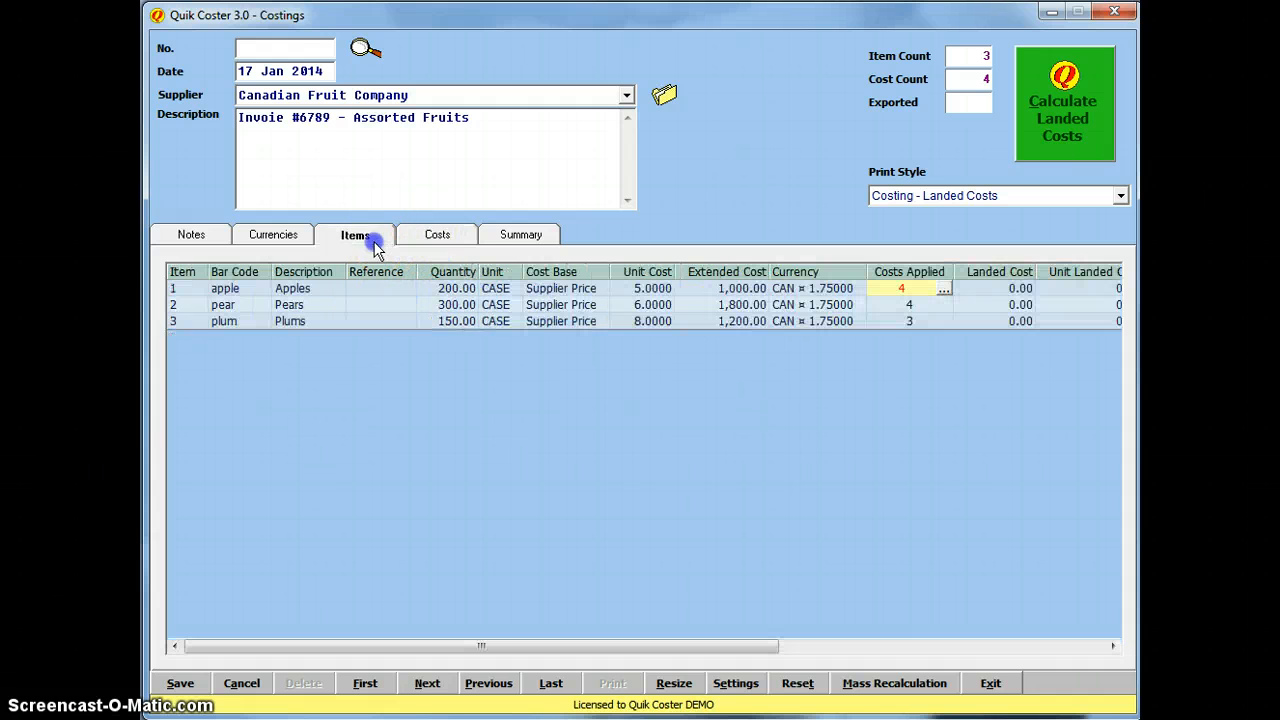
click(1046, 322)
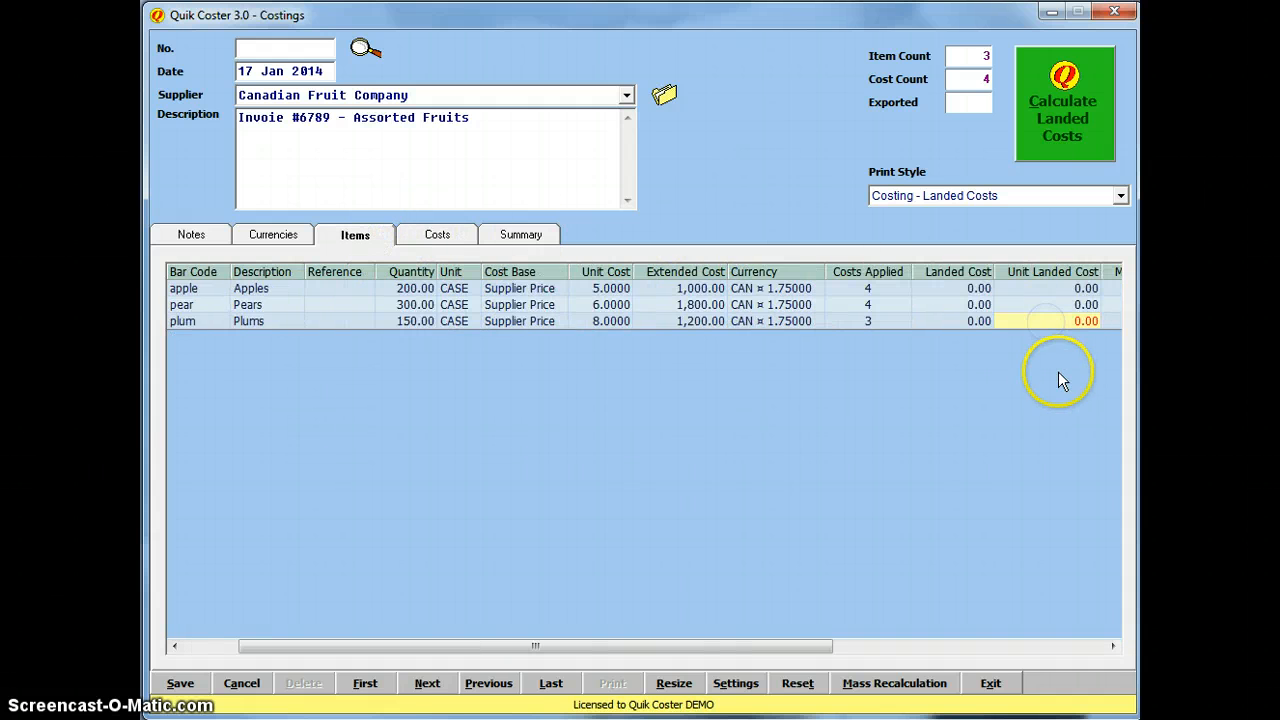
click(1113, 646)
click(1070, 118)
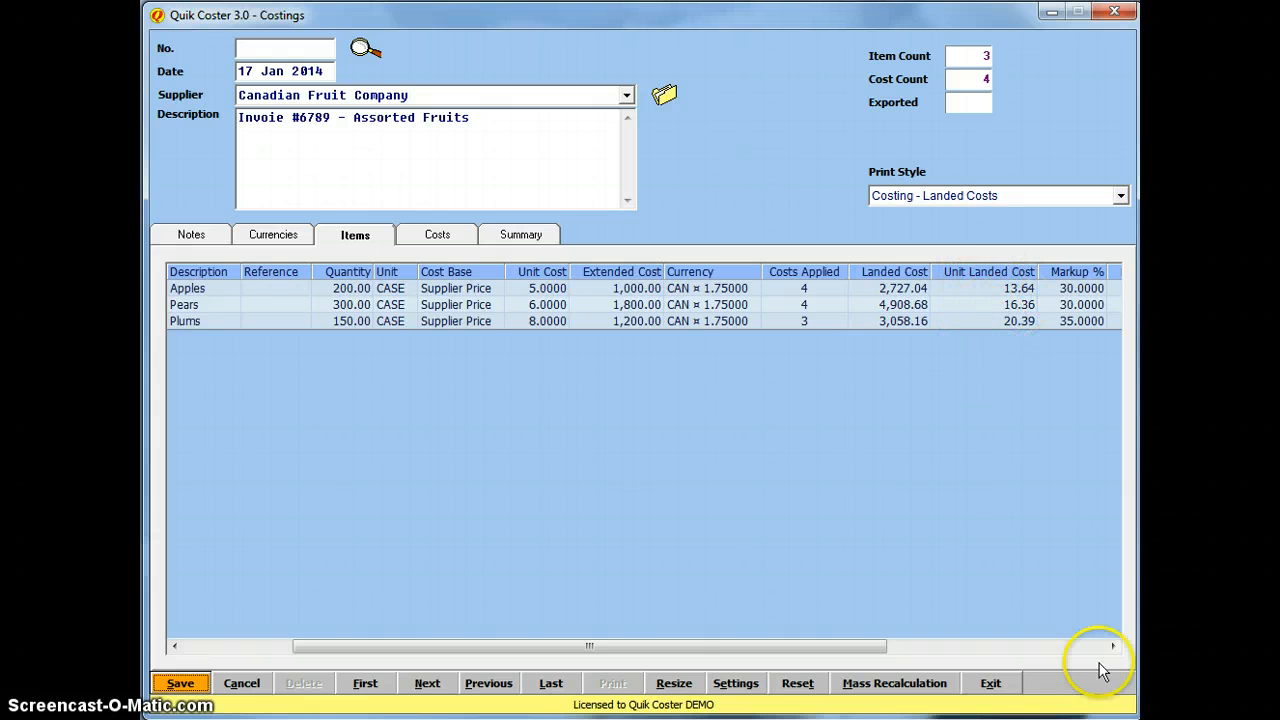
Step: Review the Markup % and Price Before Tax for apples, pears and plums
click(1112, 646)
click(1112, 646)
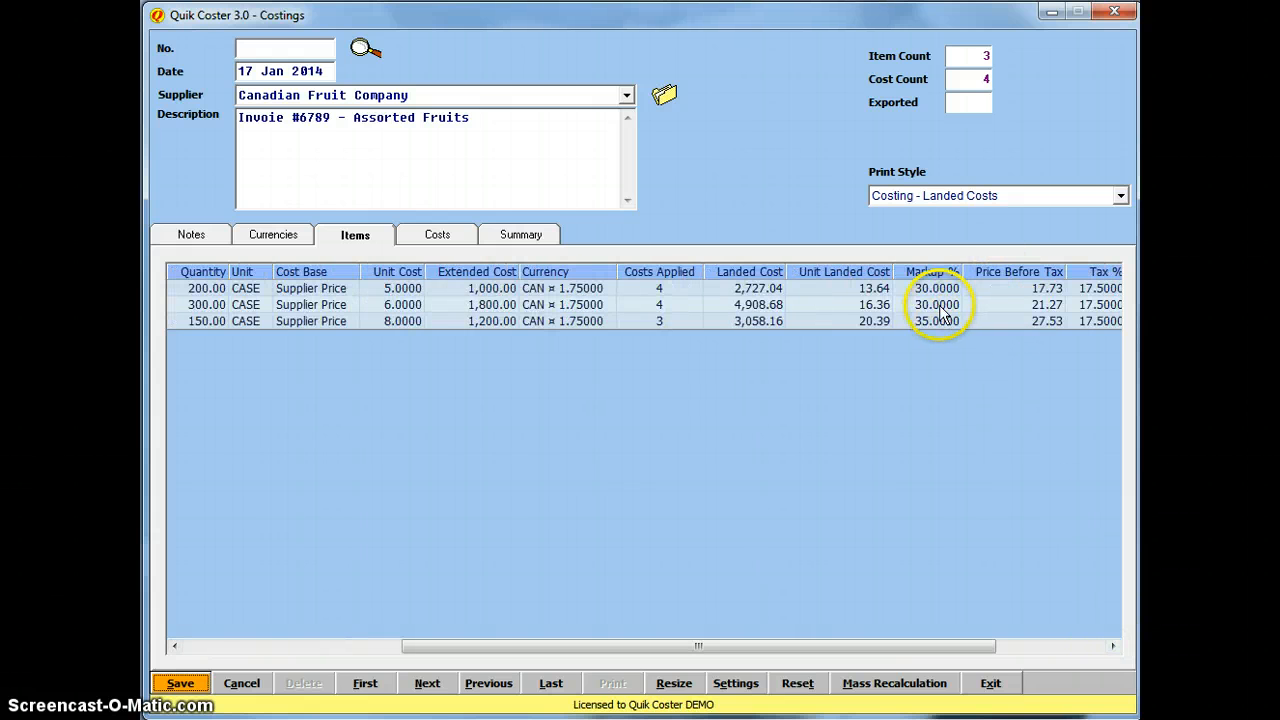
click(937, 289)
click(937, 304)
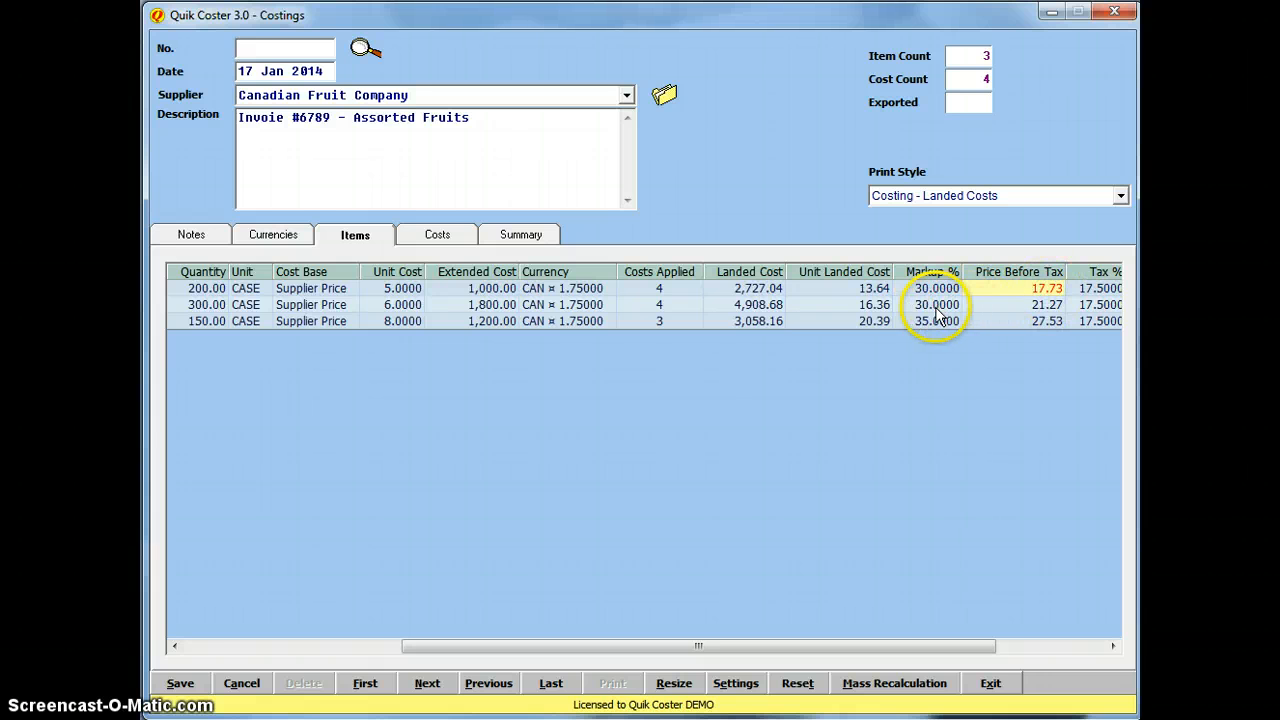
click(1044, 306)
click(930, 321)
click(1048, 321)
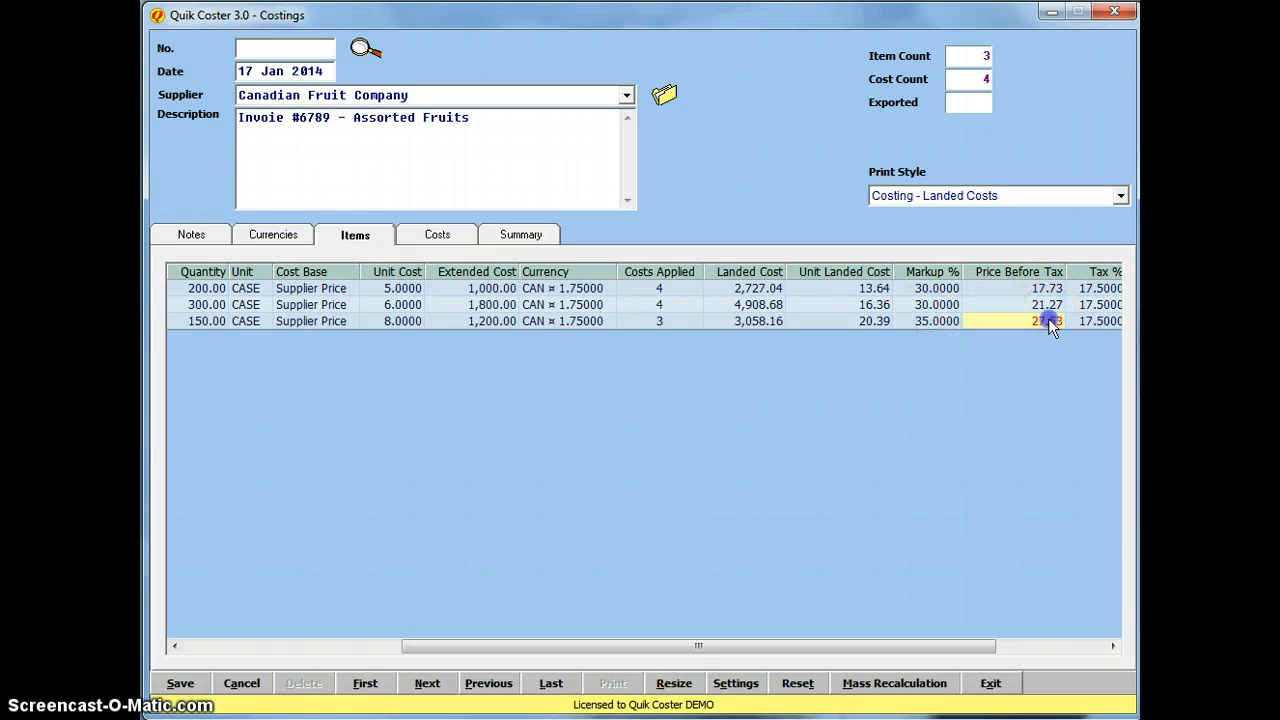
Step: Review the selling prices, then view the Summary's 10,693.88 total landed cost
click(1112, 646)
click(1112, 646)
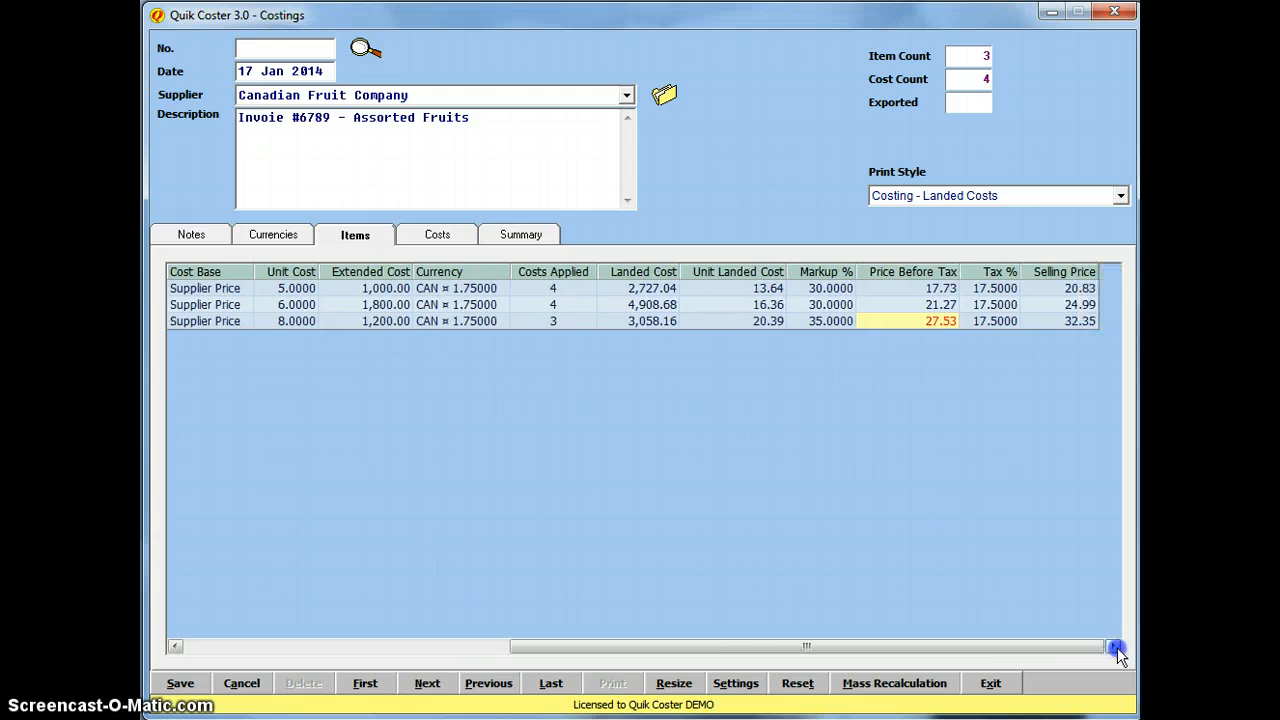
click(1095, 289)
click(1078, 306)
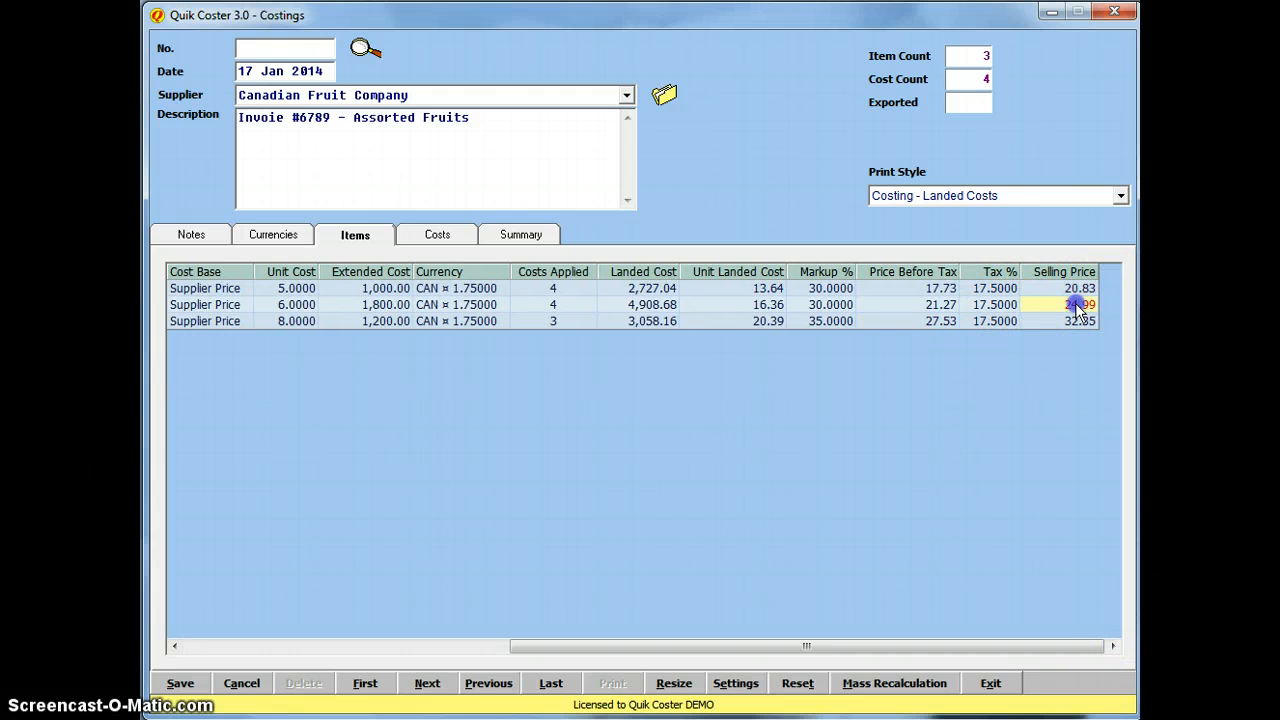
click(517, 233)
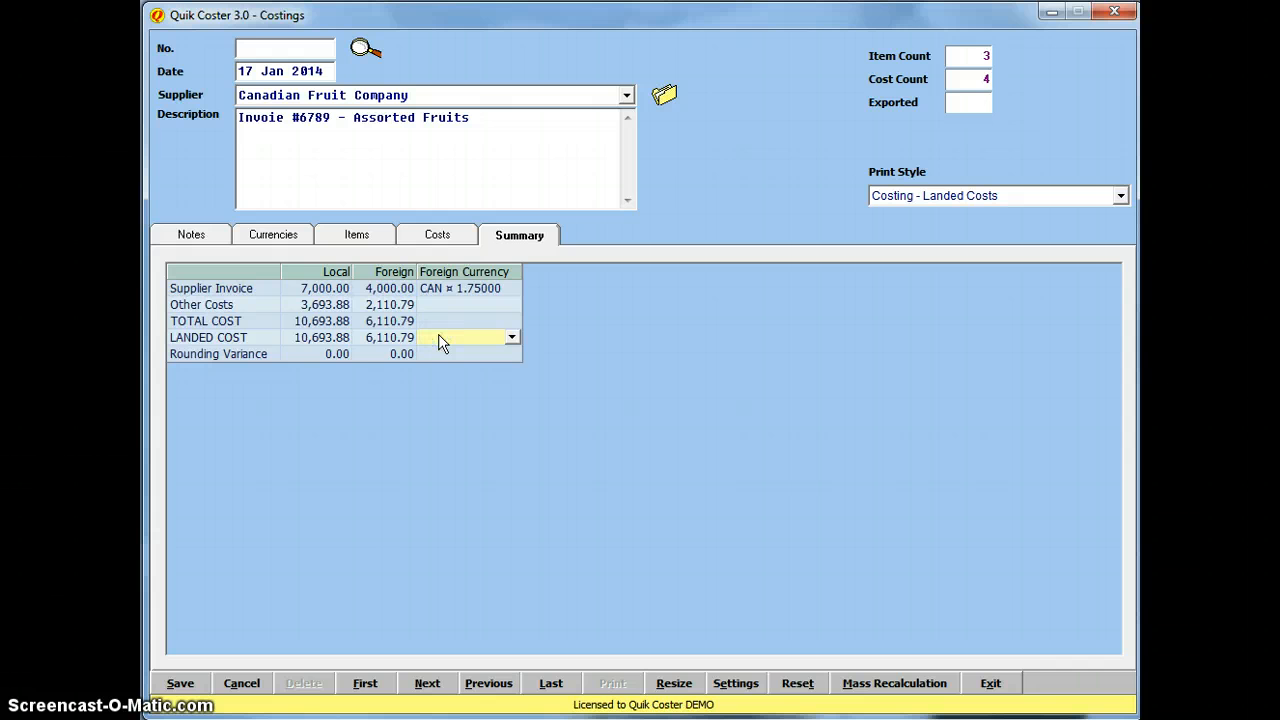
Step: Save the costing as Posted No. 1 and return to the Items grid, scrolled left
click(180, 684)
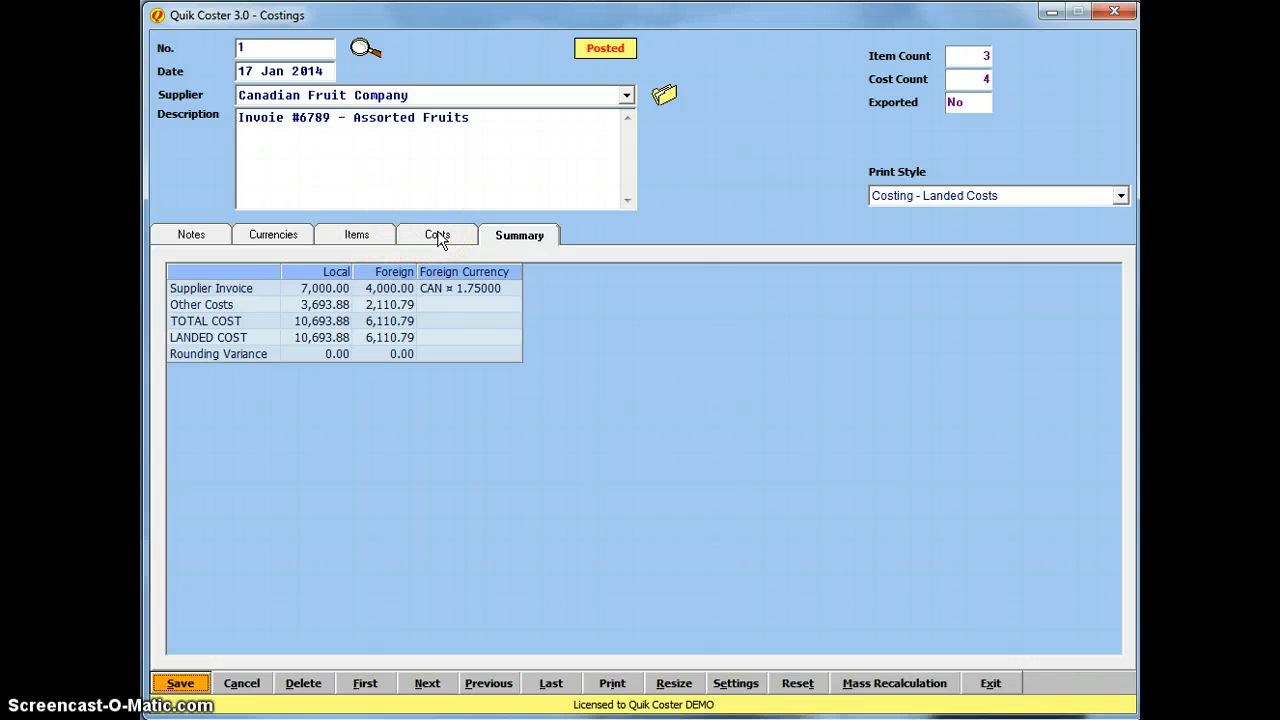
click(372, 240)
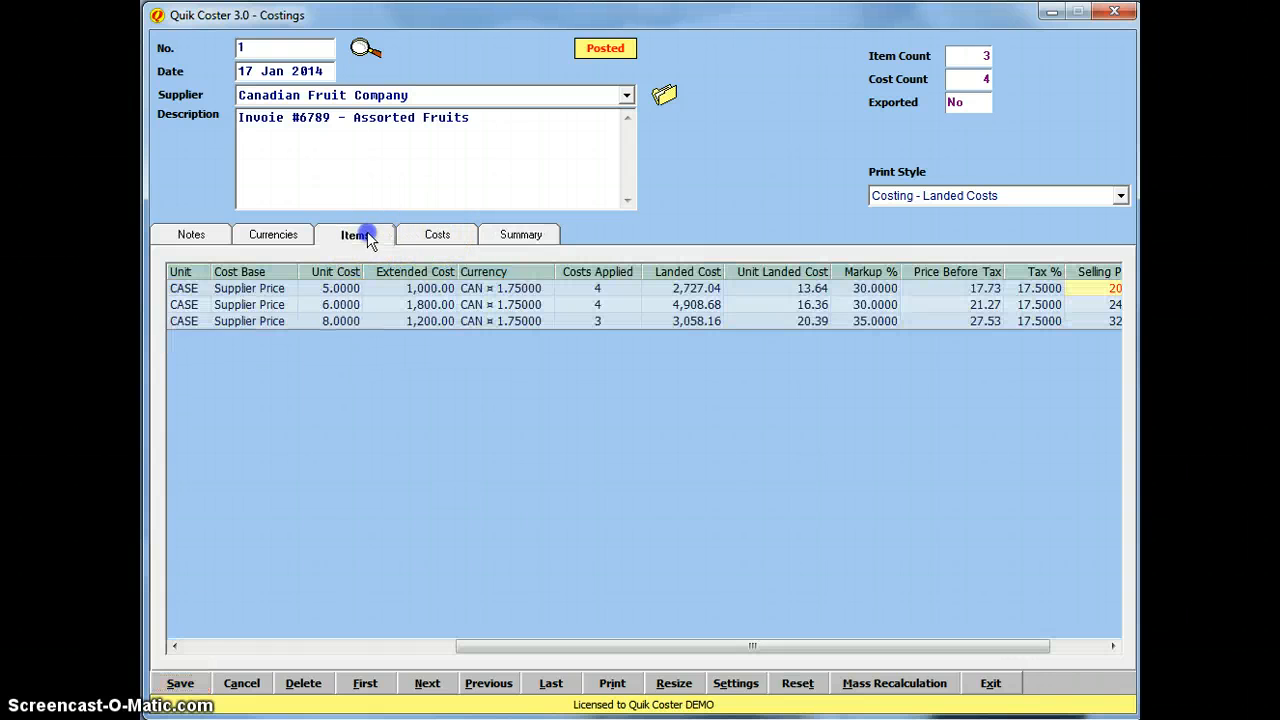
click(297, 646)
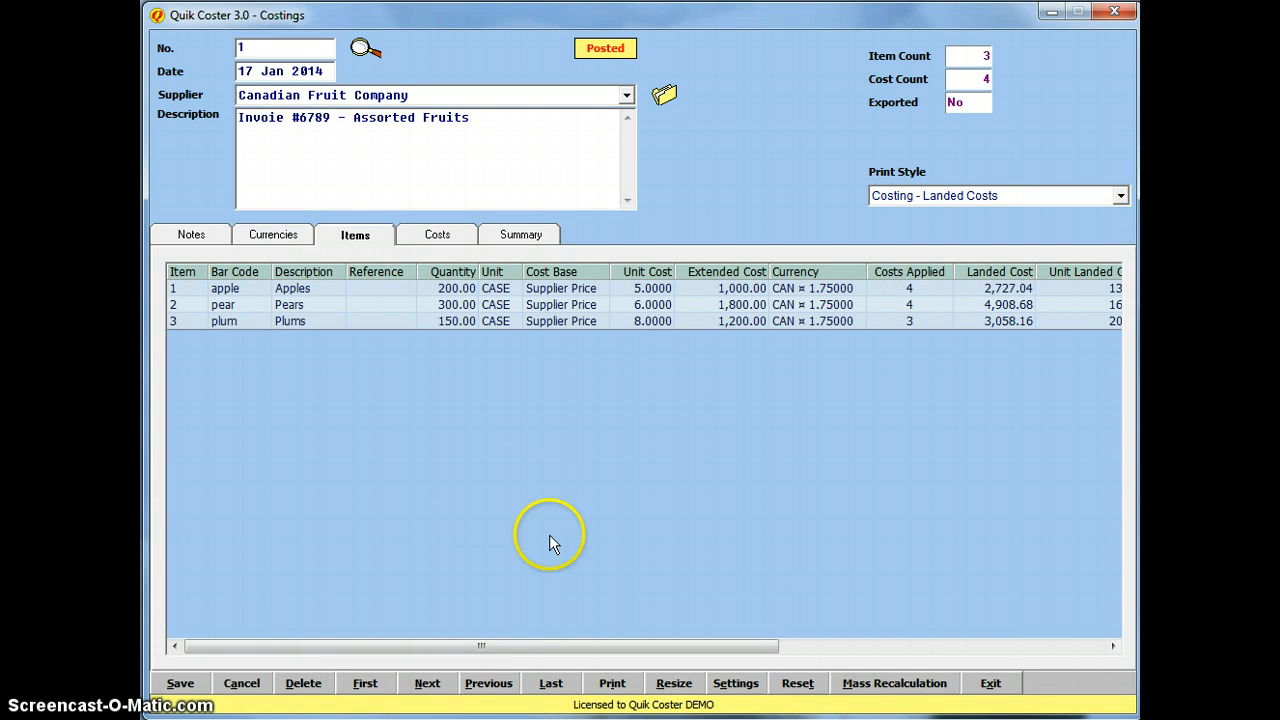